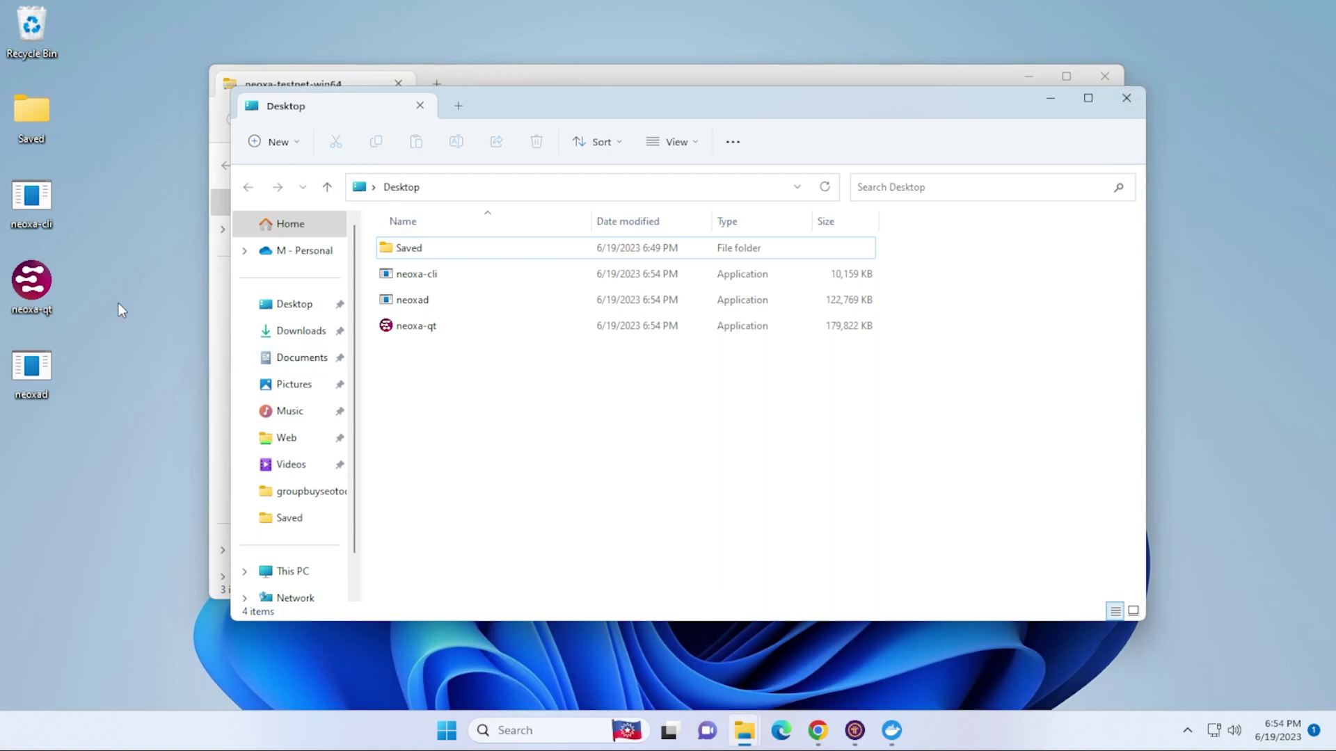
- Launch neoxa-qt past the SmartScreen block and accept the default data directory
{"action": "double_click", "coordinate": [31, 282]}
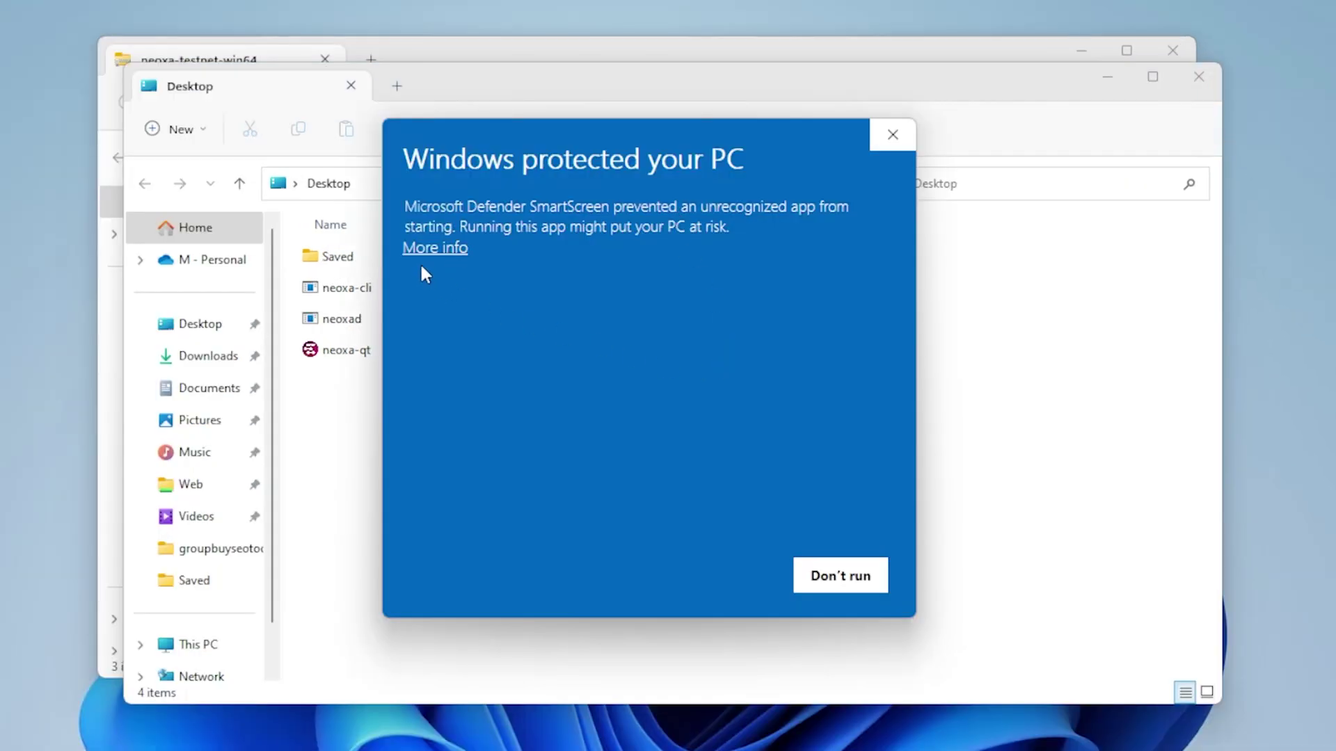
{"action": "left_click", "coordinate": [435, 247]}
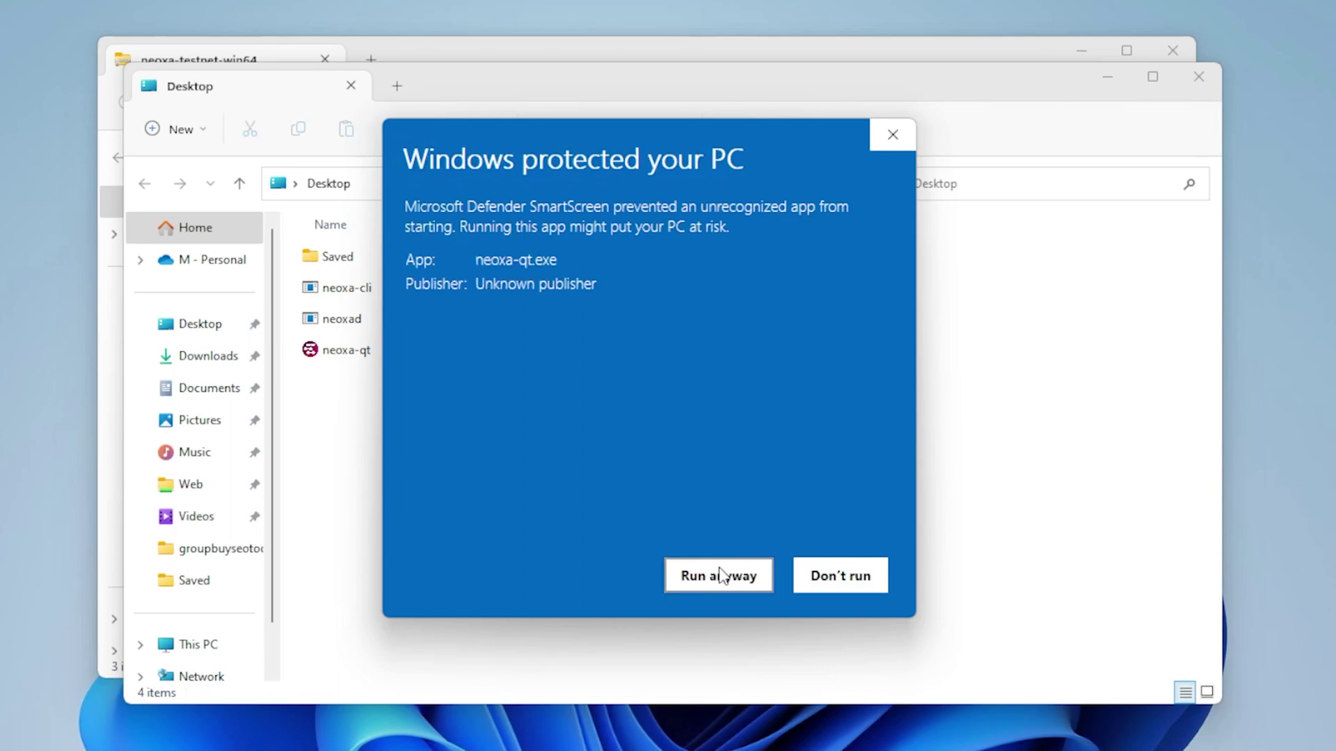
{"action": "left_click", "coordinate": [723, 576]}
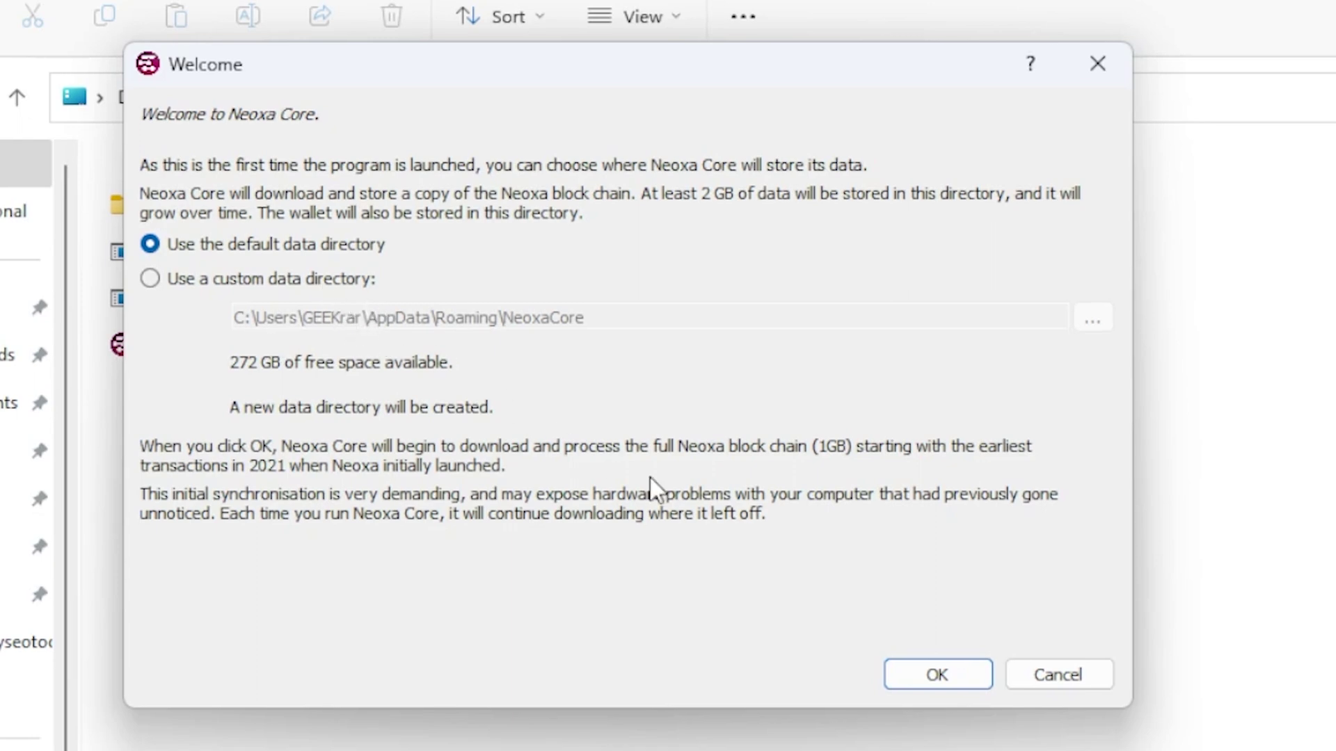
{"action": "left_click", "coordinate": [936, 673]}
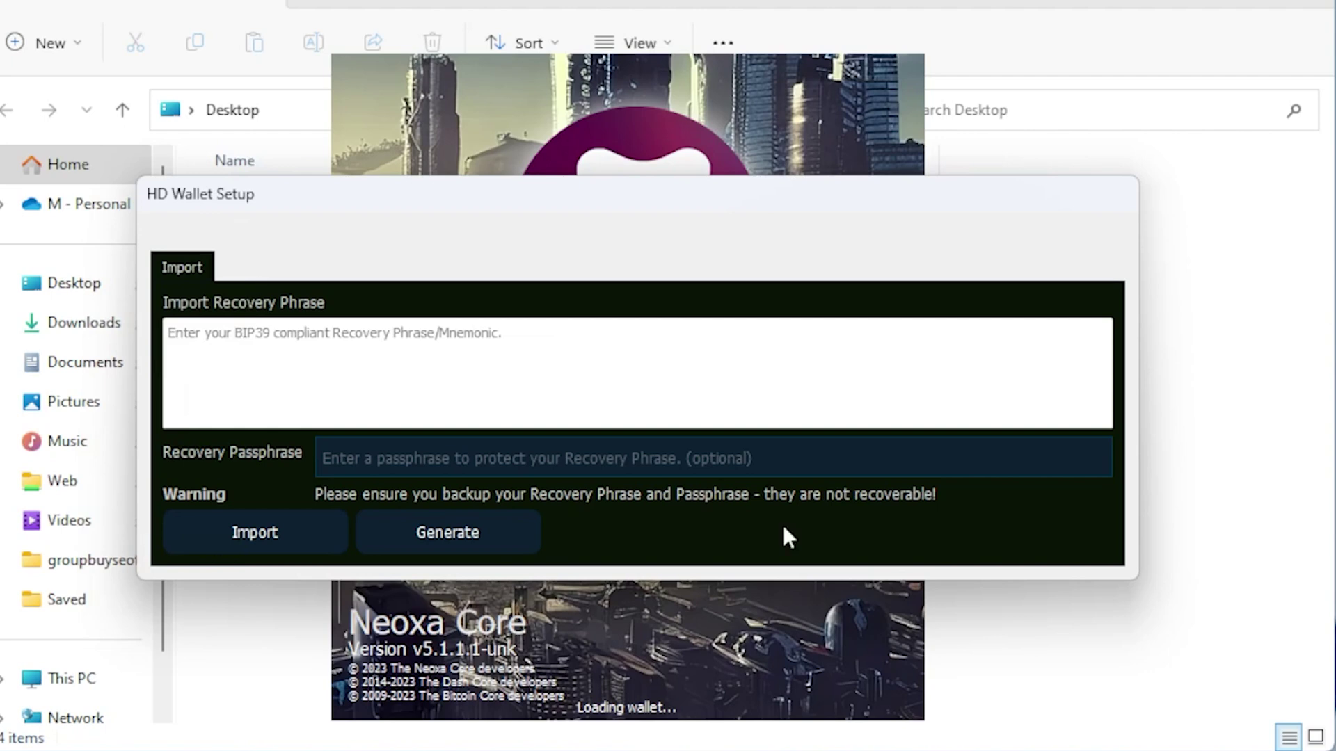
- Generate a new HD wallet, dismiss the encryption and sync warnings, and exit Neoxa Core
{"action": "left_click", "coordinate": [449, 533]}
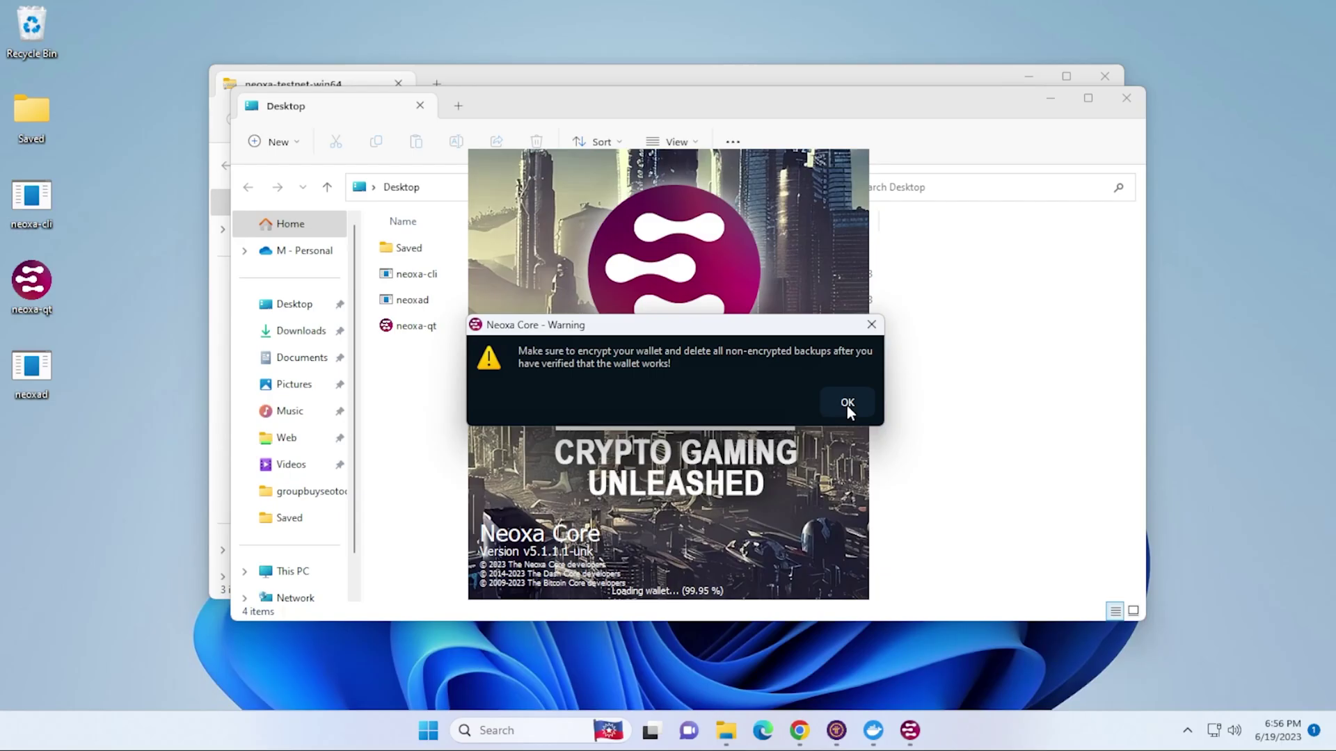
{"action": "left_click", "coordinate": [892, 430]}
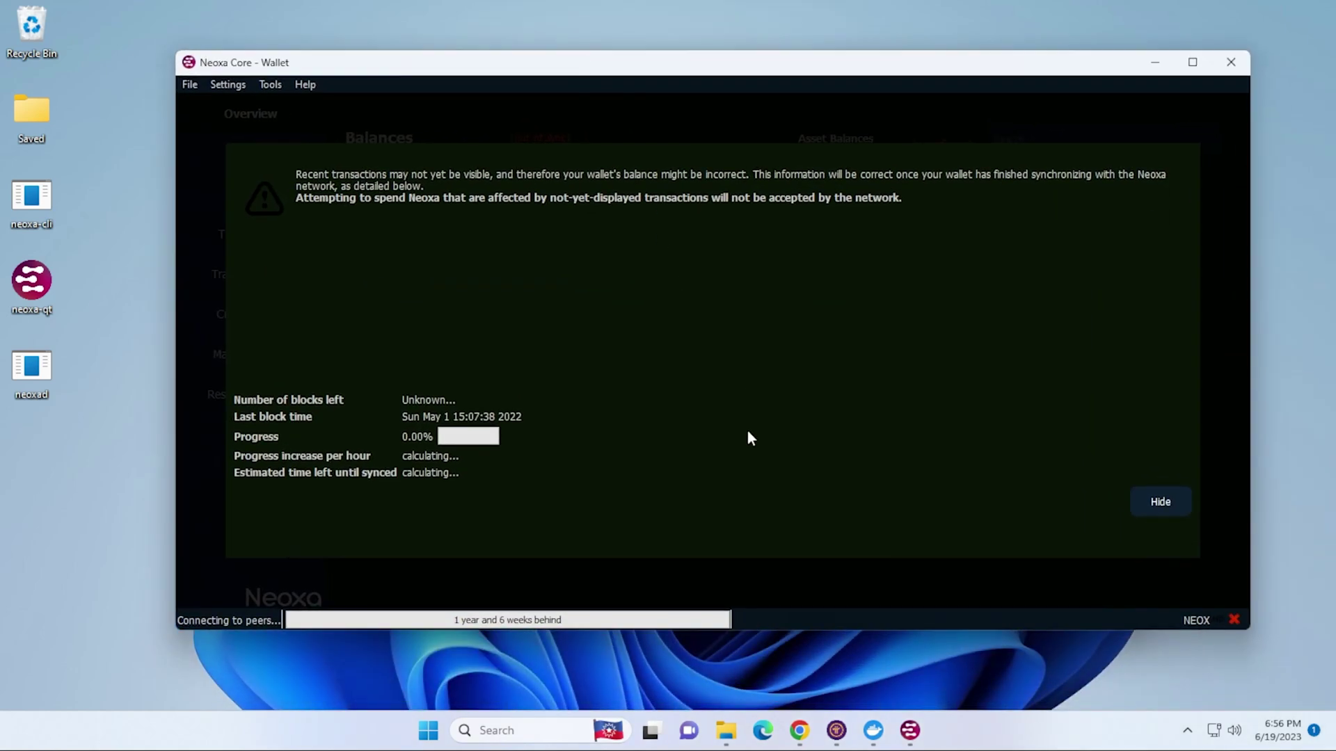
{"action": "left_click", "coordinate": [1158, 502]}
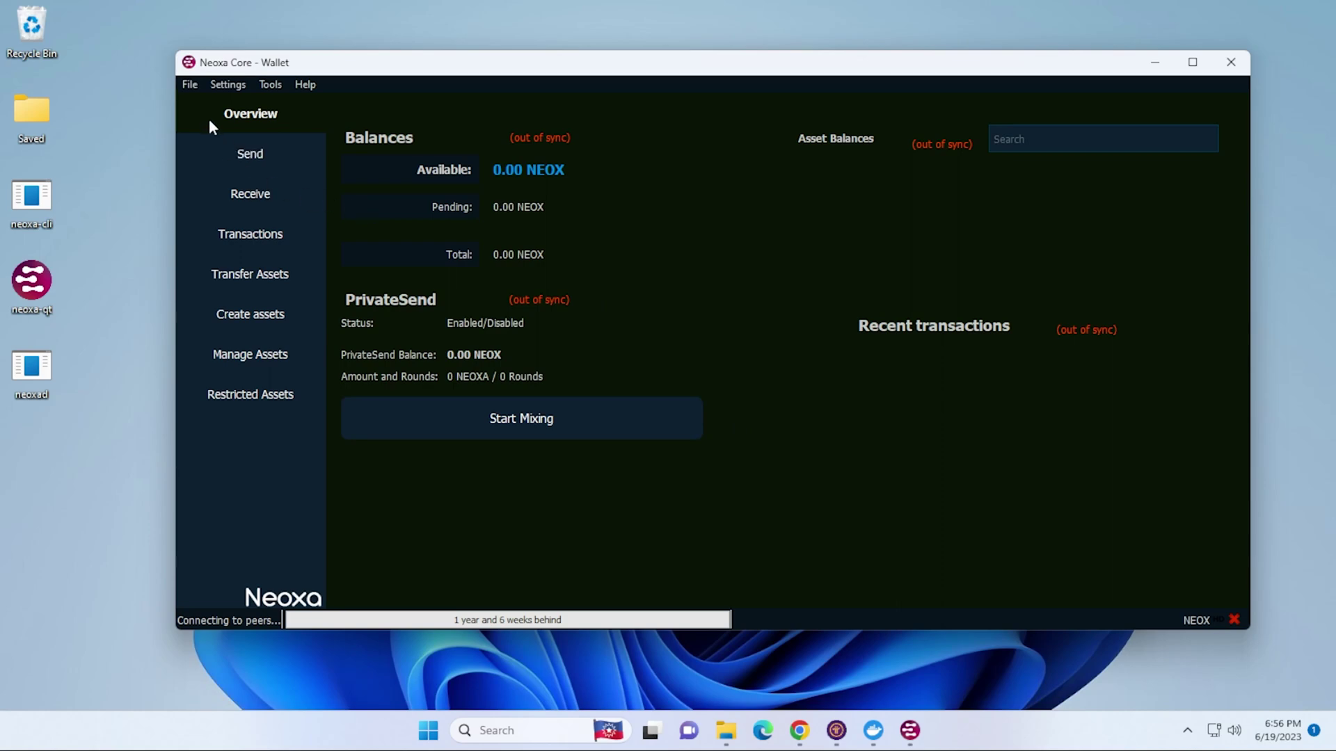
{"action": "left_click", "coordinate": [190, 85]}
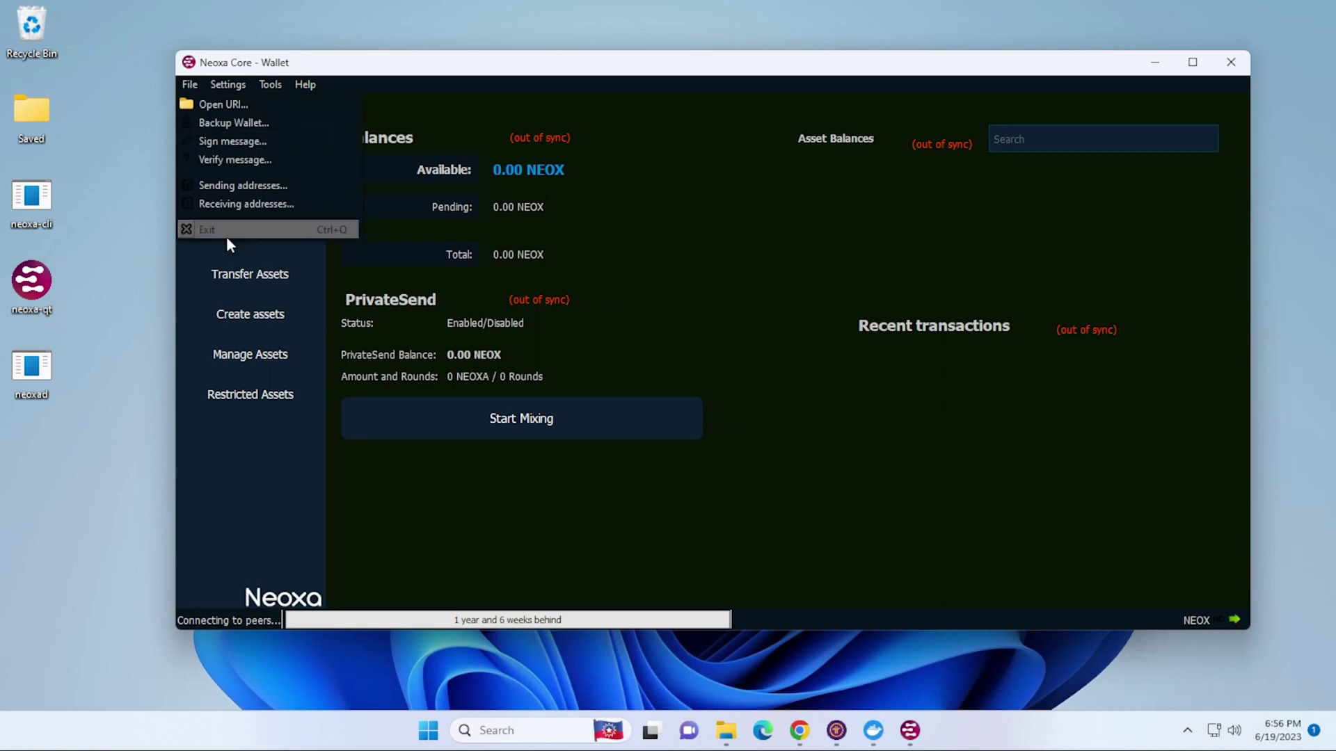
{"action": "left_click", "coordinate": [227, 237]}
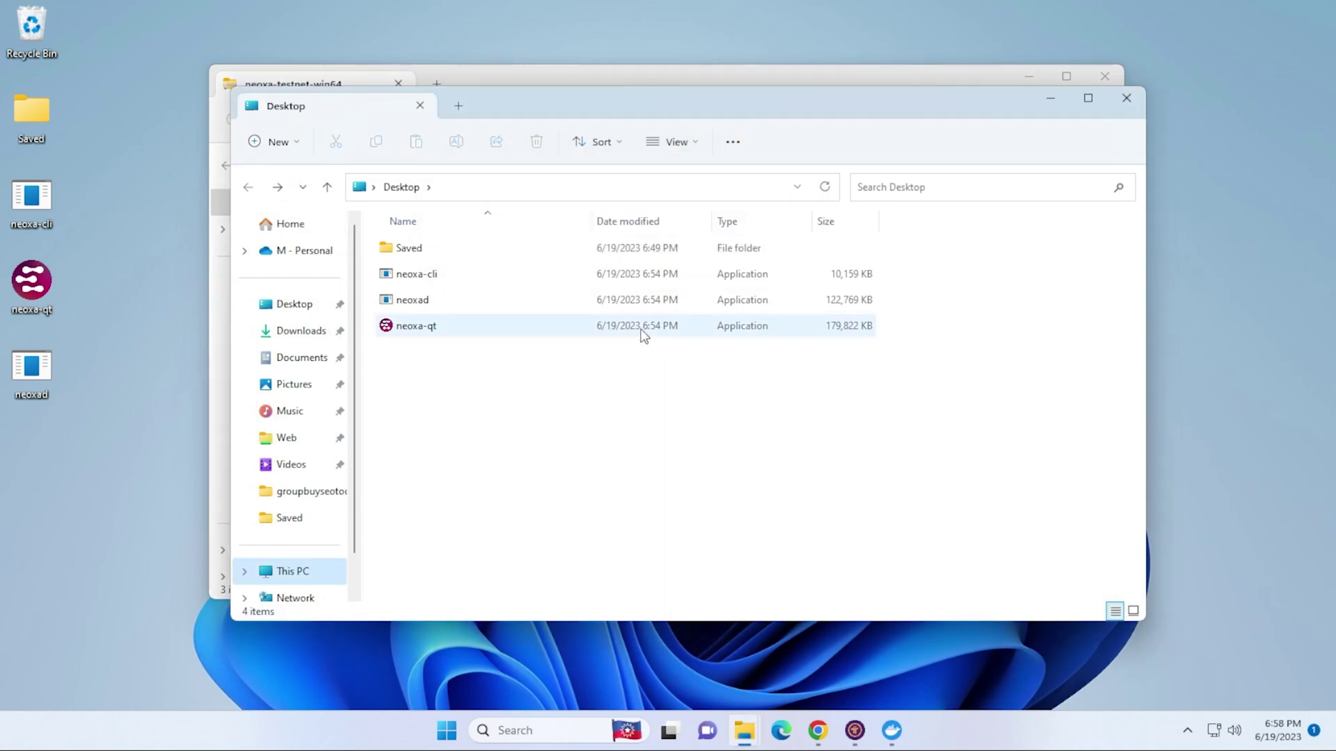
- Browse to C:\Users\<user>\AppData\Roaming\NeoxaCore and open neoxa.conf
{"action": "left_click", "coordinate": [292, 571]}
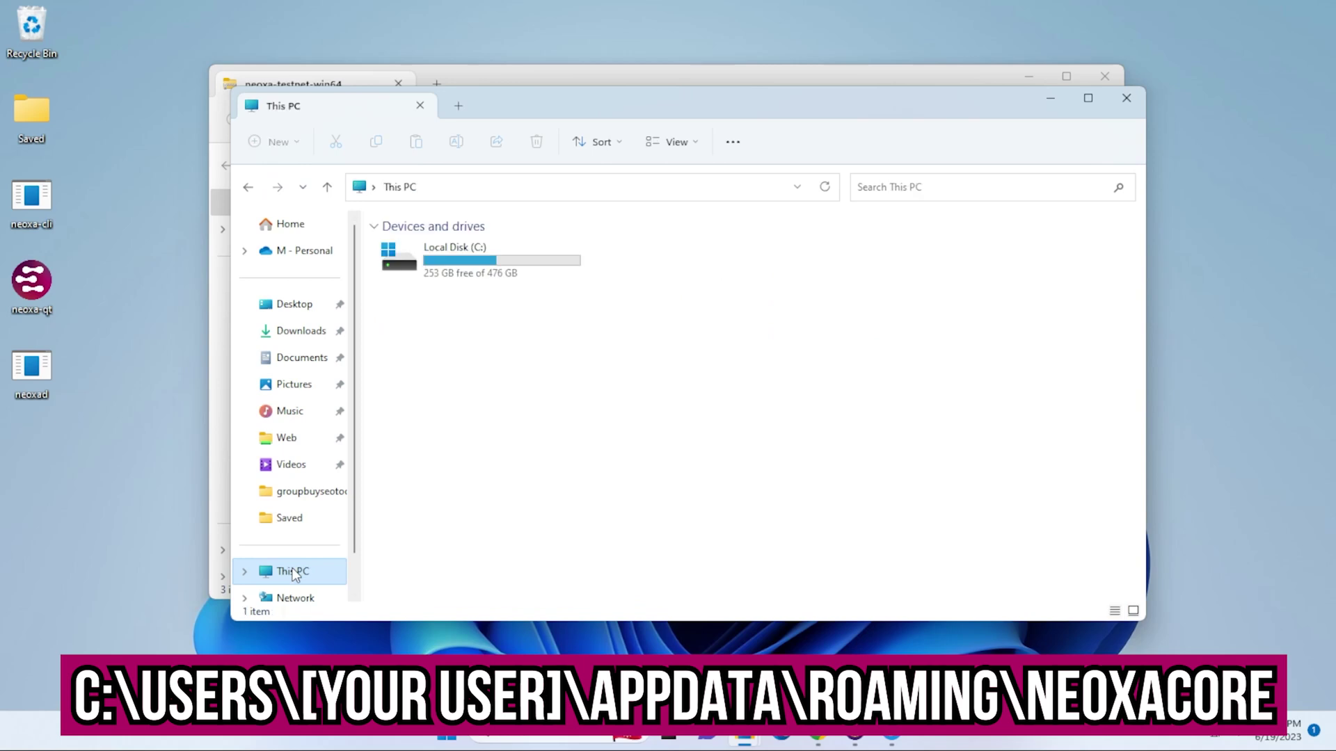
{"action": "double_click", "coordinate": [465, 262]}
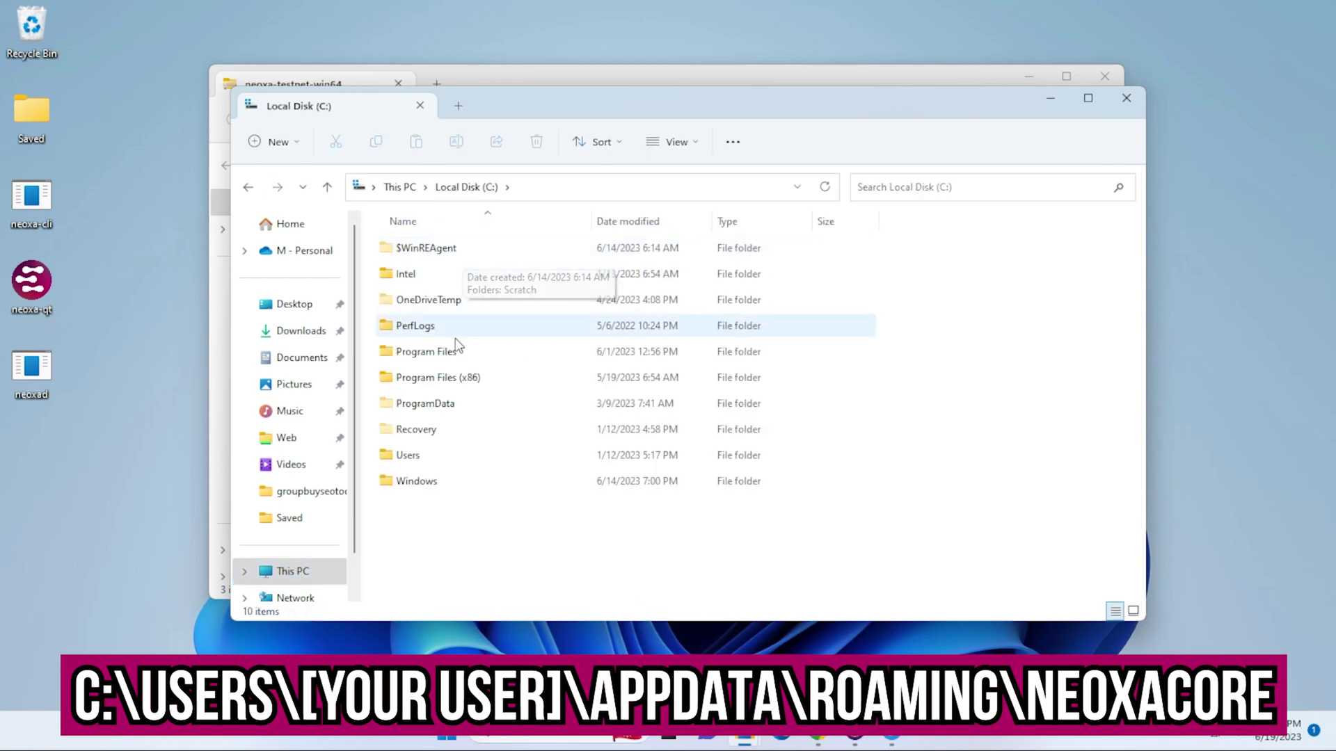
{"action": "double_click", "coordinate": [440, 455]}
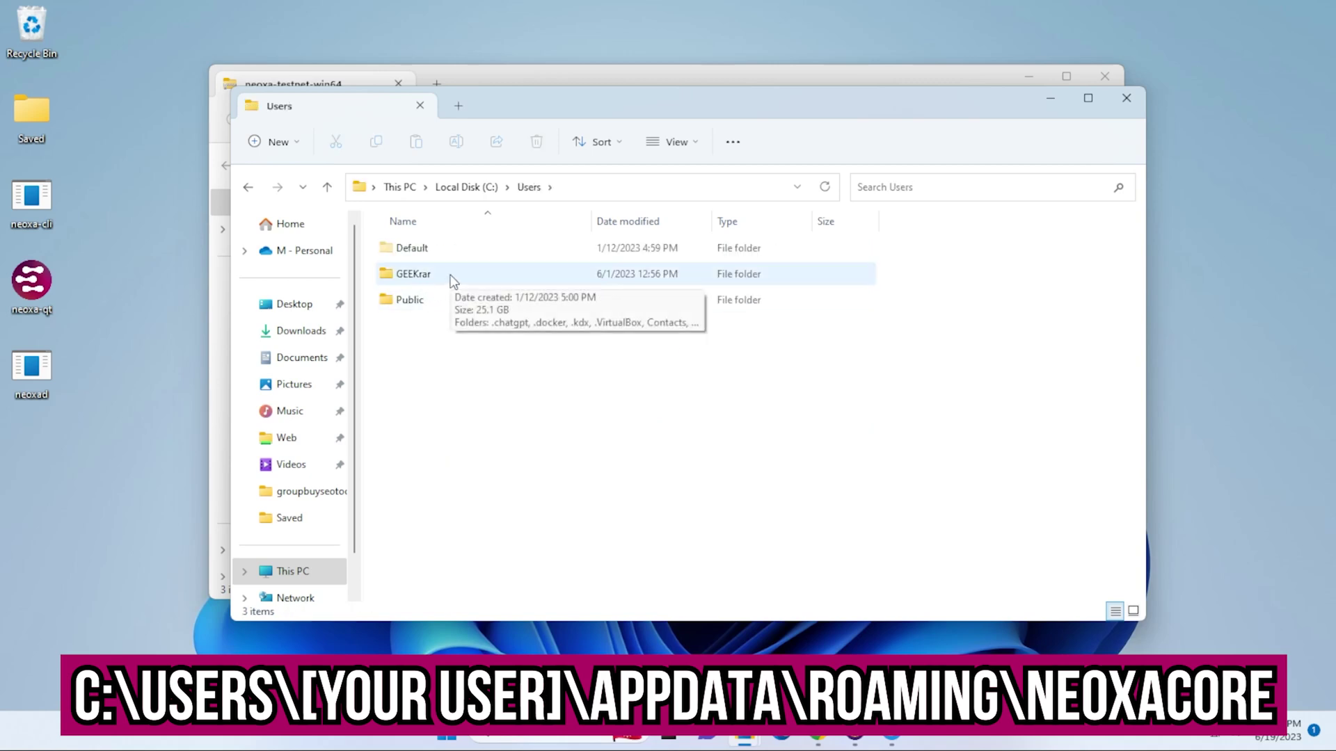
{"action": "double_click", "coordinate": [451, 278]}
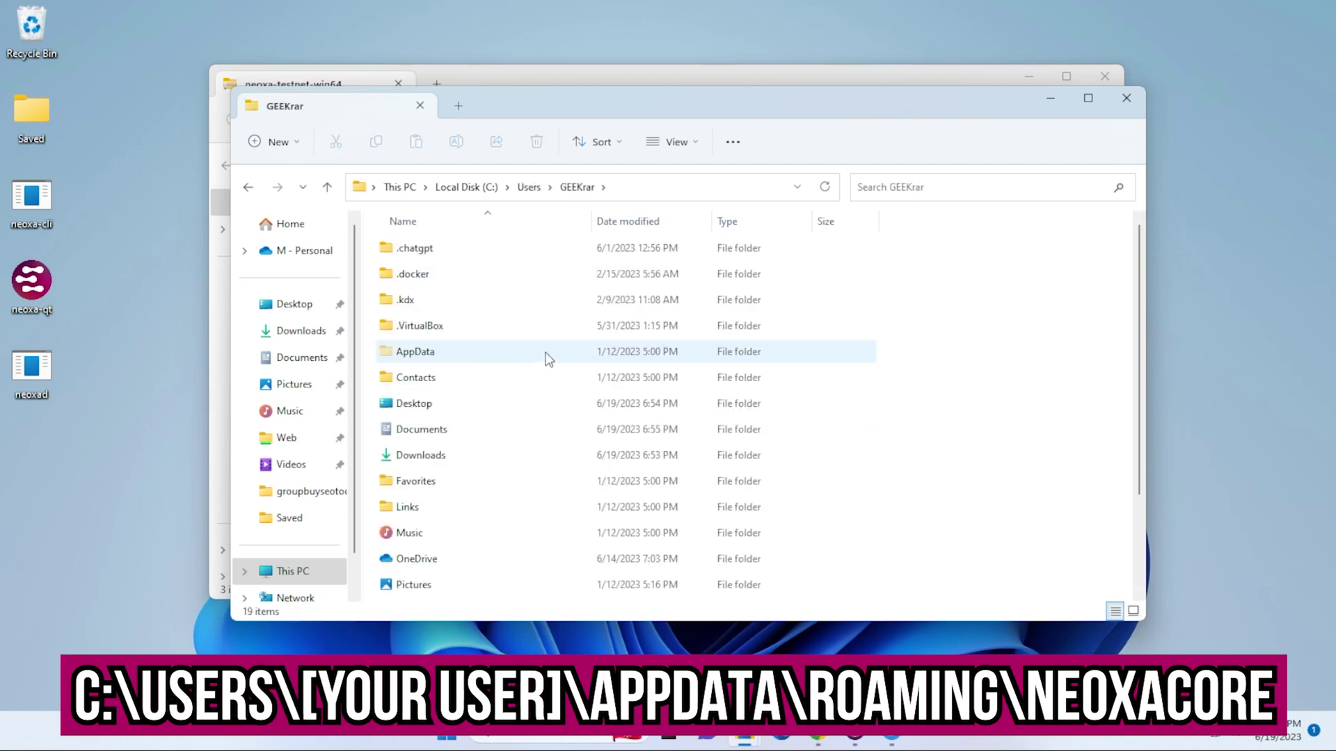
{"action": "double_click", "coordinate": [422, 358]}
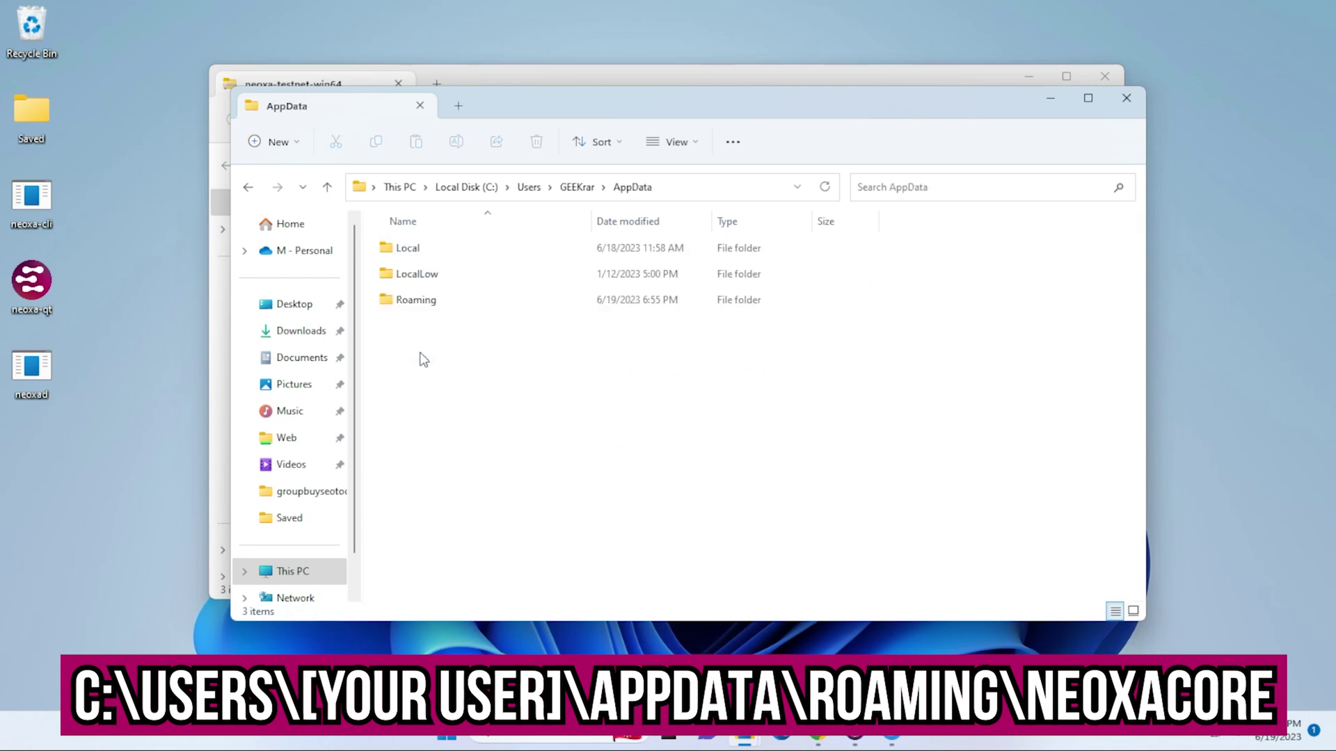
{"action": "double_click", "coordinate": [416, 304]}
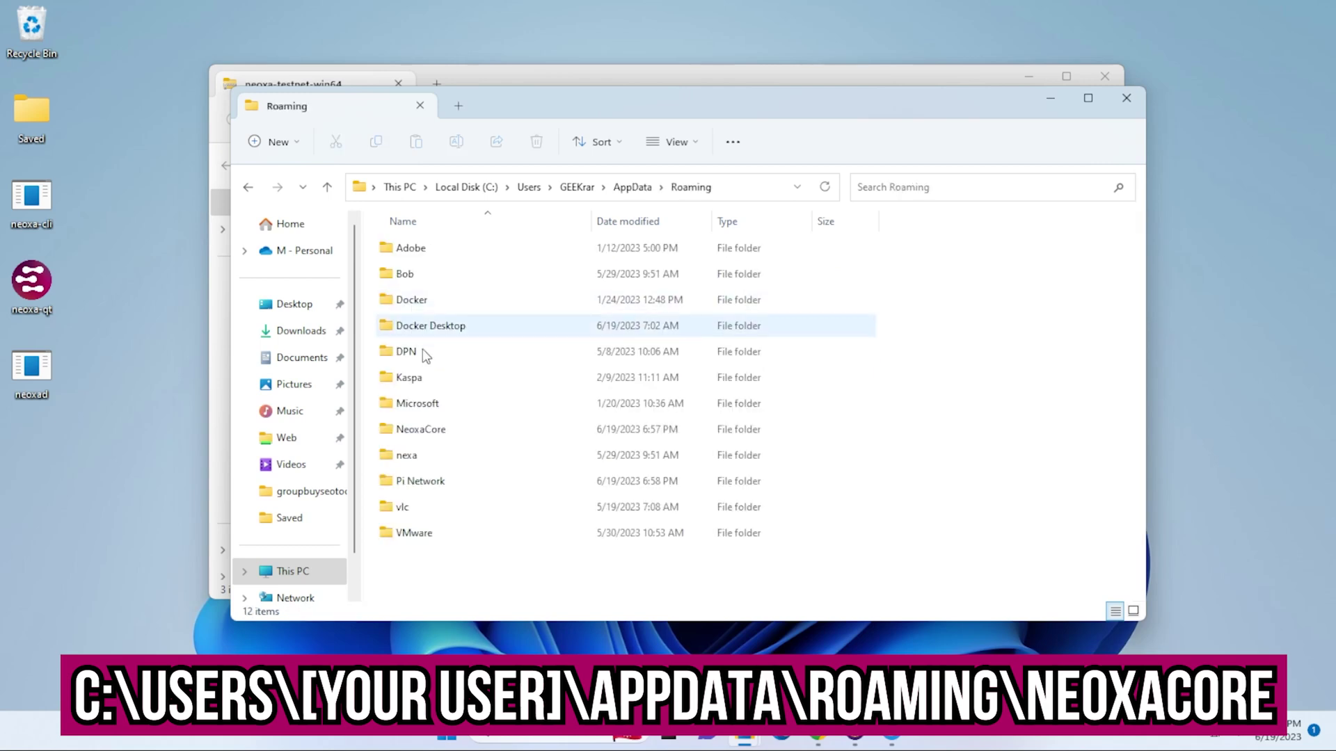
{"action": "double_click", "coordinate": [412, 435]}
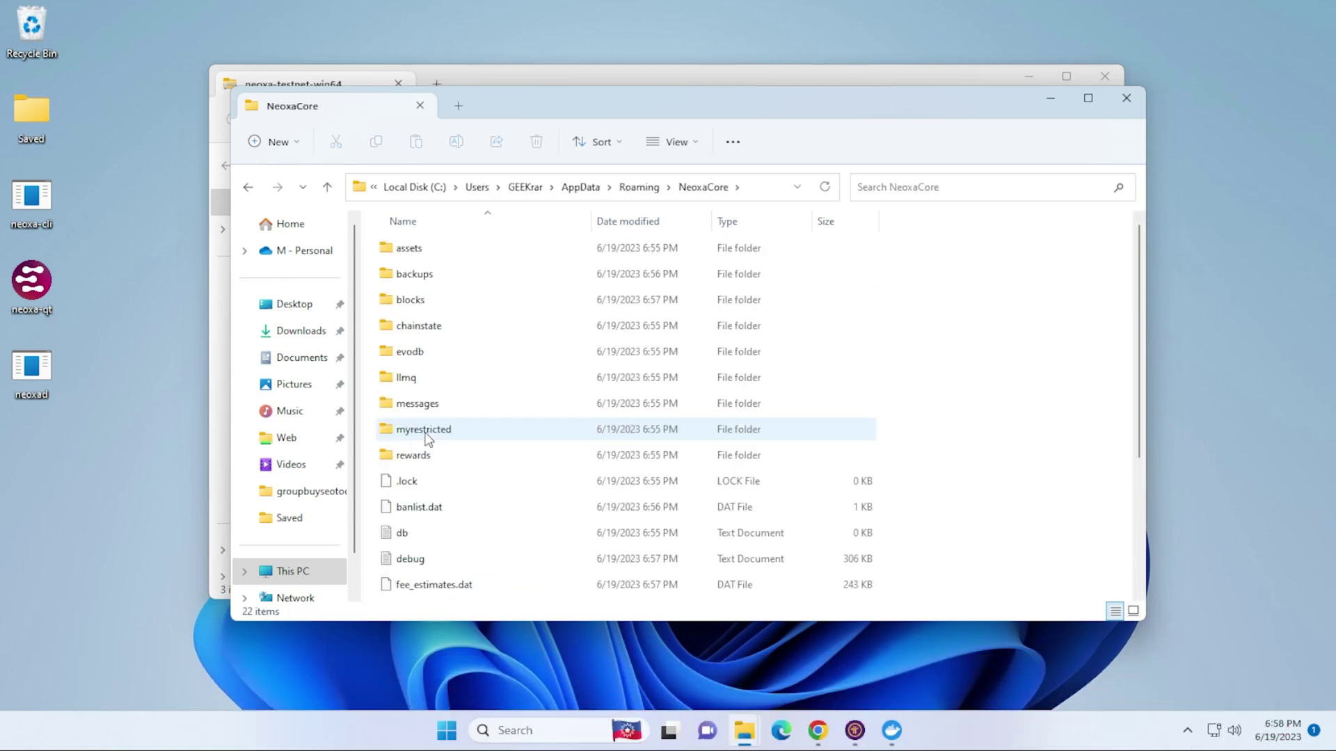
{"action": "scroll", "coordinate": [440, 444], "scroll_direction": "down", "scroll_amount": 3}
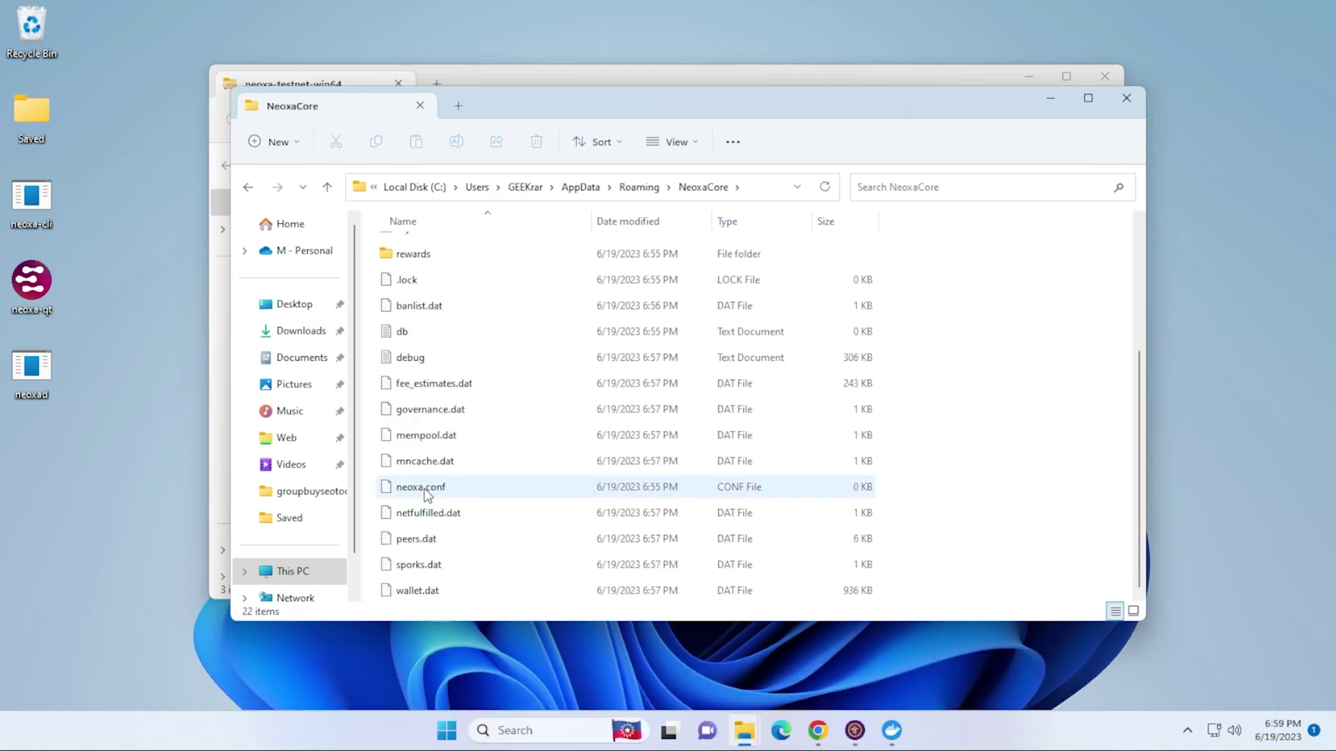
{"action": "double_click", "coordinate": [420, 487]}
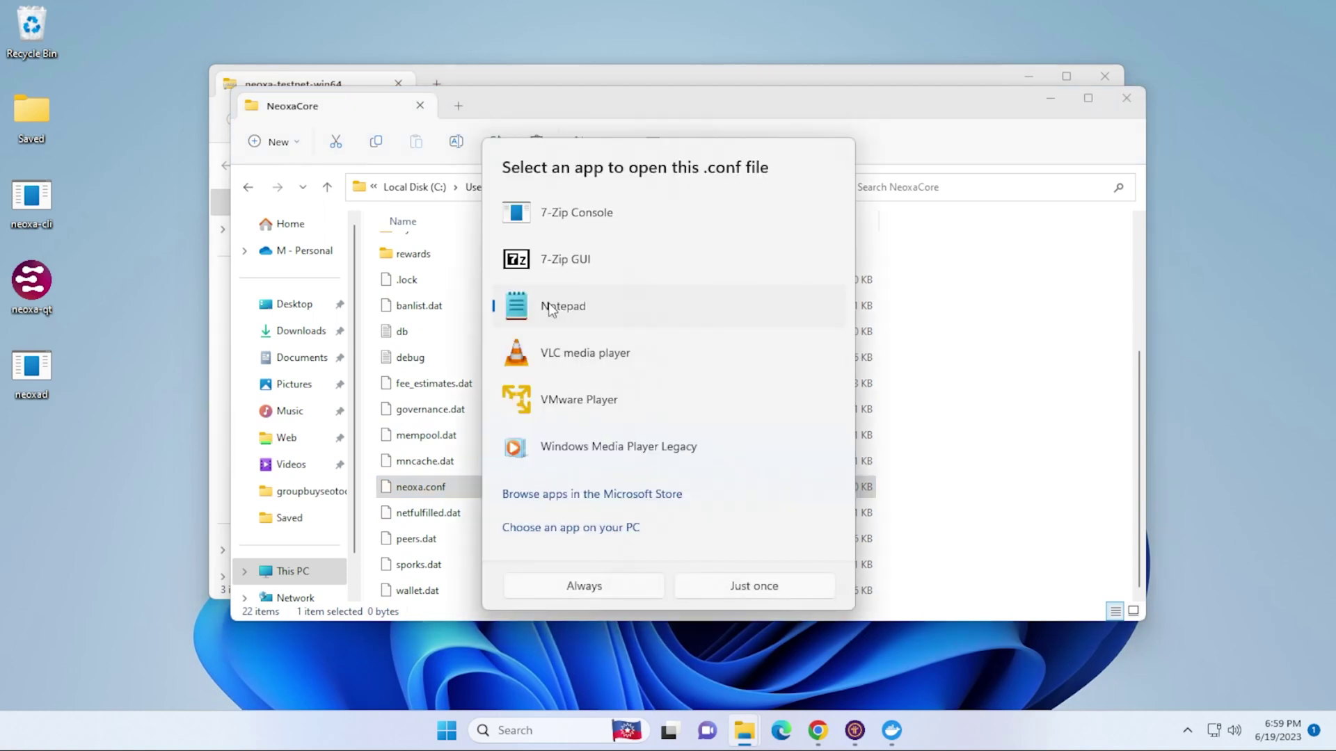
- Write testnet=1 into neoxa.conf in Notepad, save it, and close Notepad and the folder
{"action": "left_click", "coordinate": [717, 587]}
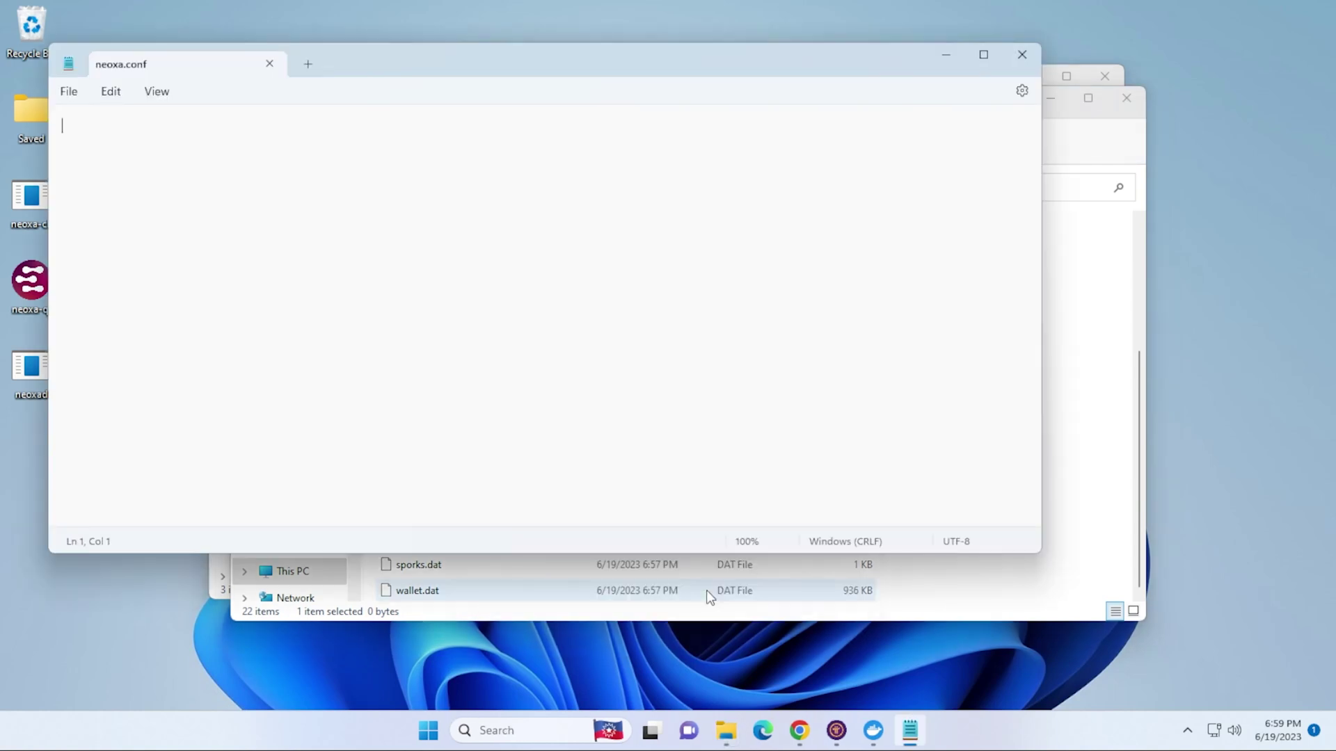
{"action": "type", "text": "testnet=1"}
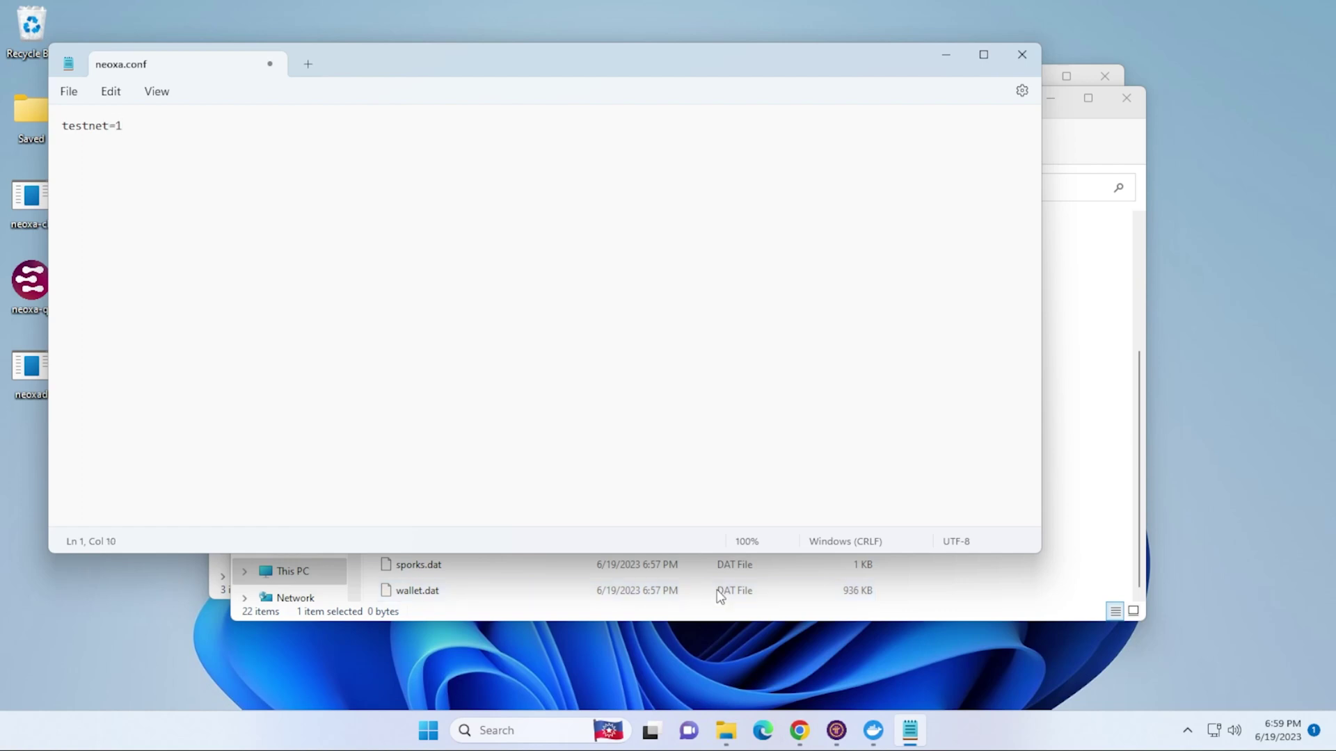
{"action": "left_click", "coordinate": [69, 91]}
{"action": "key", "text": "ctrl+s"}
{"action": "left_click", "coordinate": [70, 93]}
{"action": "left_click", "coordinate": [79, 392]}
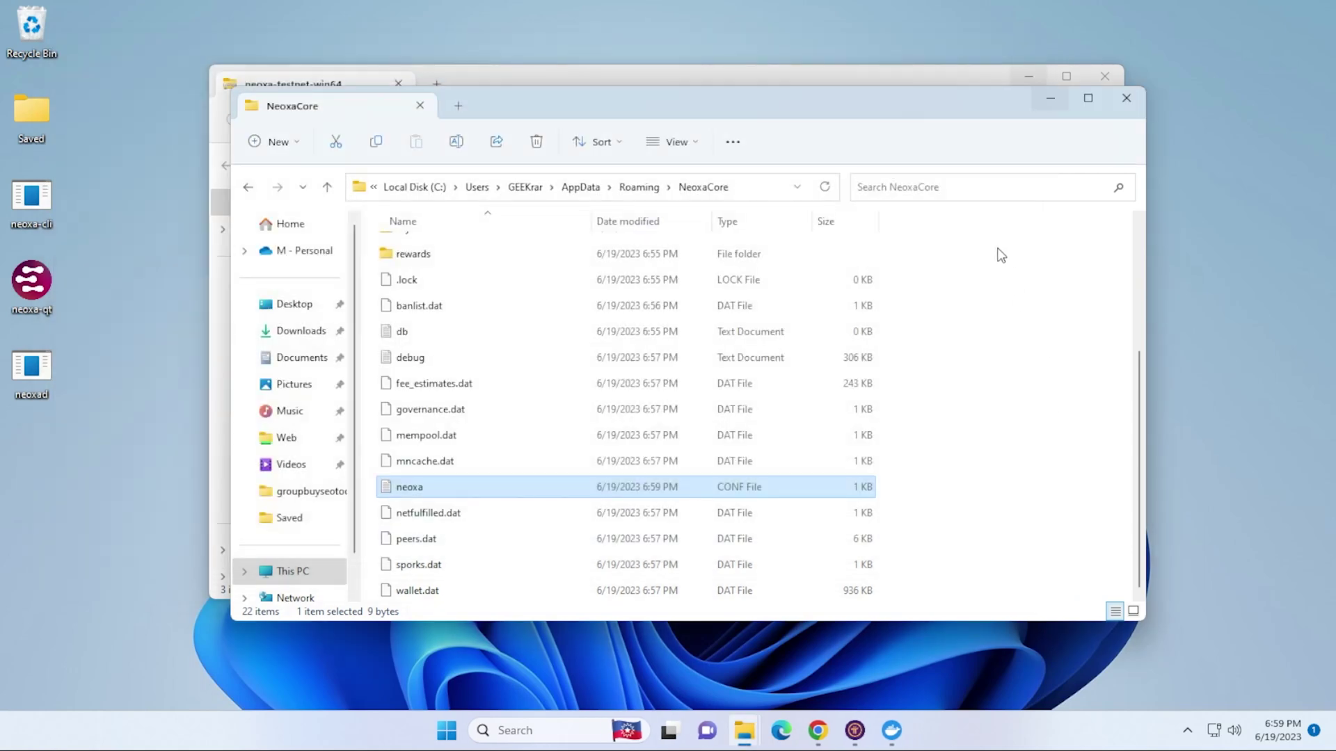
{"action": "left_click", "coordinate": [1126, 99]}
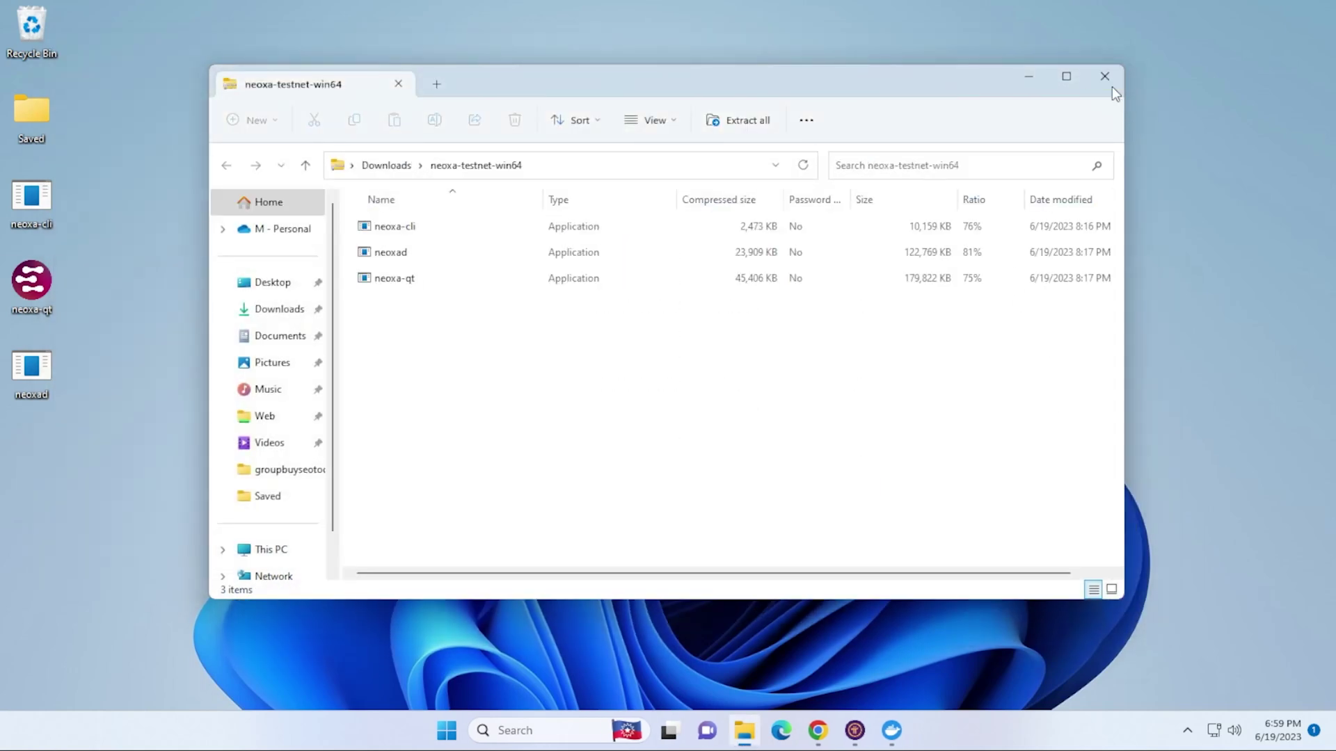
- Enable Show Smartnodes Tab on the Wallet page of Neoxa Core's Options
{"action": "left_click", "coordinate": [1109, 81]}
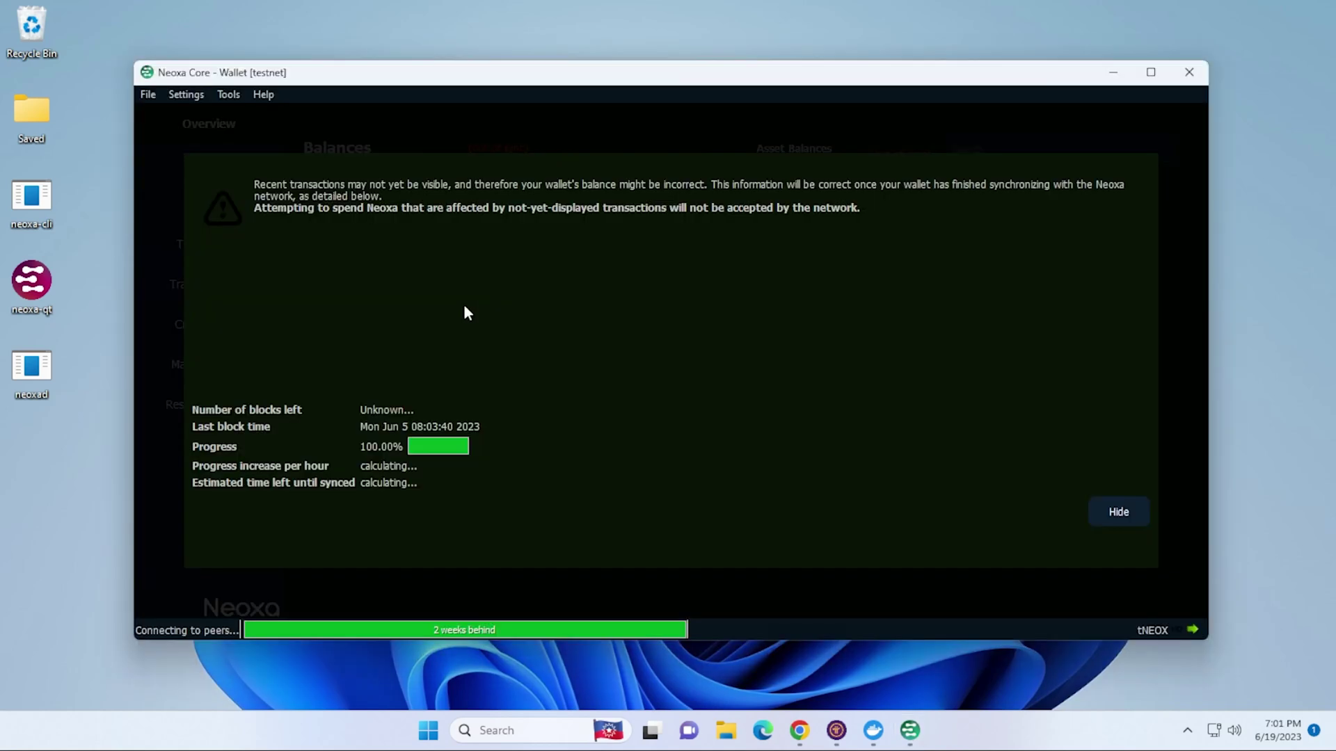
{"action": "left_click", "coordinate": [190, 96]}
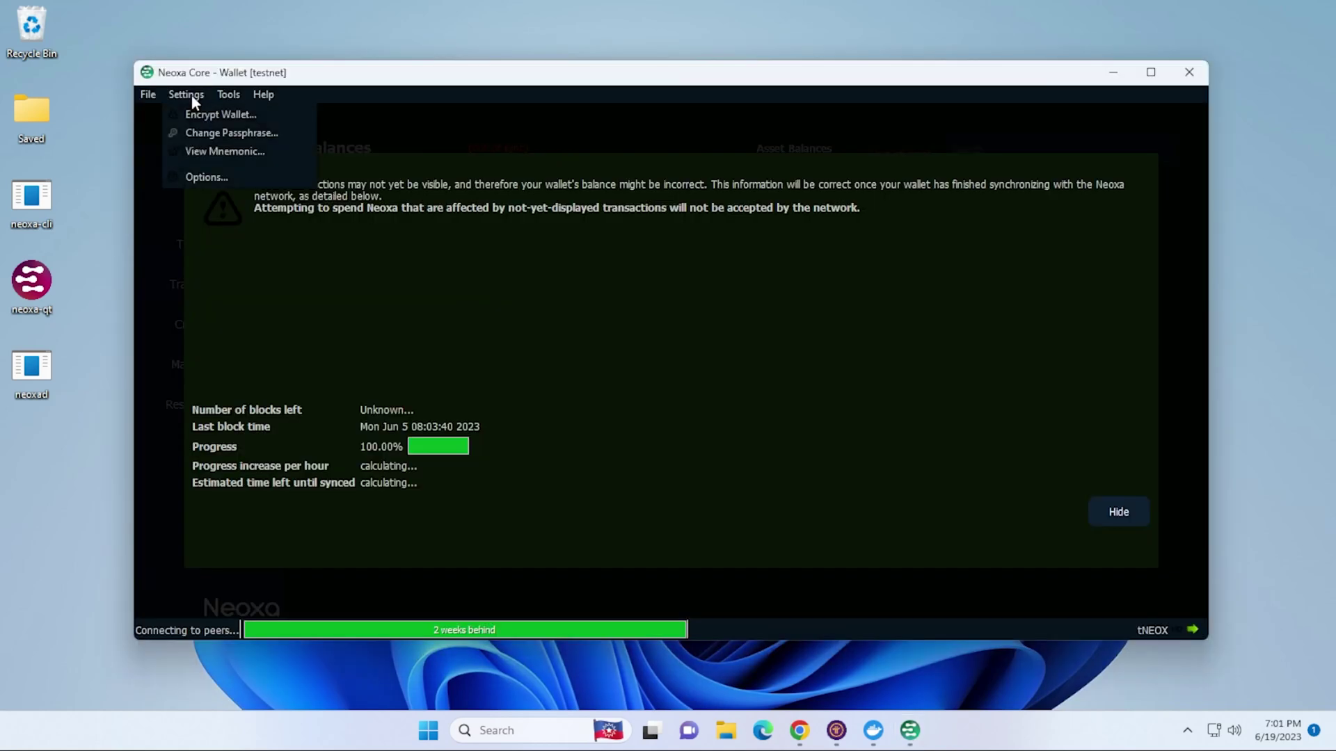
{"action": "left_click", "coordinate": [226, 178]}
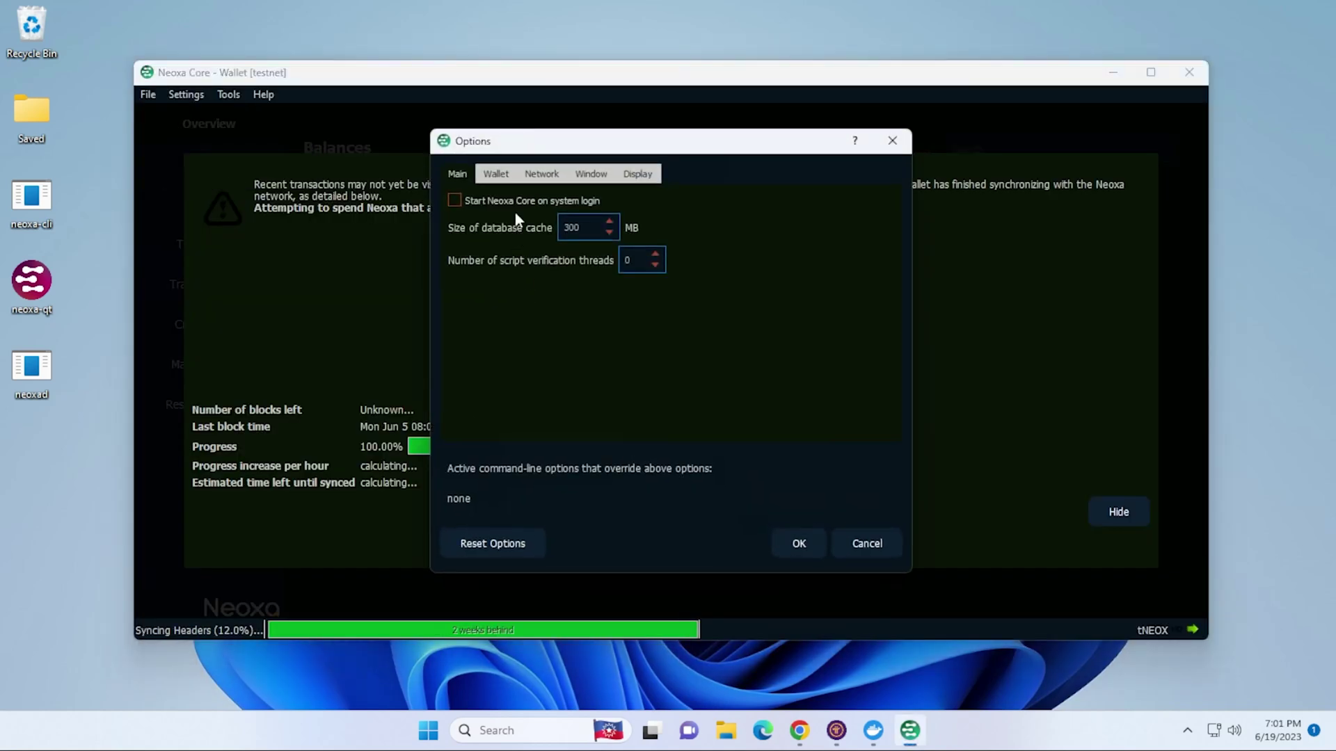
{"action": "left_click", "coordinate": [504, 175]}
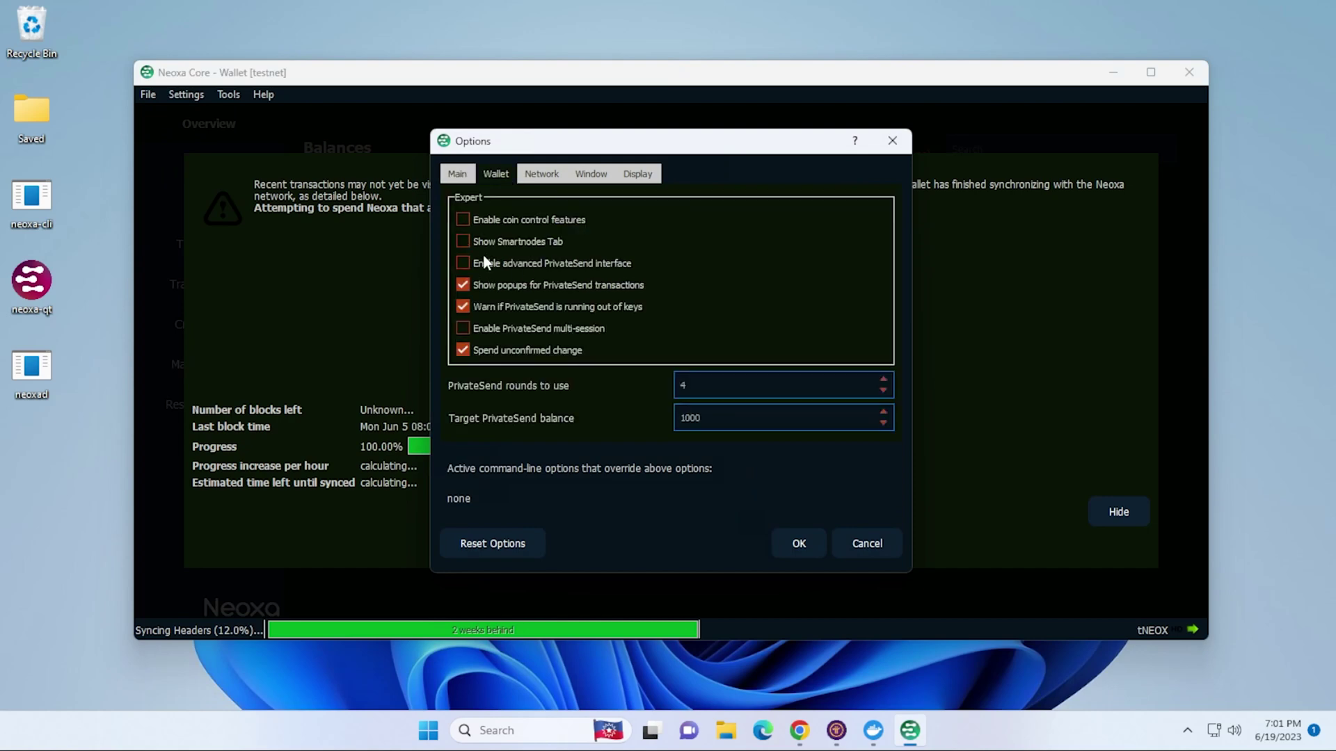
{"action": "left_click", "coordinate": [529, 243]}
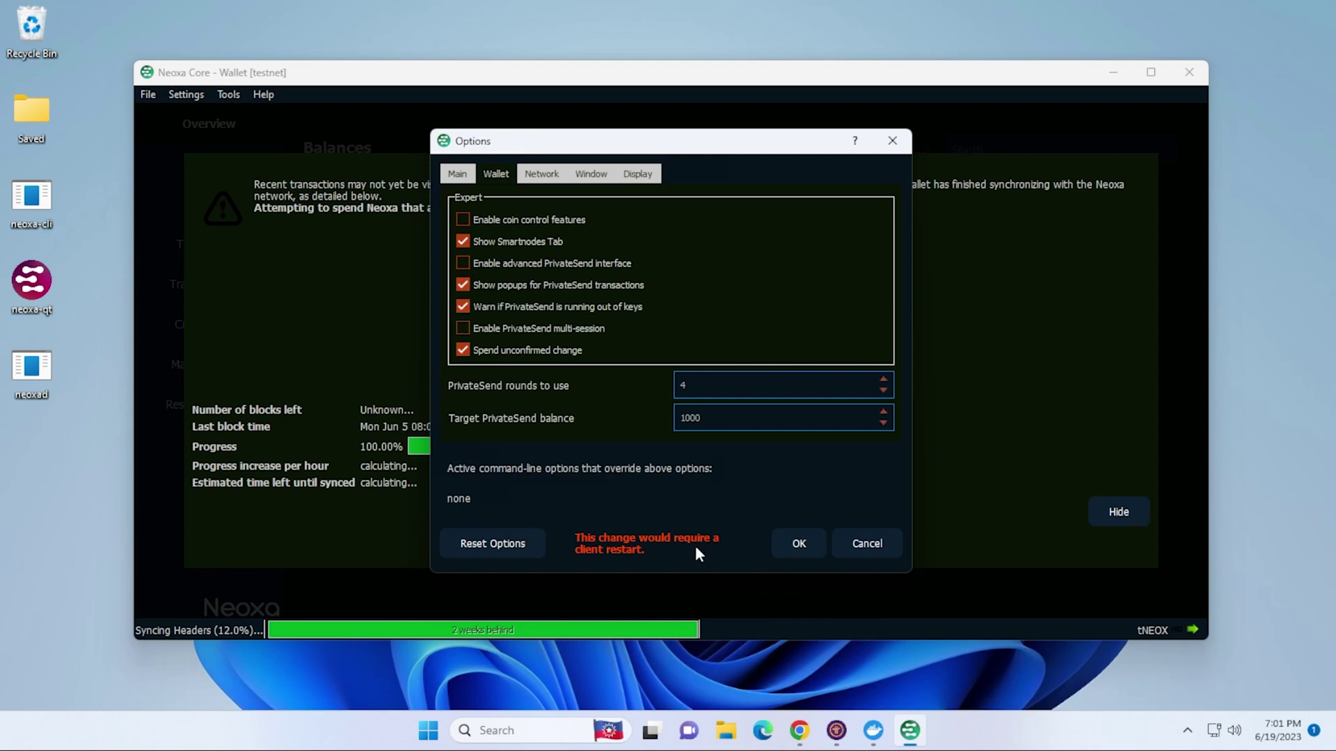
{"action": "left_click", "coordinate": [797, 544]}
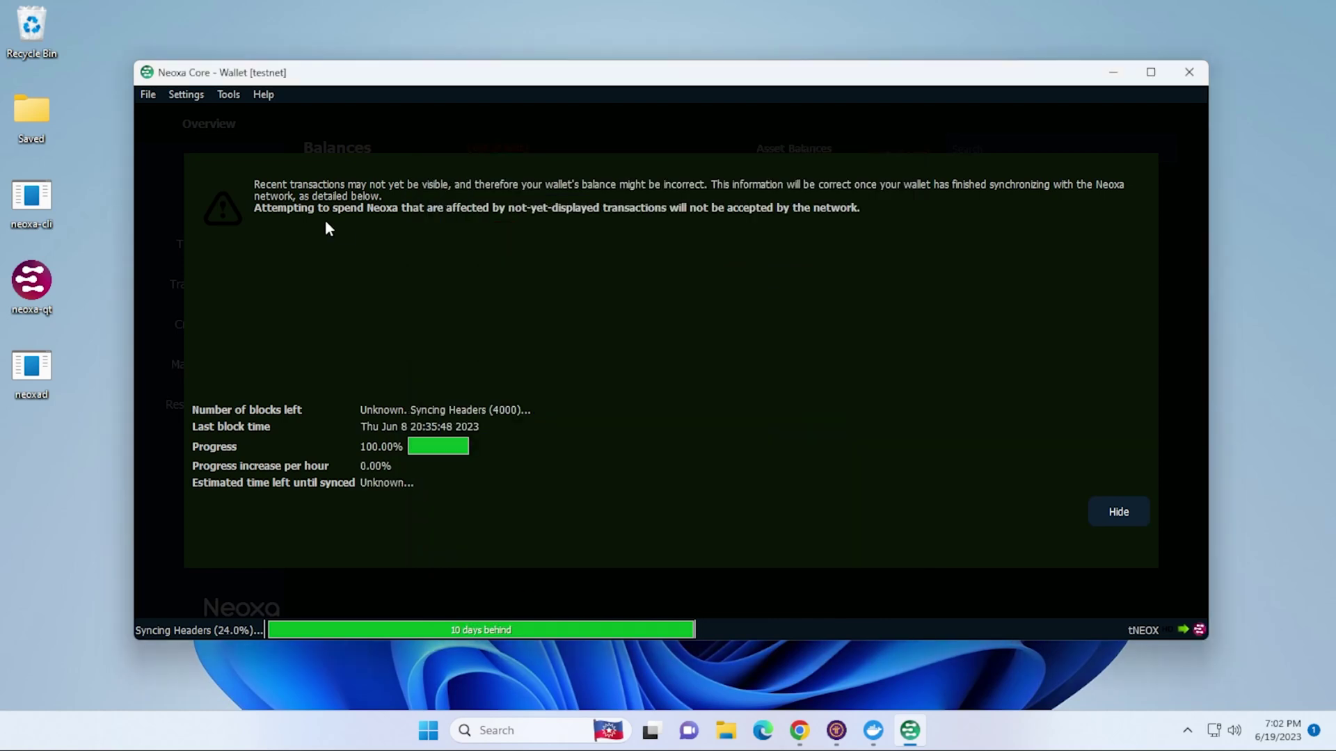
- Exit Neoxa Core and relaunch neoxa-qt so the change takes effect
{"action": "left_click", "coordinate": [148, 94]}
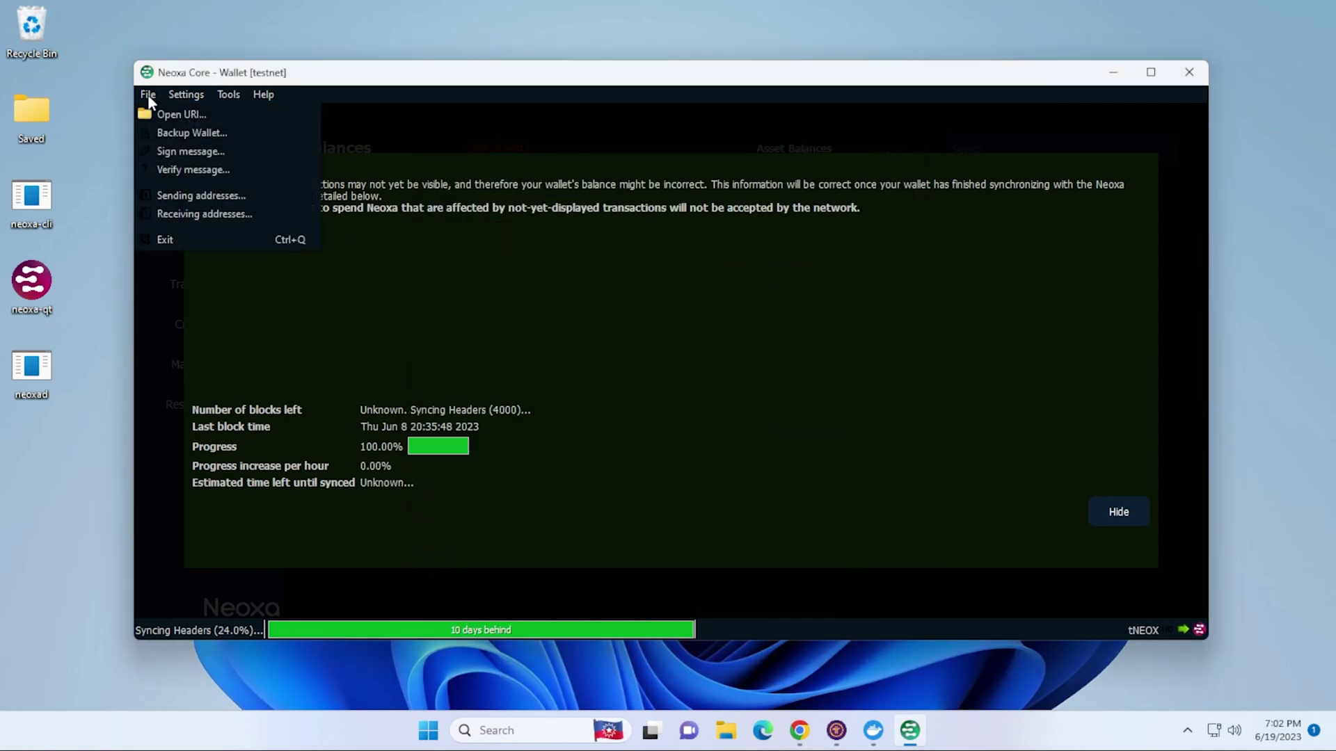
{"action": "left_click", "coordinate": [182, 240]}
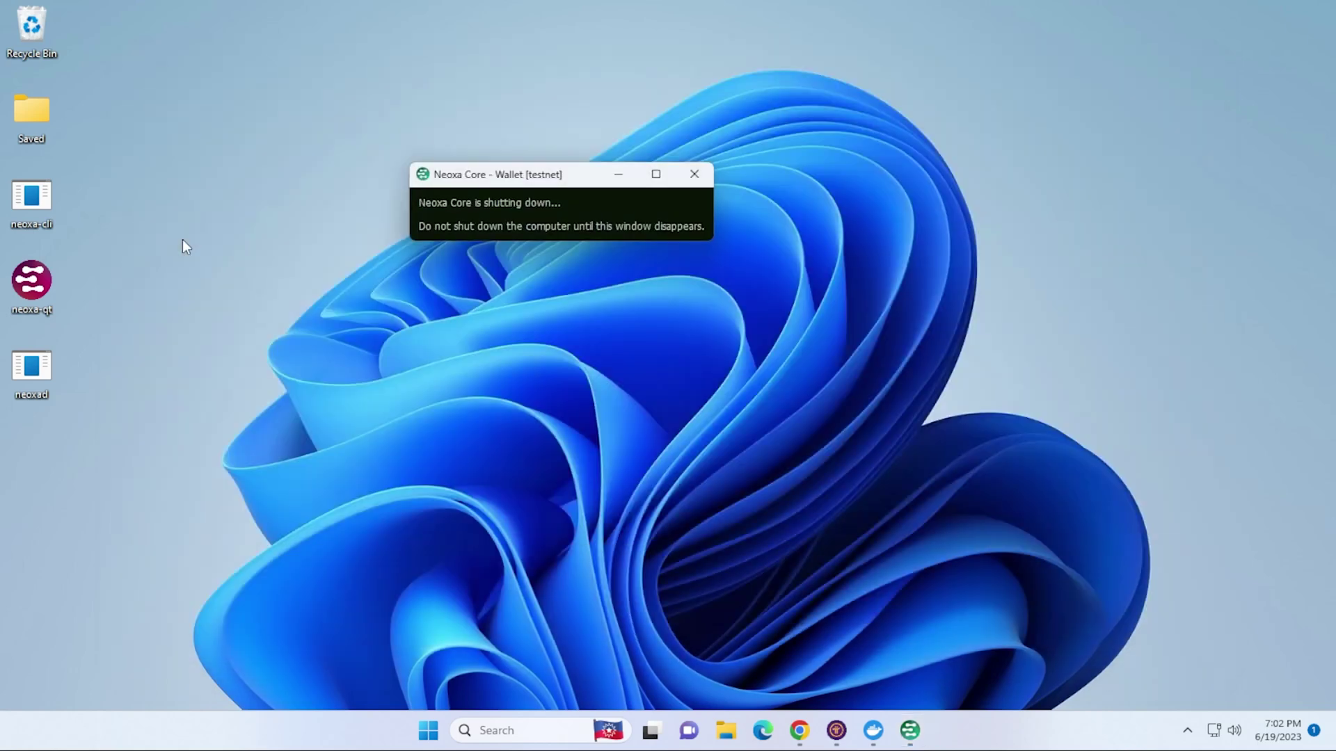
{"action": "double_click", "coordinate": [28, 291]}
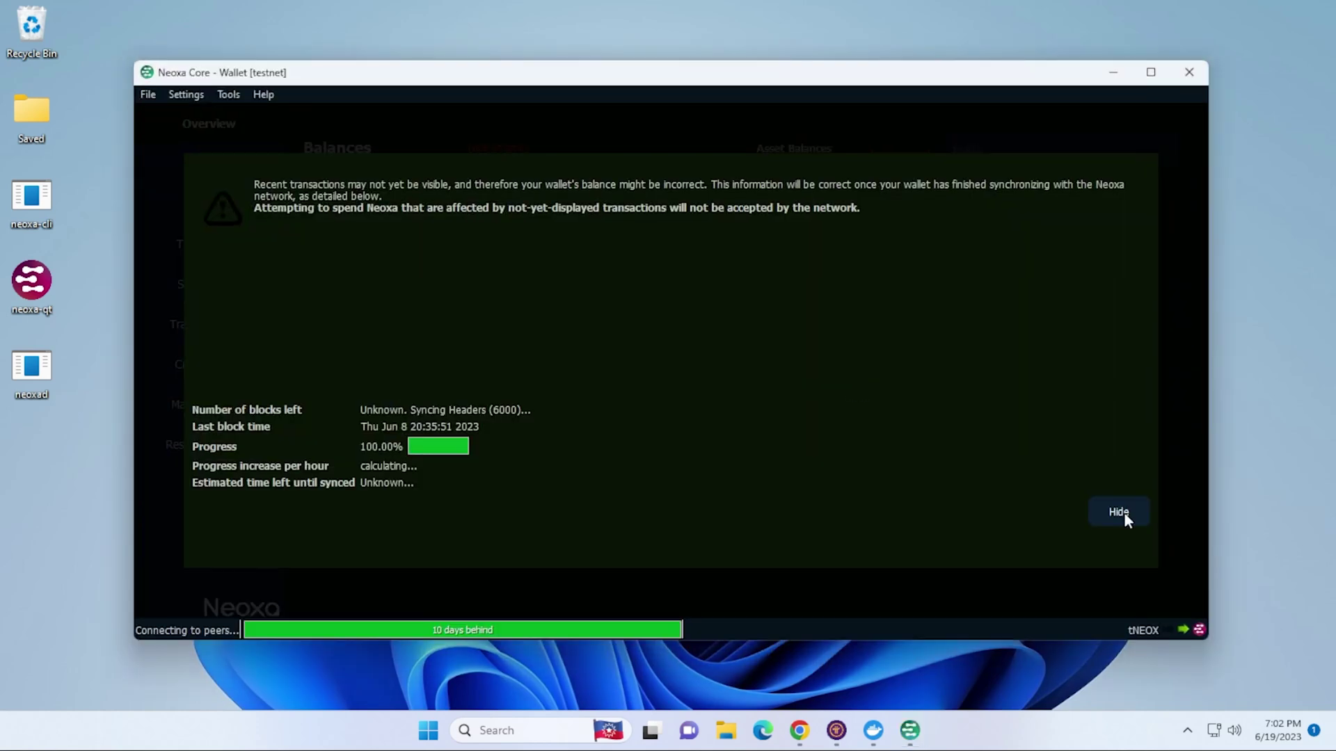
- Hide the sync warning overlay on the relaunched testnet wallet
{"action": "left_click", "coordinate": [1123, 512]}
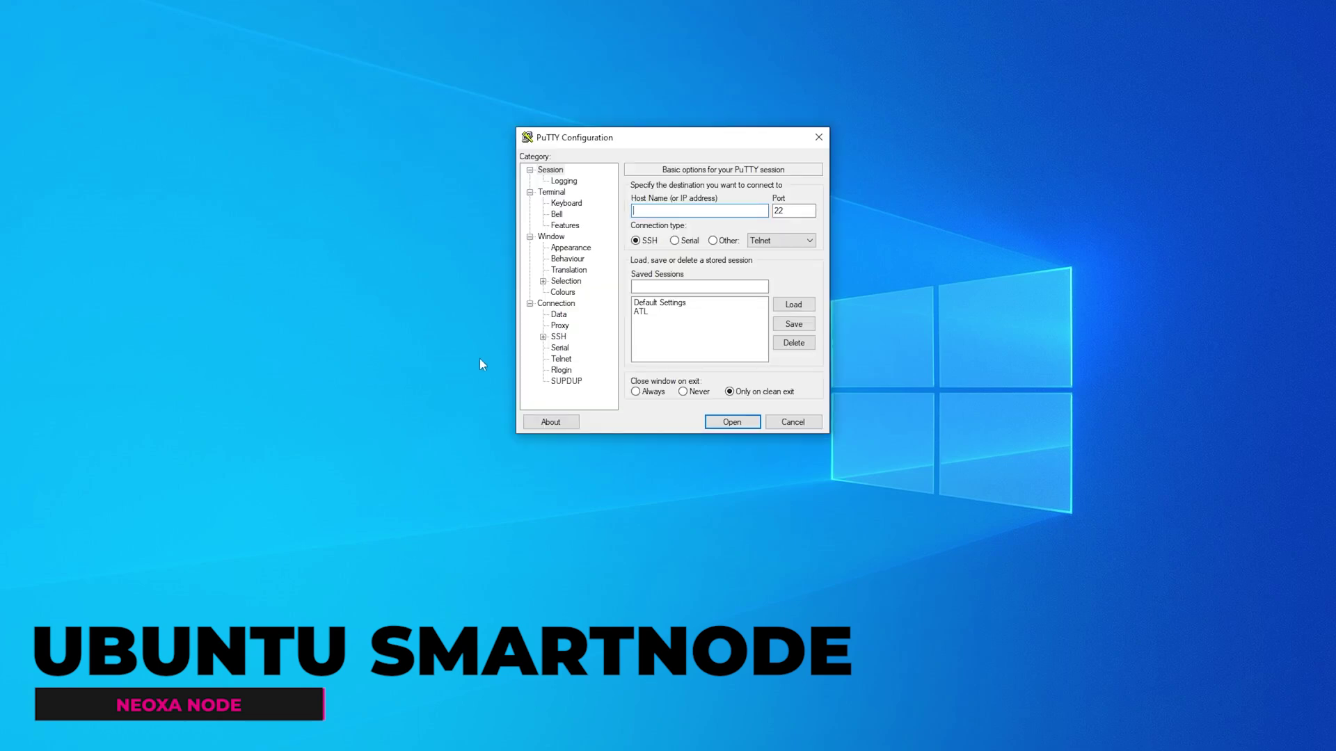
- Connect to the VPS with the ATL PuTTY session, enlarge the window, and become root with sudo su
{"action": "double_click", "coordinate": [678, 311]}
{"action": "left_click_drag", "start_coordinate": [721, 417], "coordinate": [947, 519]}
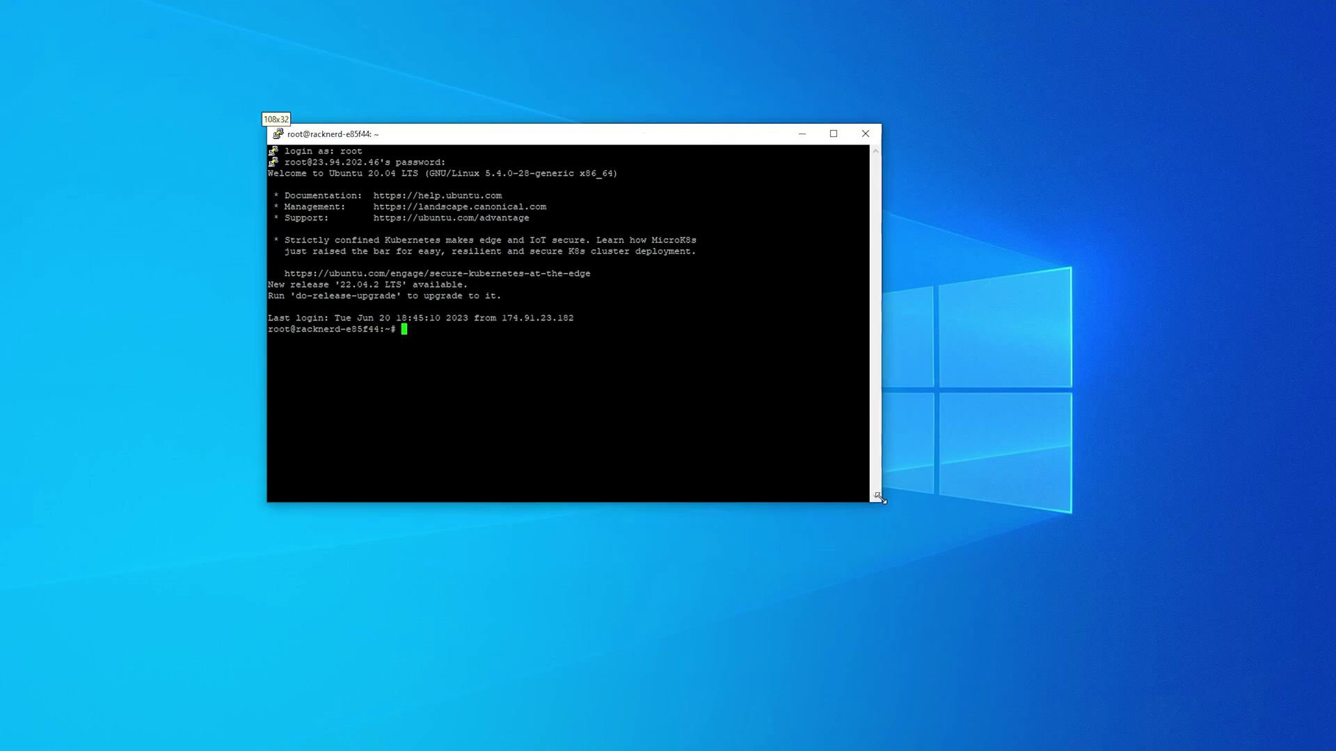
{"action": "left_click_drag", "start_coordinate": [1138, 623], "coordinate": [1138, 622]}
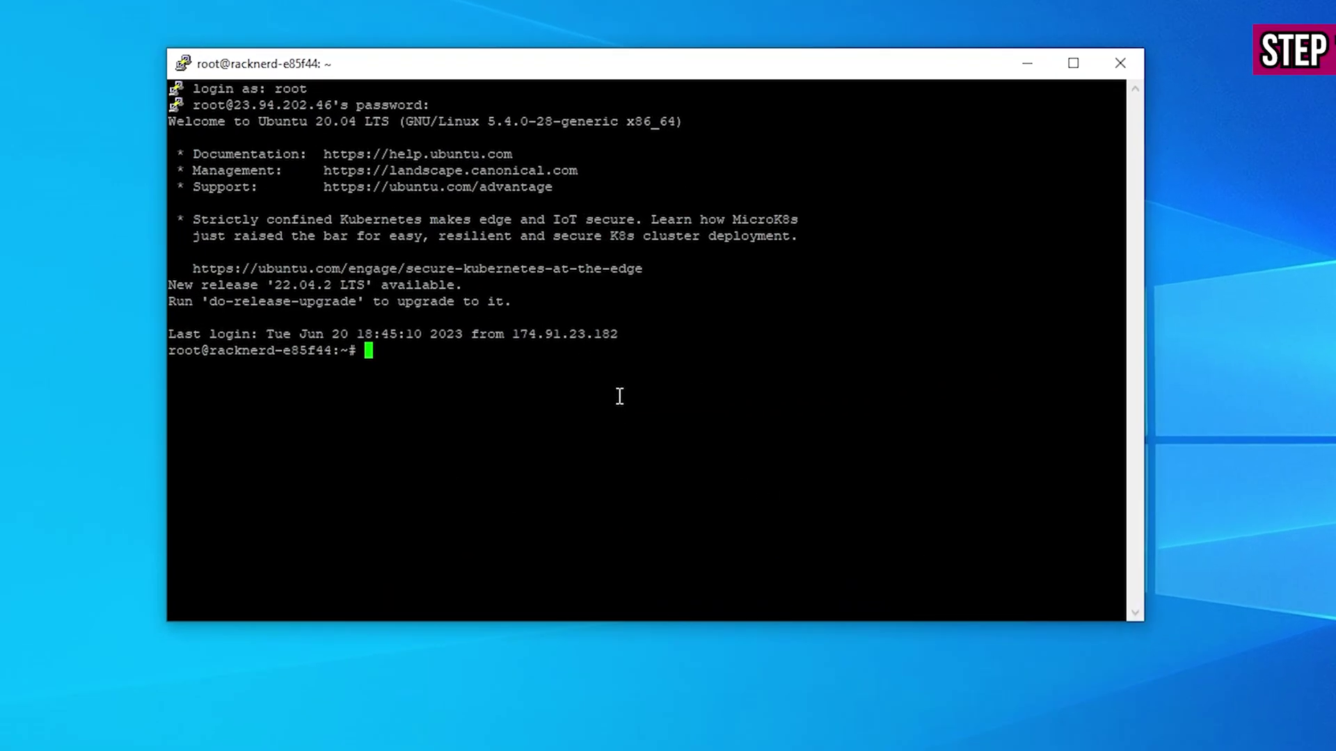
{"action": "type", "text": "sudo su"}
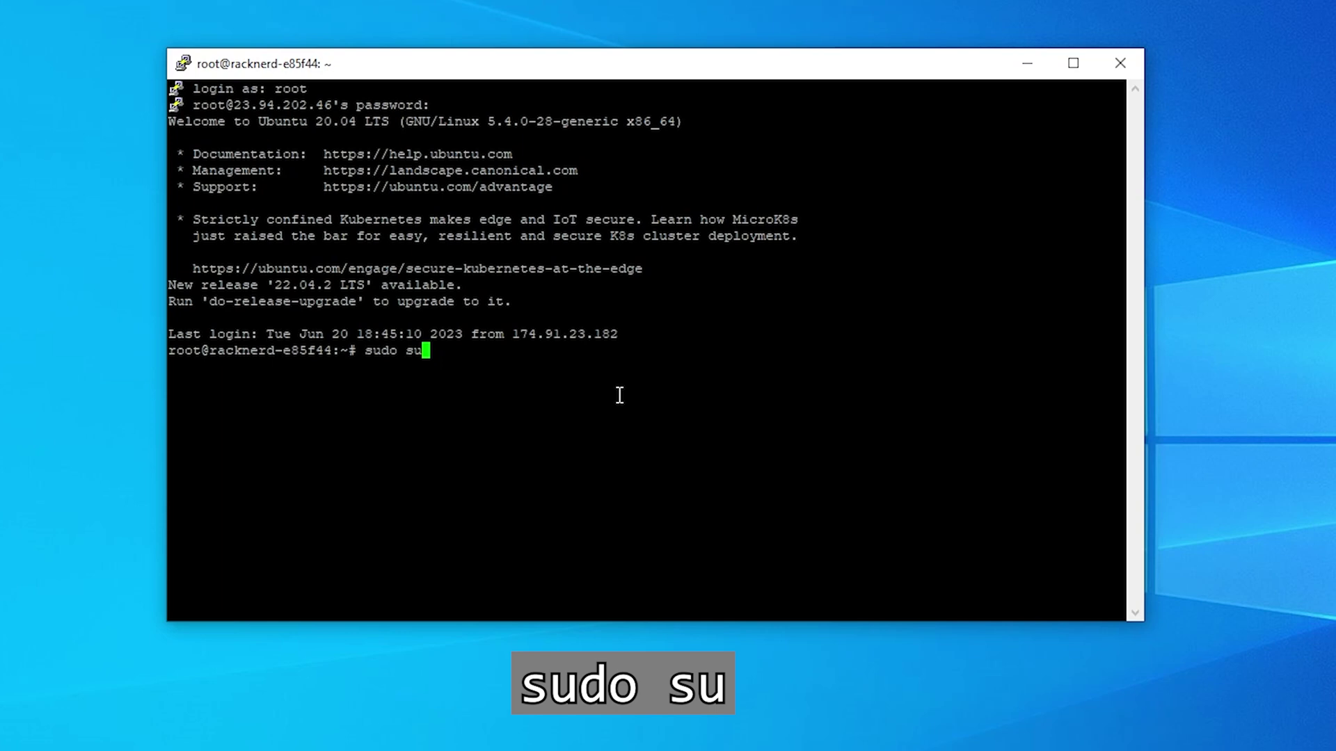
{"action": "key", "text": "Return"}
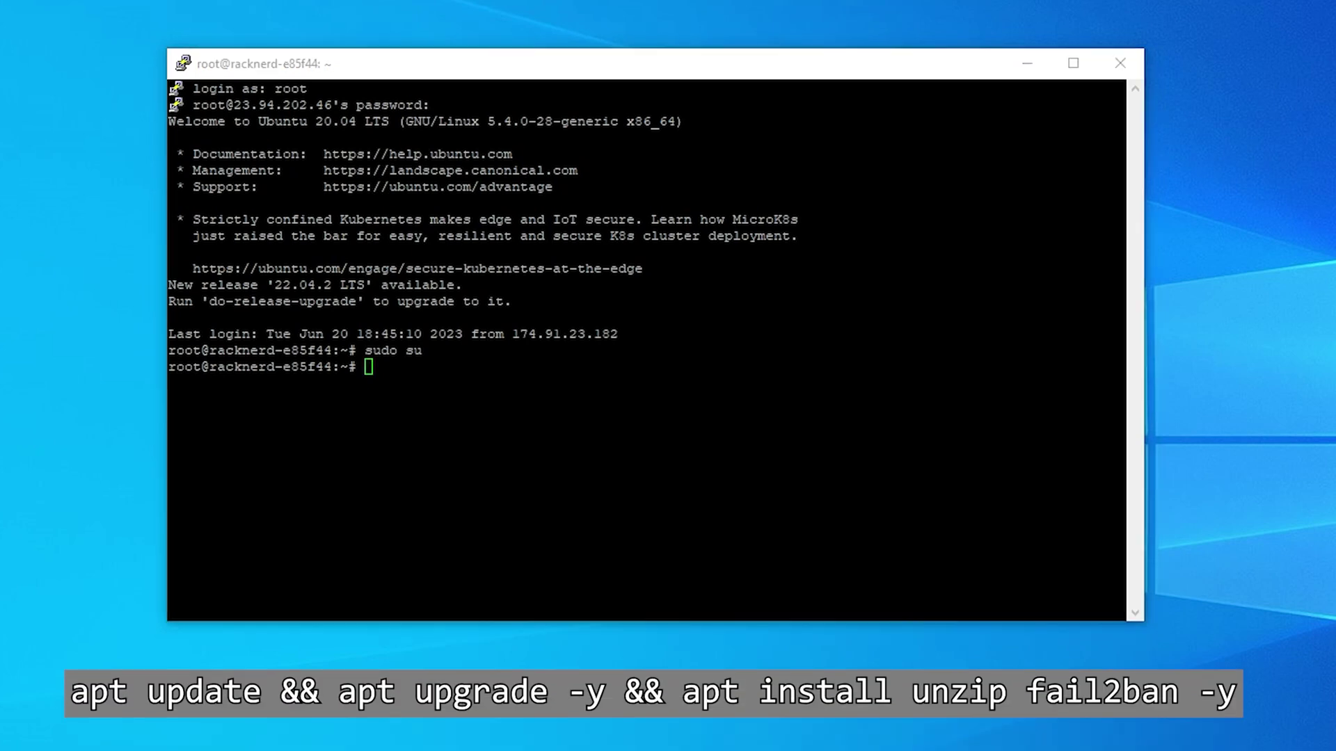
- Run the apt update/upgrade installing unzip and fail2ban, then check memory with free -h
{"action": "right_click", "coordinate": [250, 498]}
{"action": "key", "text": "Return"}
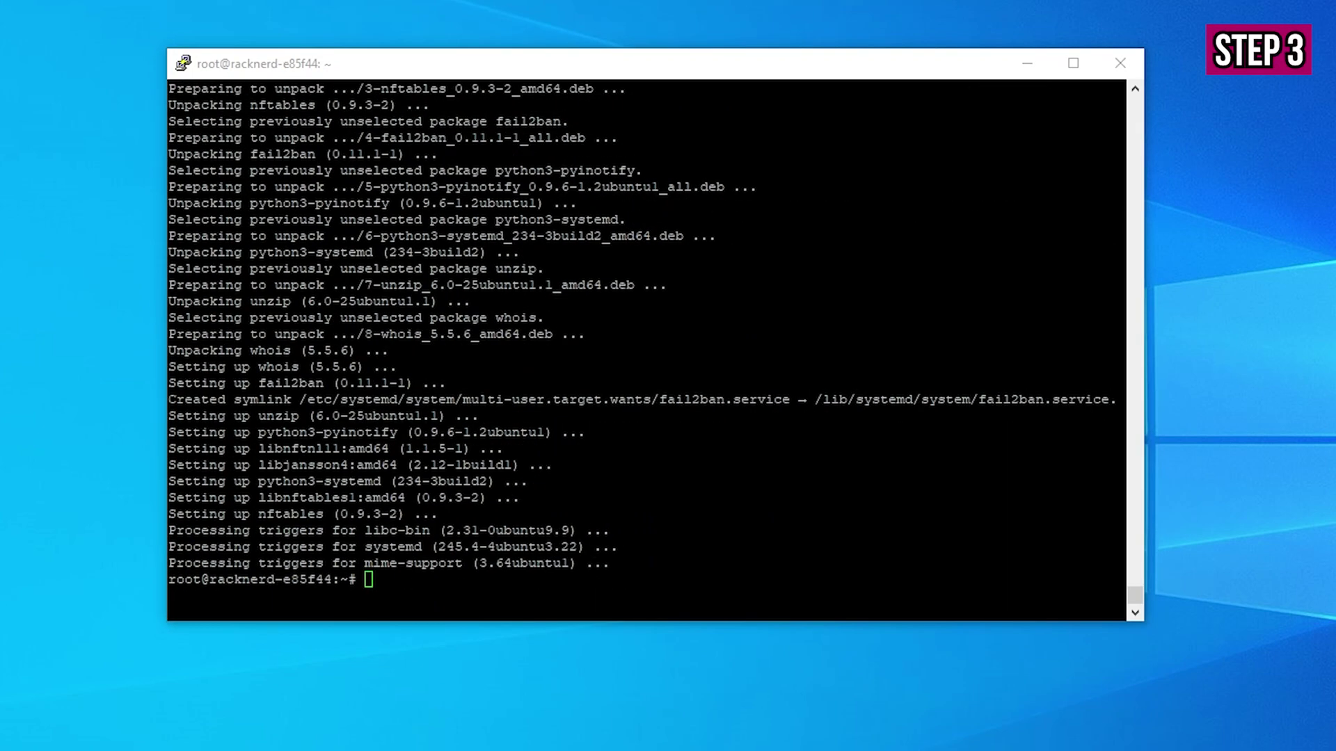
{"action": "left_click", "coordinate": [339, 51]}
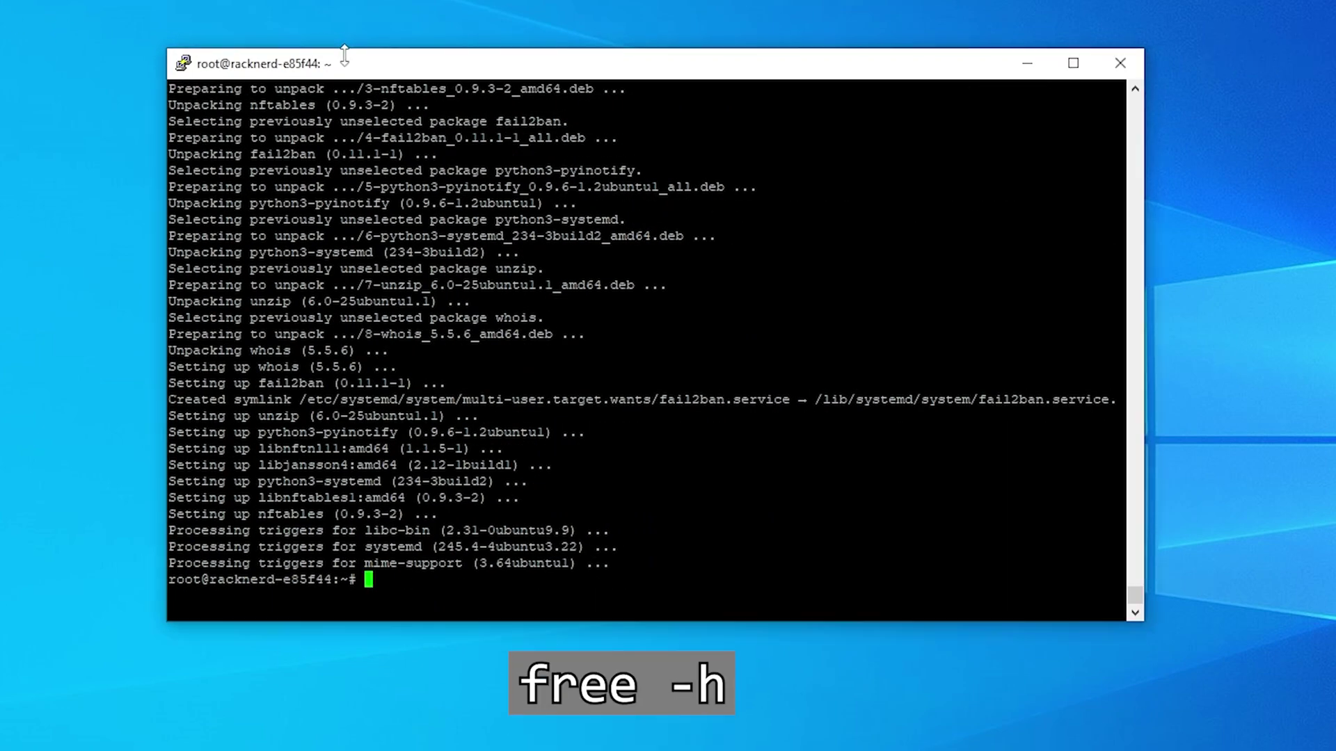
{"action": "type", "text": "free -h"}
{"action": "key", "text": "Return"}
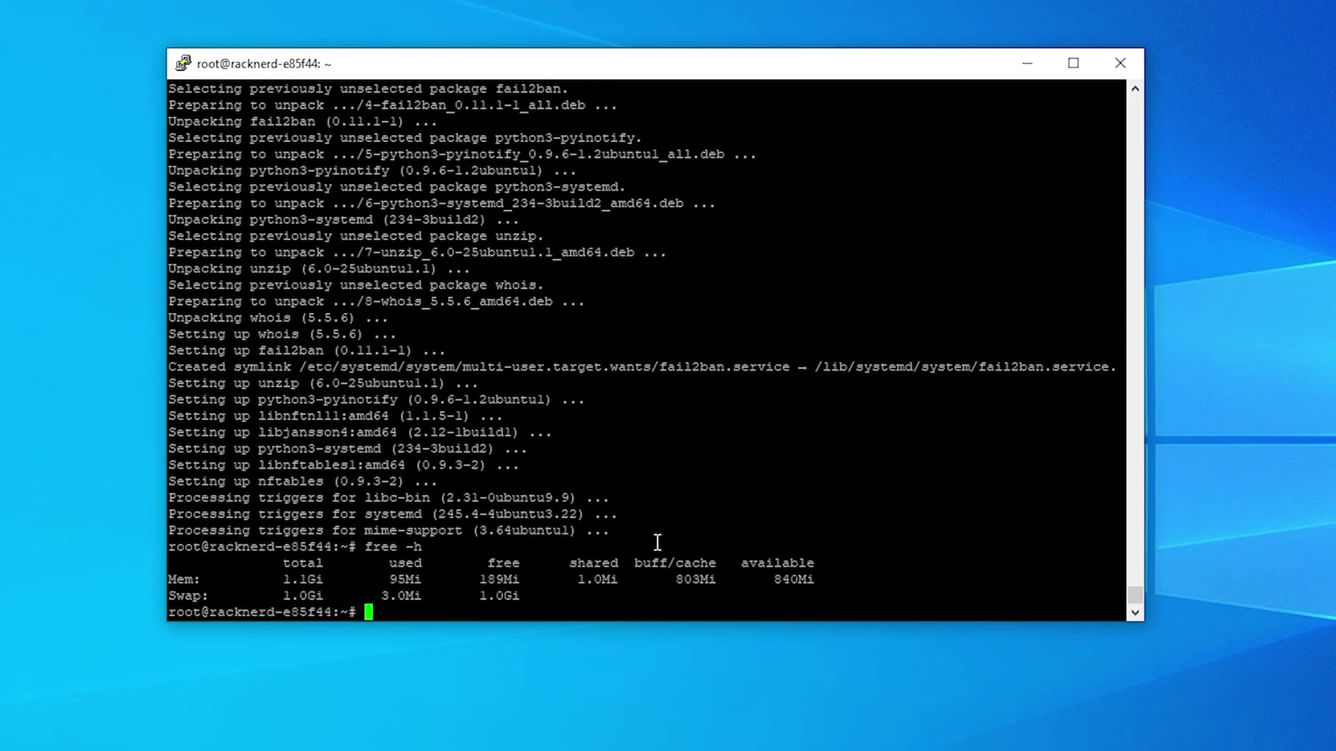
- Add a 2 GB swapfile to fstab and enable ufw allowing SSH and 4570/tcp
{"action": "right_click", "coordinate": [756, 551]}
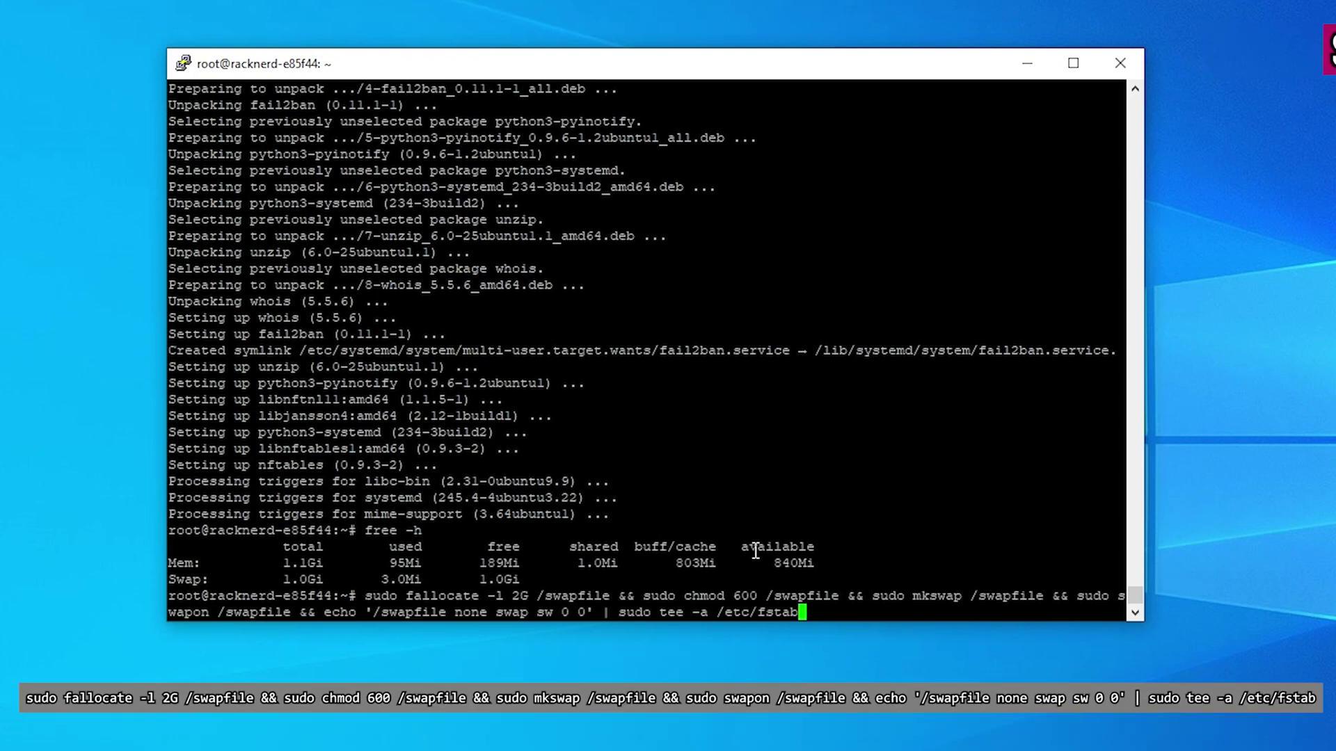
{"action": "key", "text": "Return"}
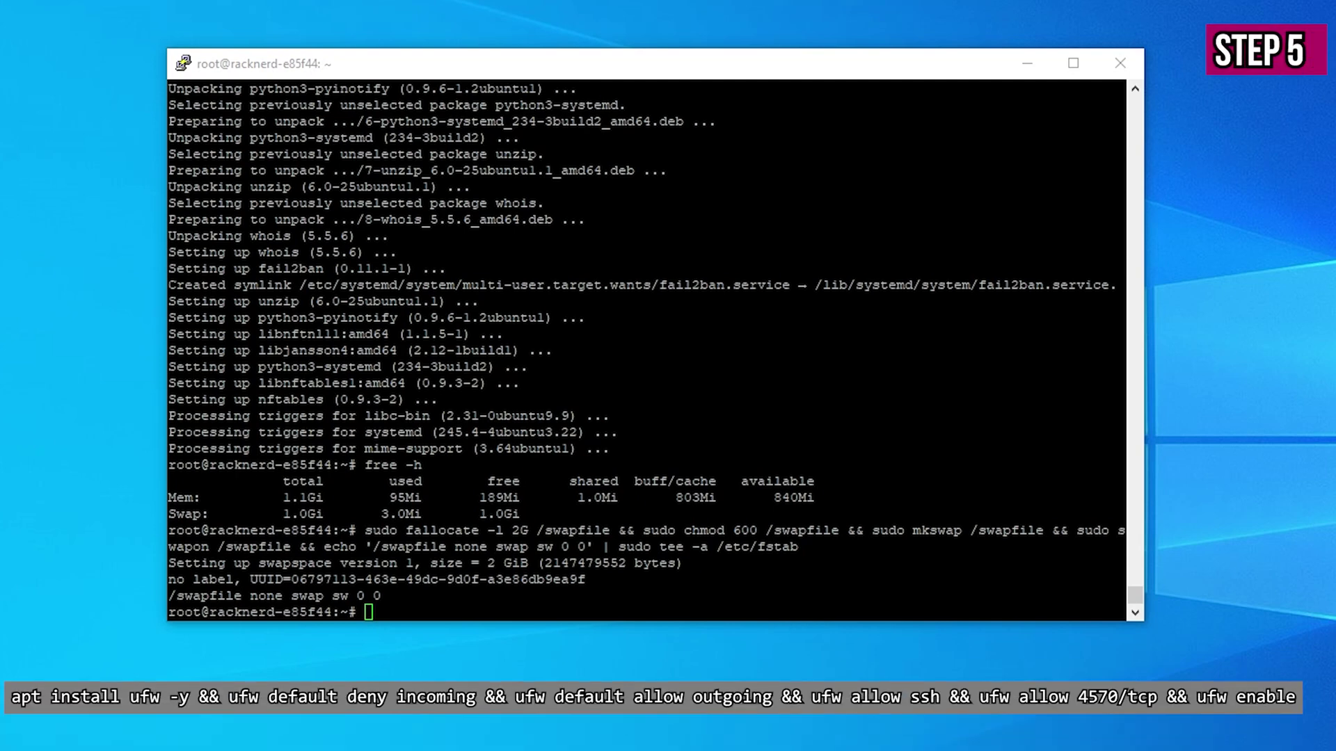
{"action": "right_click", "coordinate": [378, 561]}
{"action": "key", "text": "Return"}
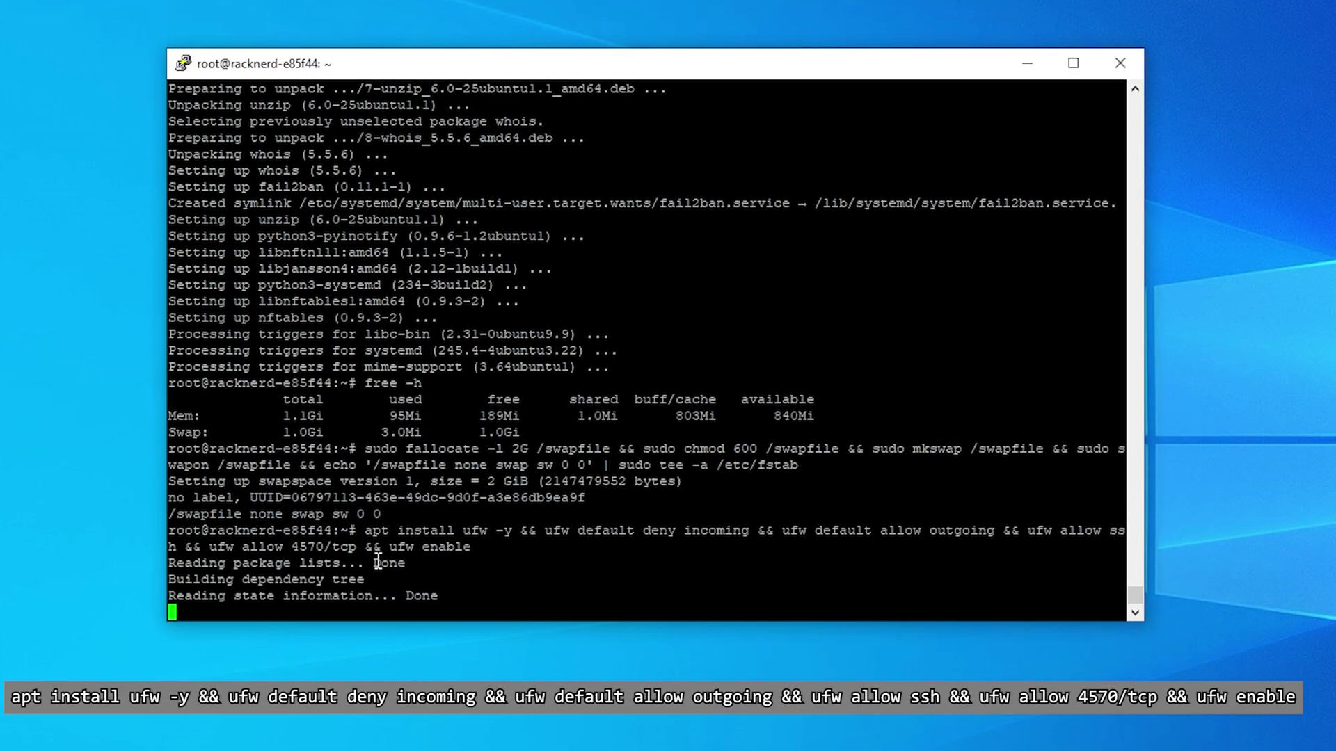
{"action": "type", "text": "y"}
{"action": "key", "text": "Return"}
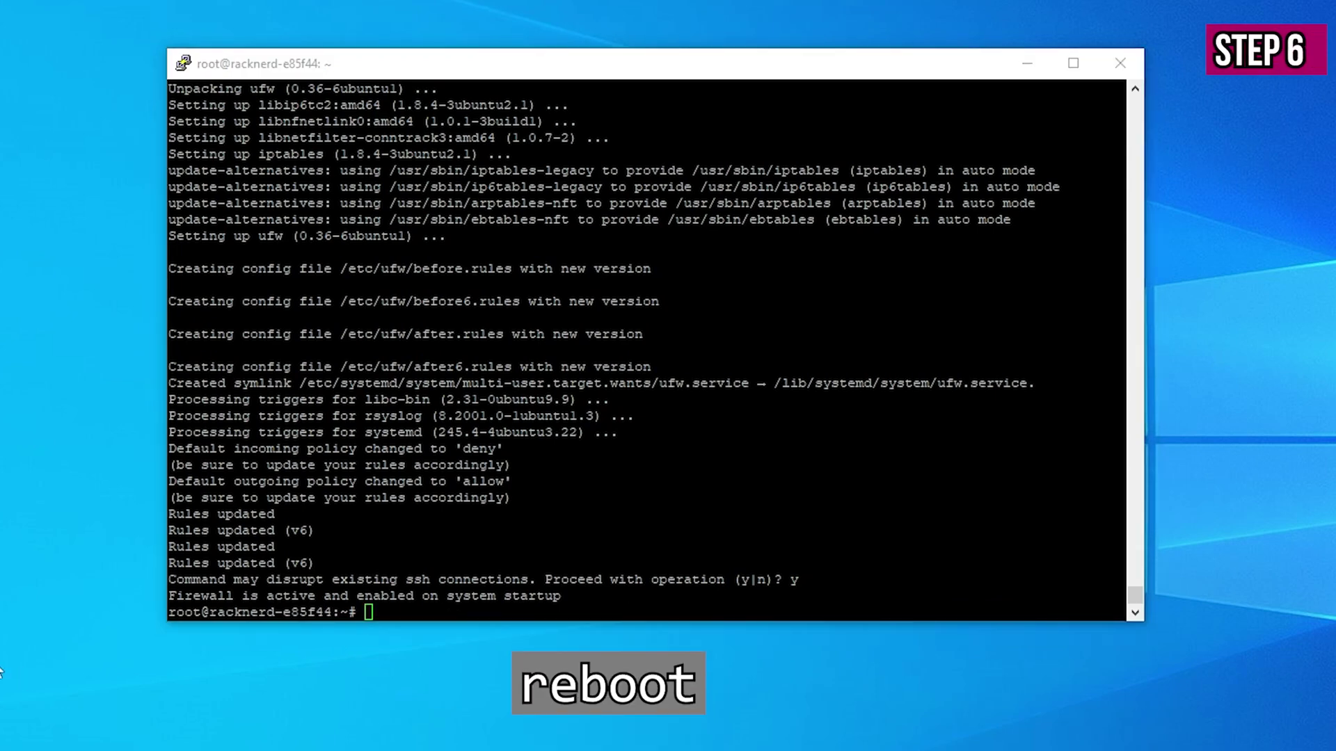
- Reboot the server
{"action": "left_click", "coordinate": [613, 543]}
{"action": "type", "text": "reboot"}
{"action": "key", "text": "Return"}
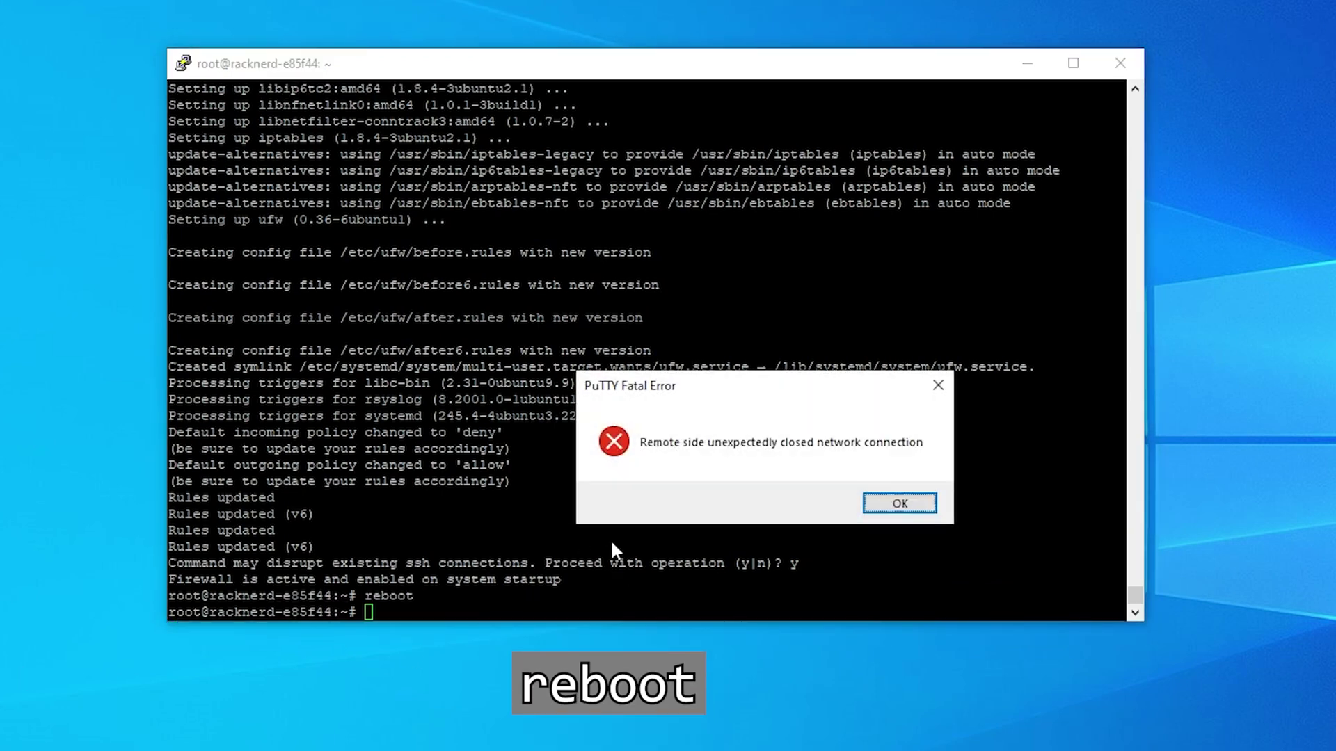
- Reconnect after the reboot and download neoxa-testnet-linux64.zip with wget
{"action": "left_click", "coordinate": [881, 503]}
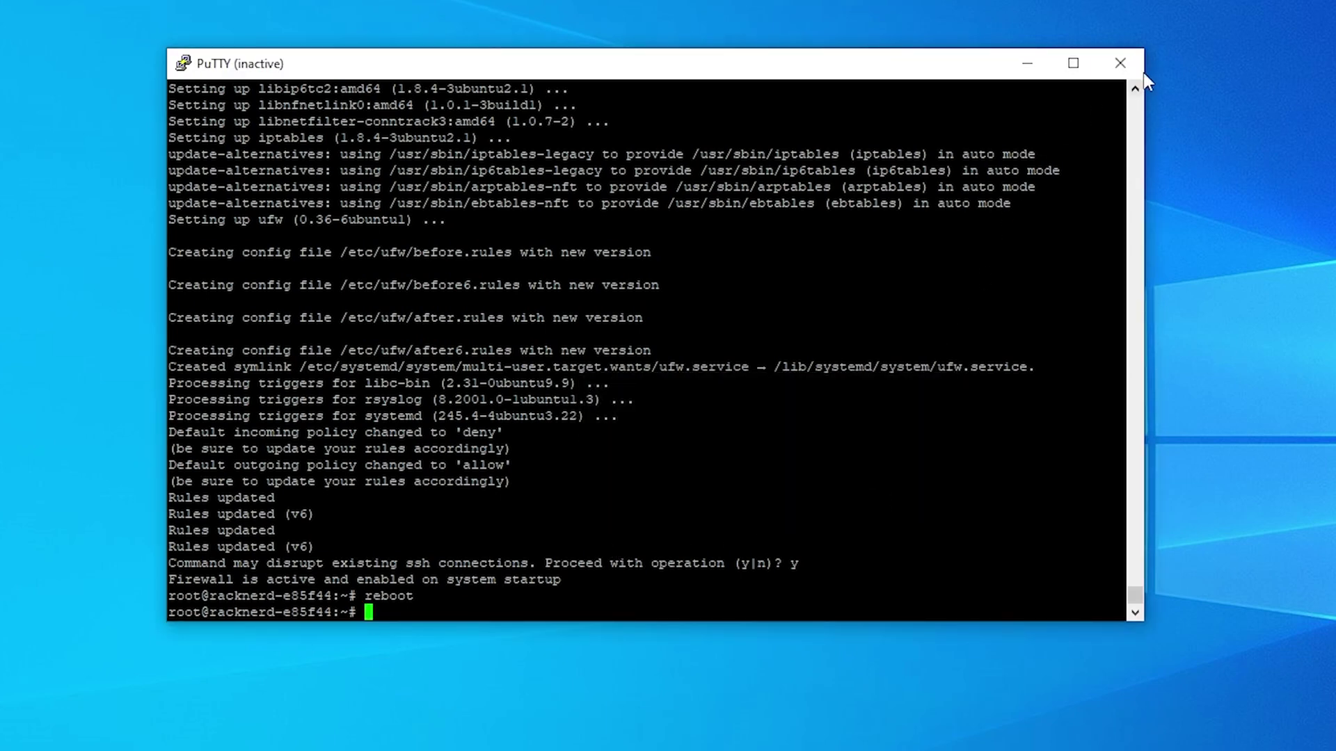
{"action": "left_click", "coordinate": [1120, 64]}
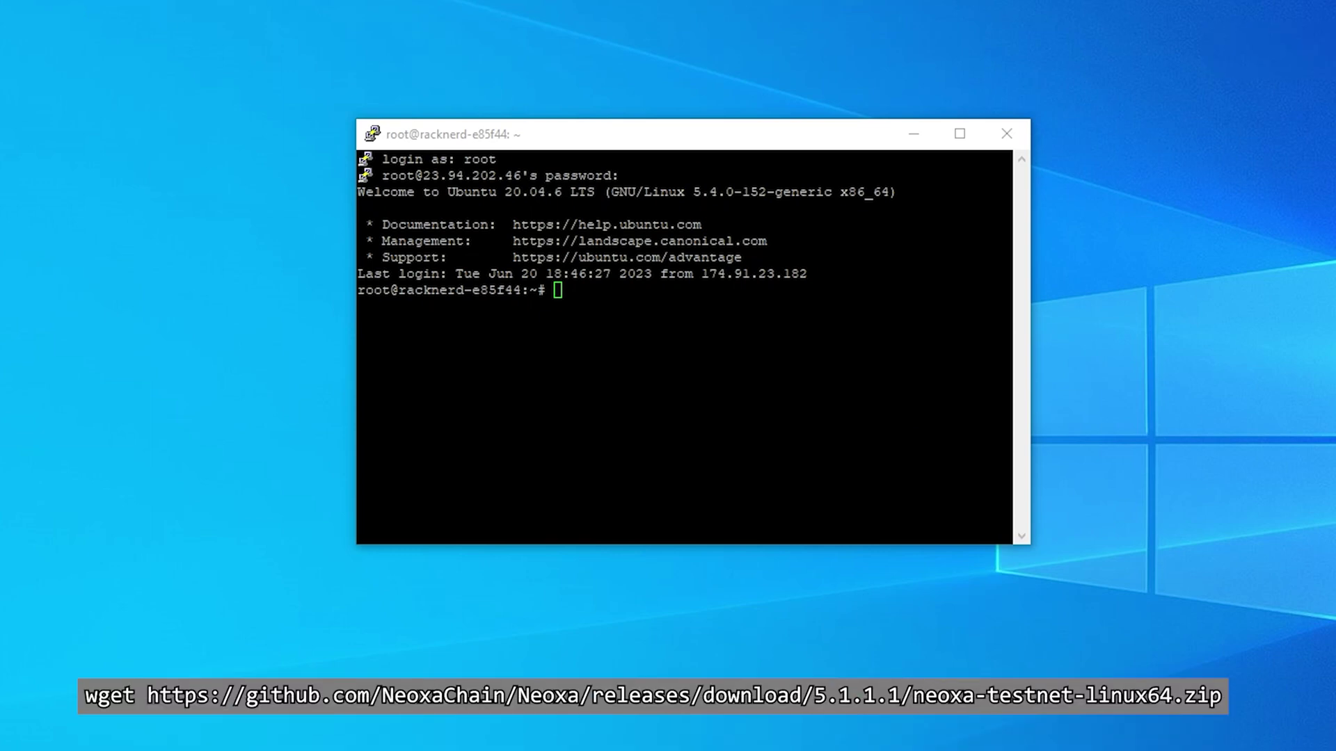
{"action": "right_click", "coordinate": [711, 523]}
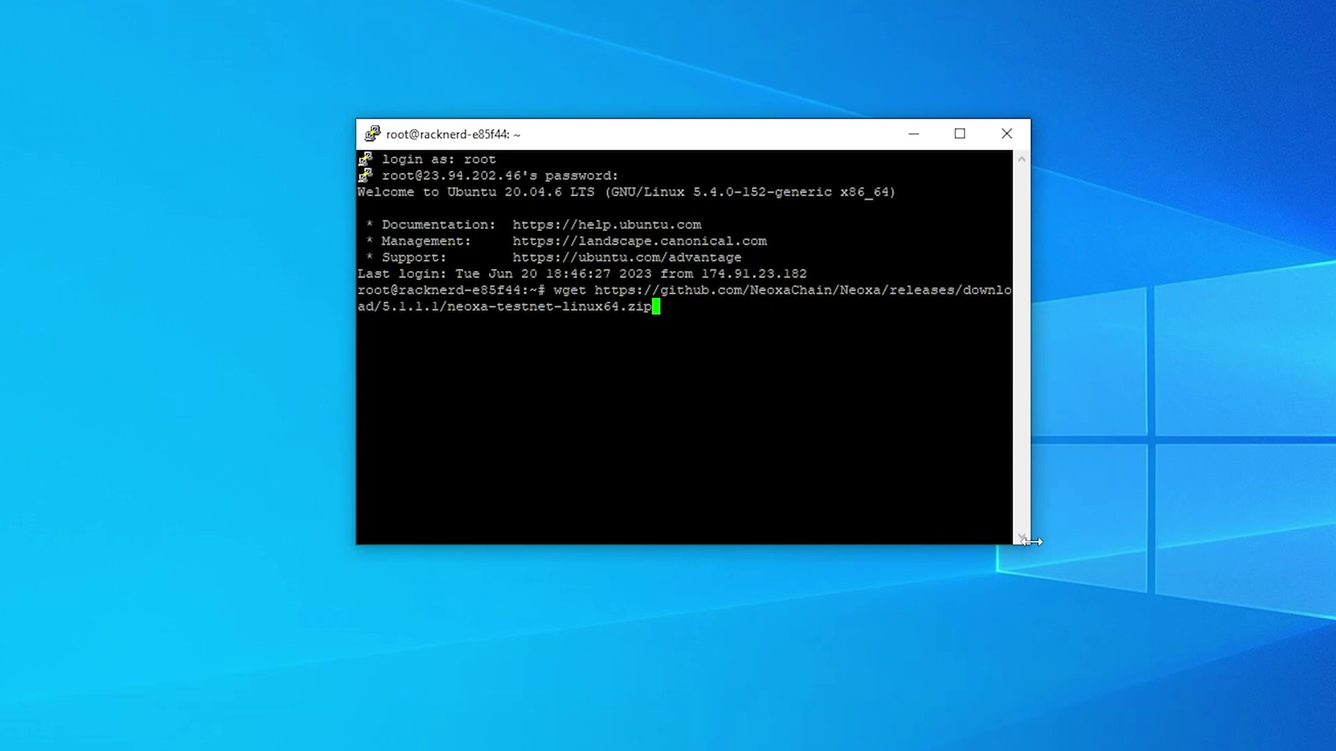
{"action": "left_click_drag", "start_coordinate": [1029, 543], "coordinate": [1307, 545]}
{"action": "left_click_drag", "start_coordinate": [459, 121], "coordinate": [382, 128]}
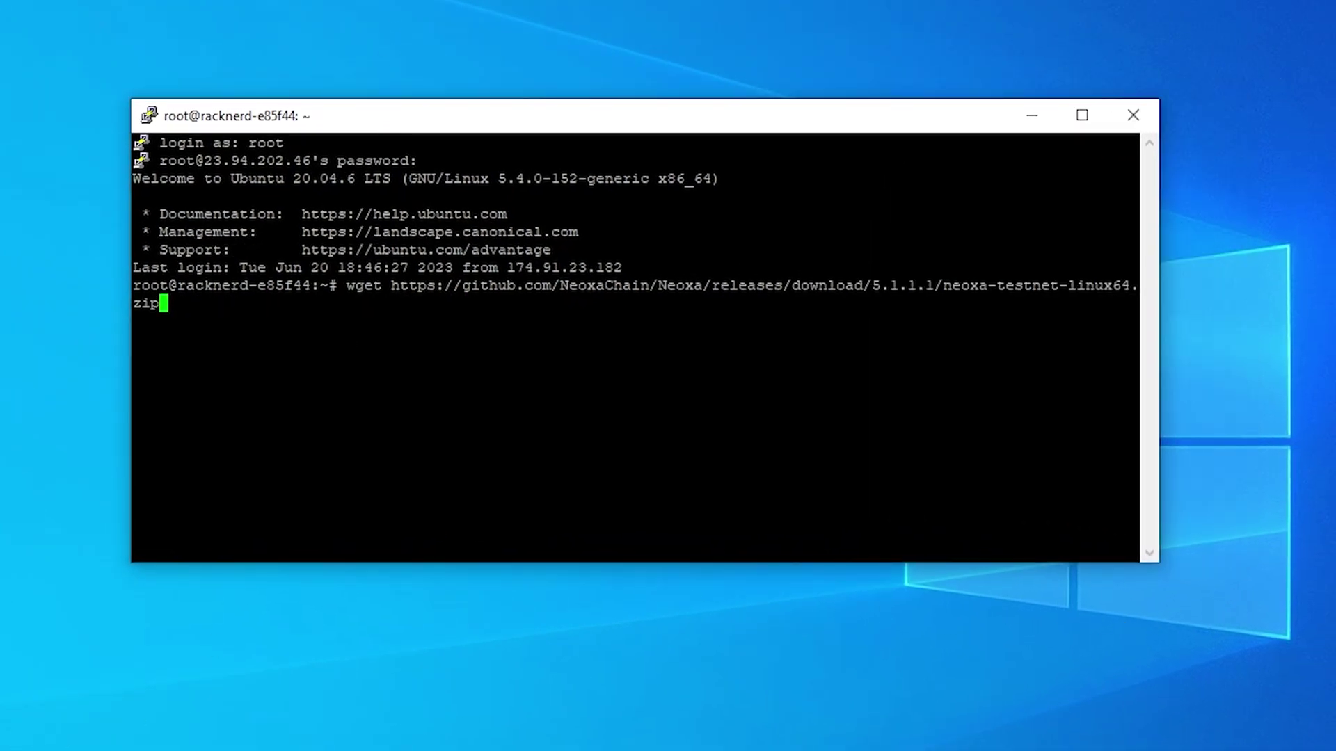
{"action": "key", "text": "Return"}
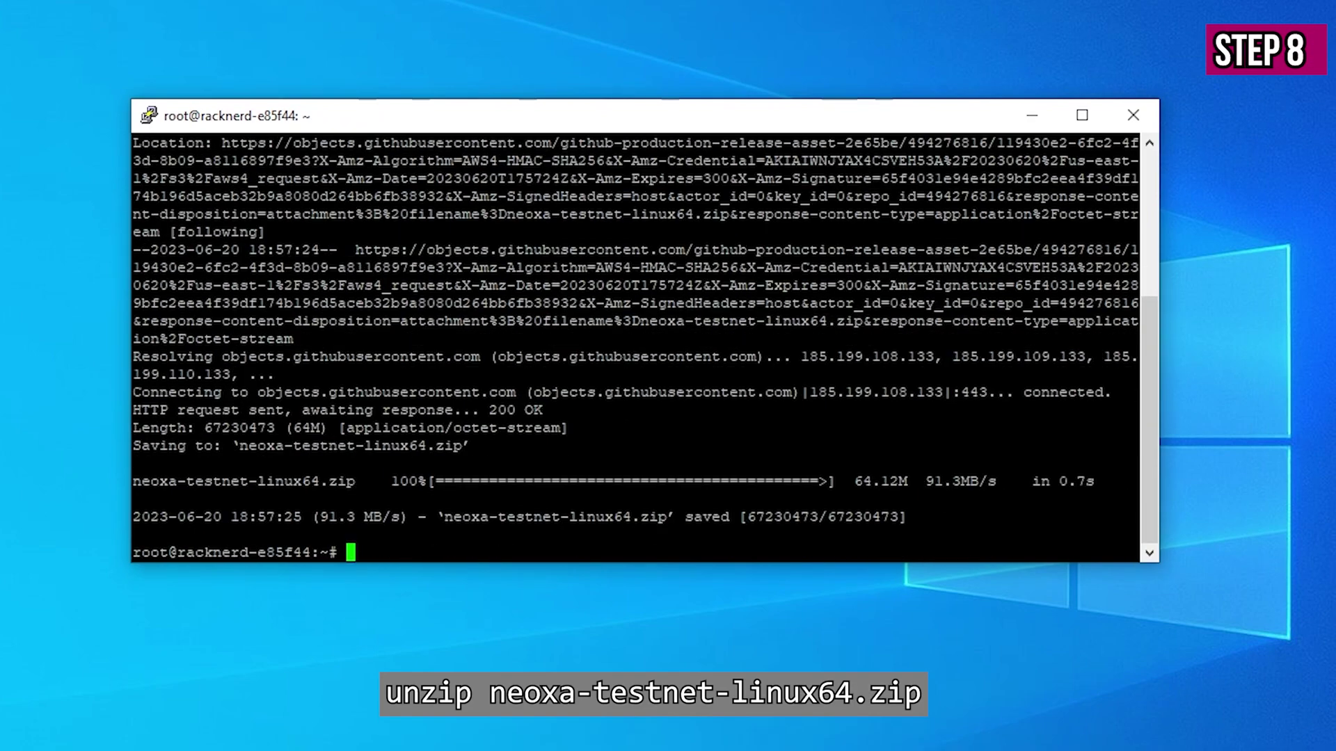
- Unzip neoxa-testnet-linux64.zip and make neoxad and neoxa-cli executable with chmod +x
{"action": "right_click", "coordinate": [470, 520]}
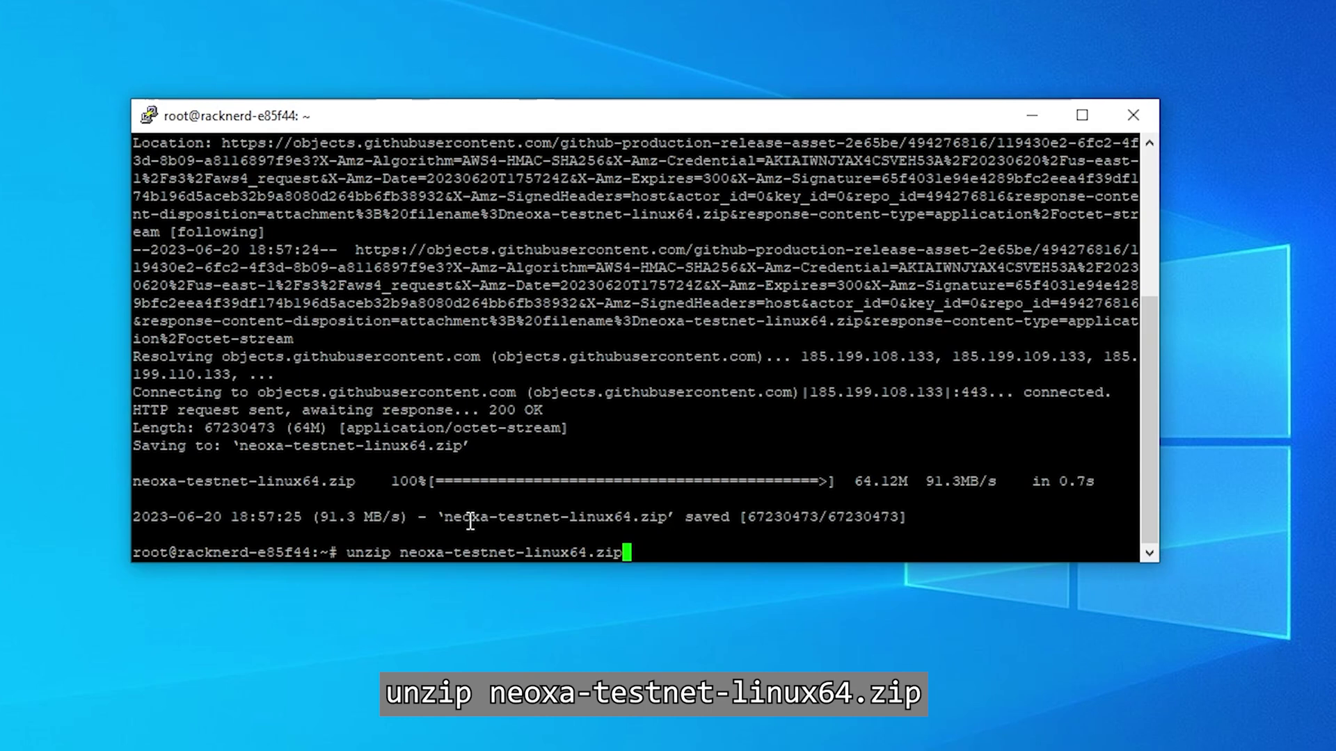
{"action": "key", "text": "Return"}
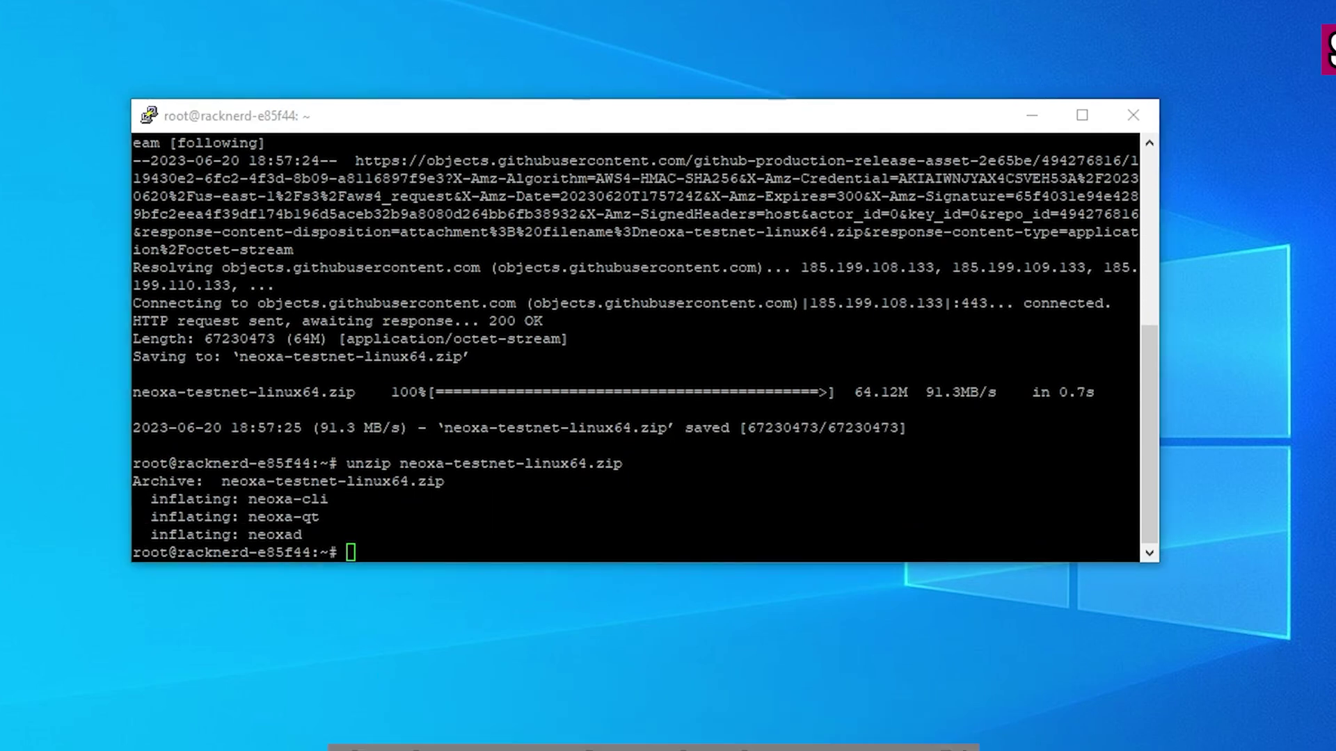
{"action": "right_click", "coordinate": [804, 487]}
{"action": "key", "text": "Return"}
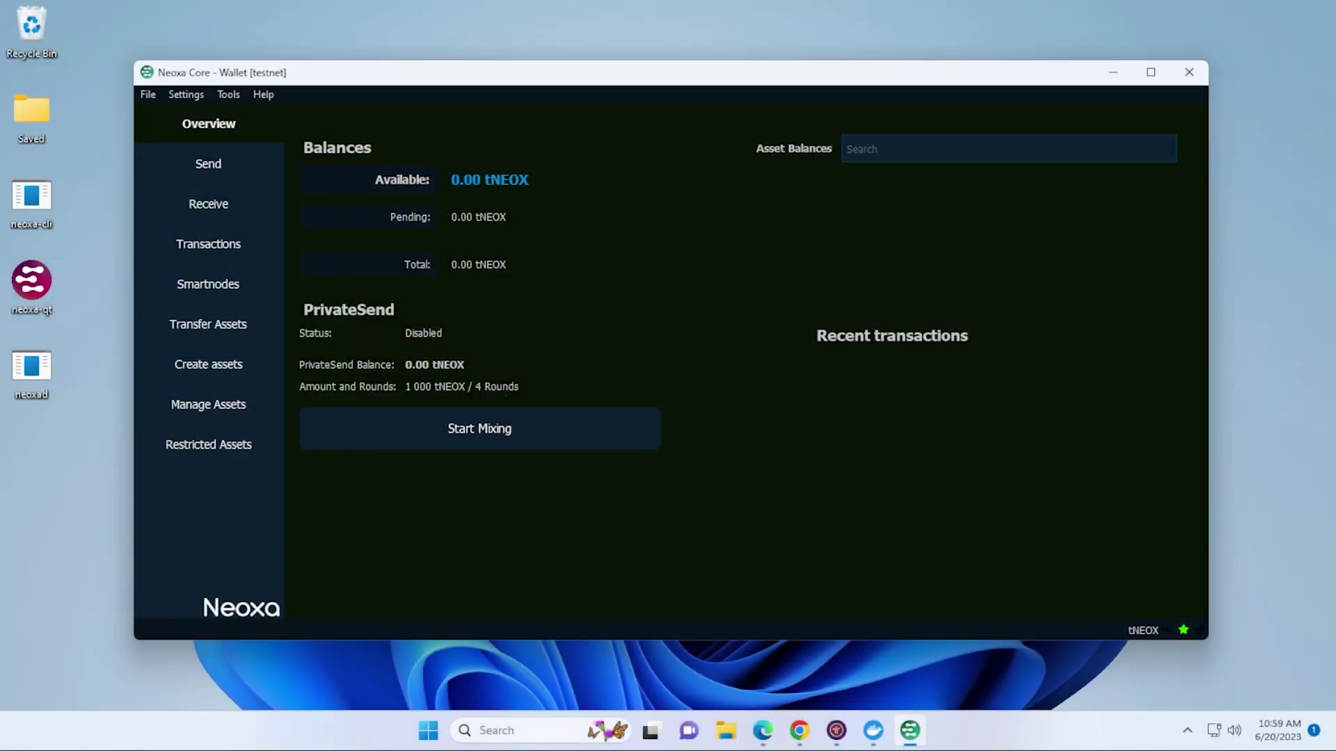
- Run getnewaddress in the Tools > Information console, then close the tools window
{"action": "left_click", "coordinate": [229, 96]}
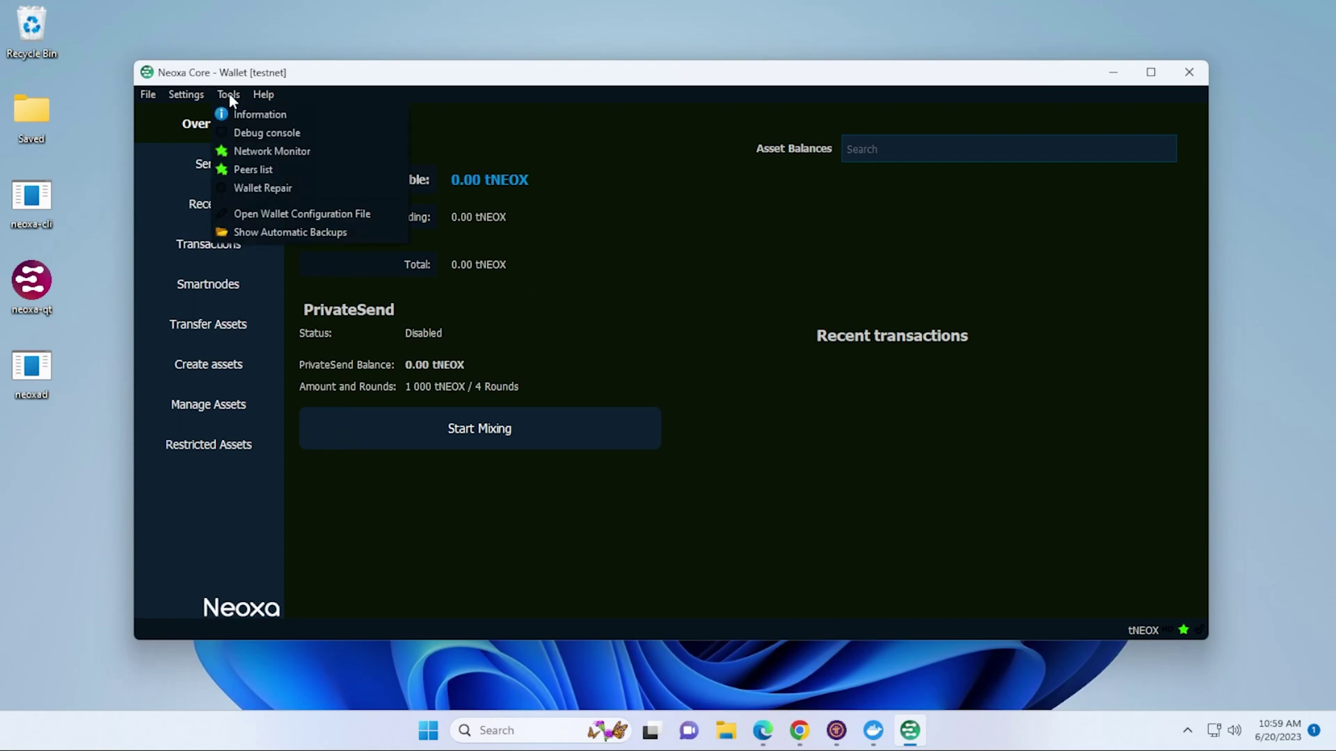
{"action": "left_click", "coordinate": [259, 117]}
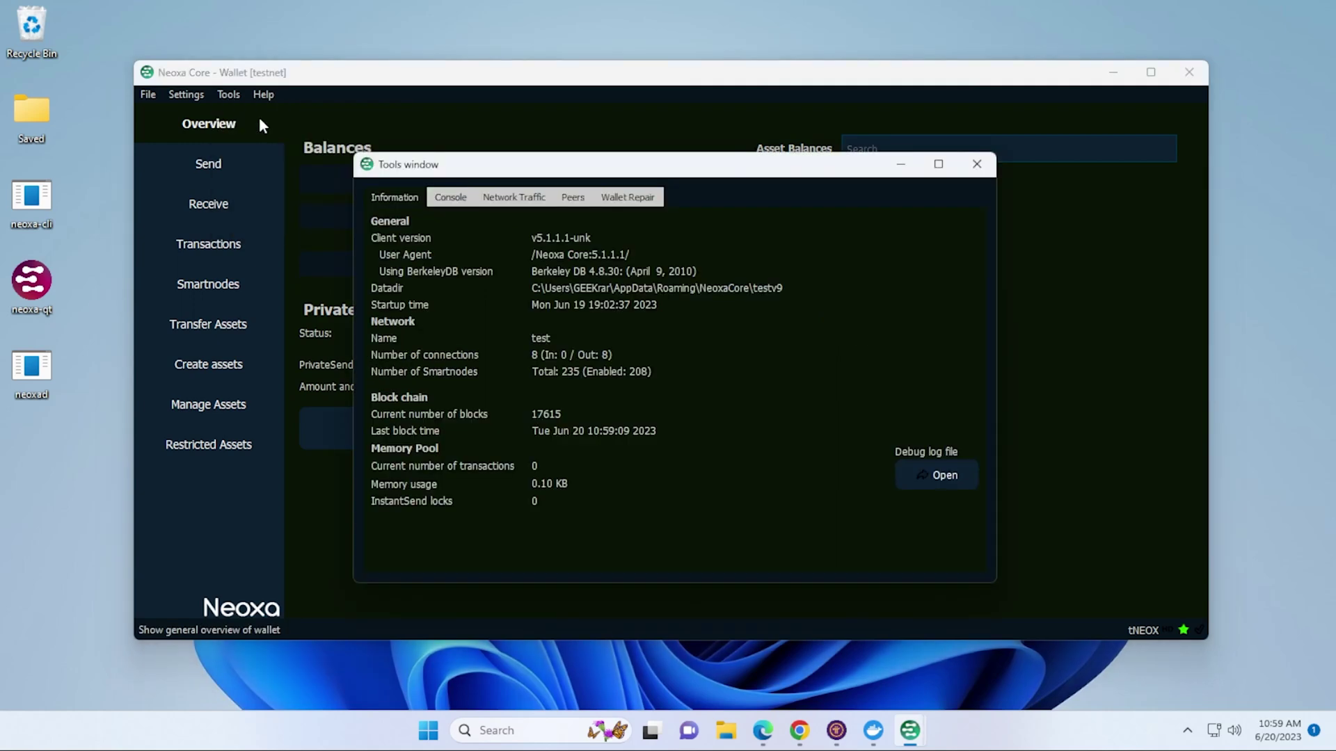
{"action": "left_click", "coordinate": [452, 199]}
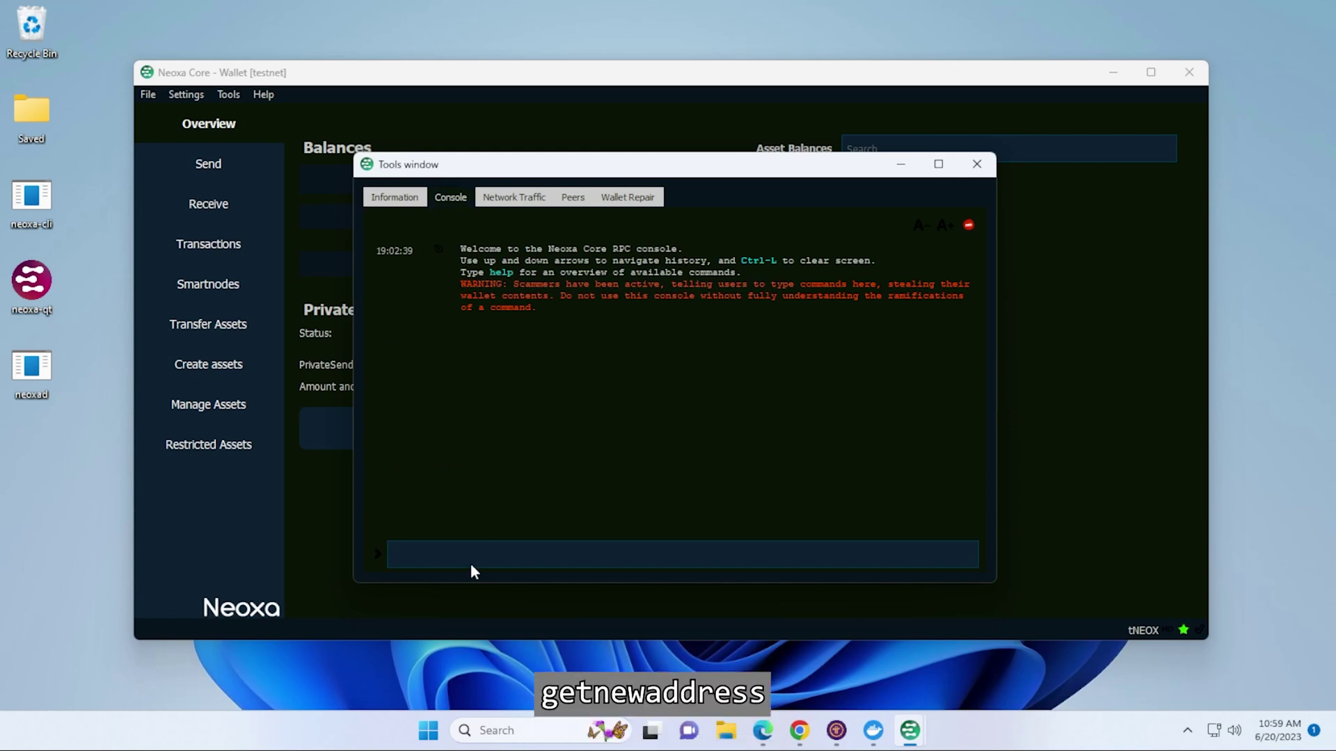
{"action": "type", "text": "getne"}
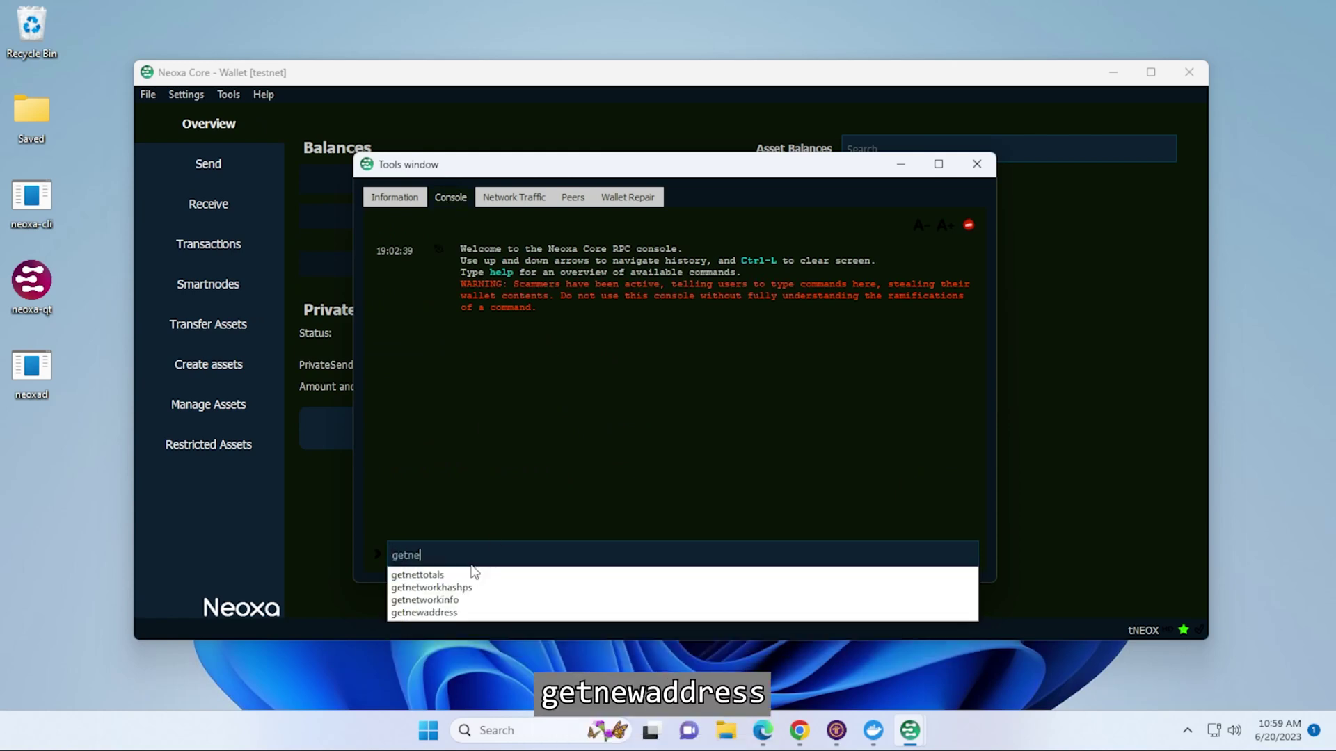
{"action": "type", "text": "w"}
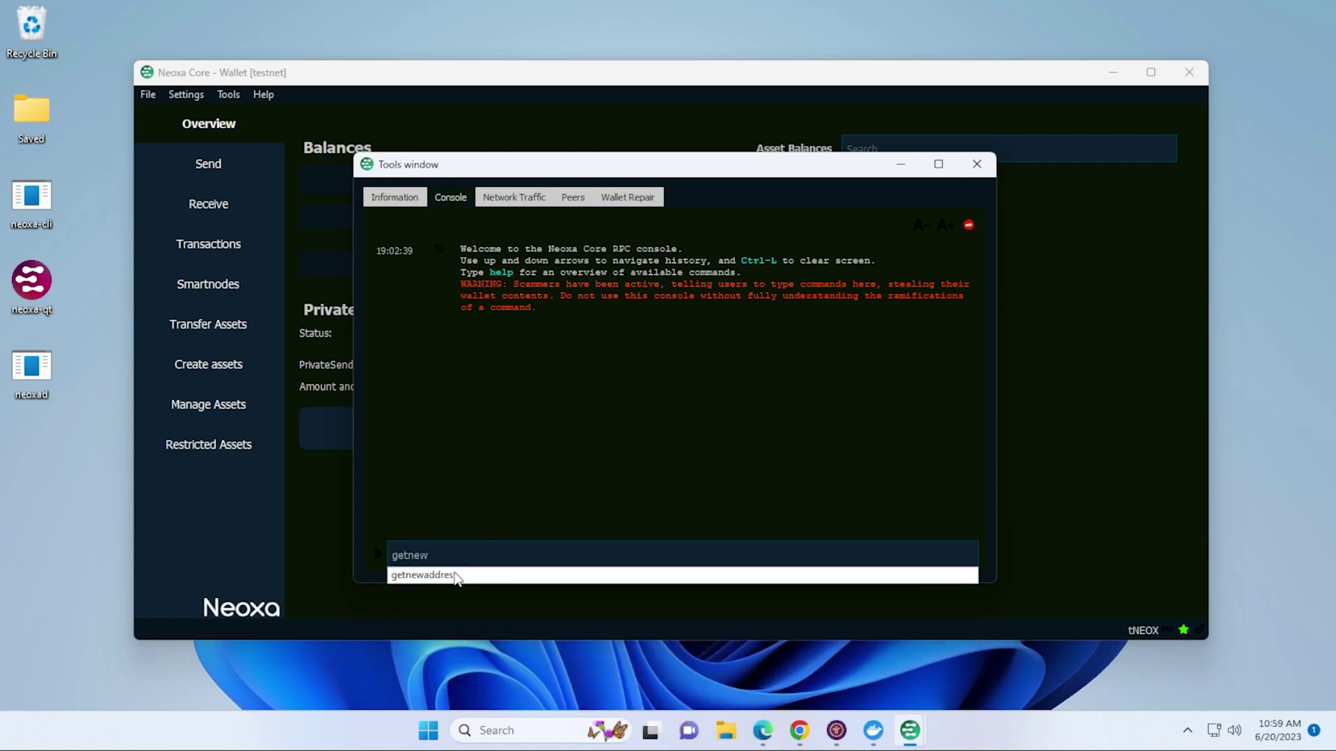
{"action": "left_click", "coordinate": [453, 573]}
{"action": "key", "text": "Return"}
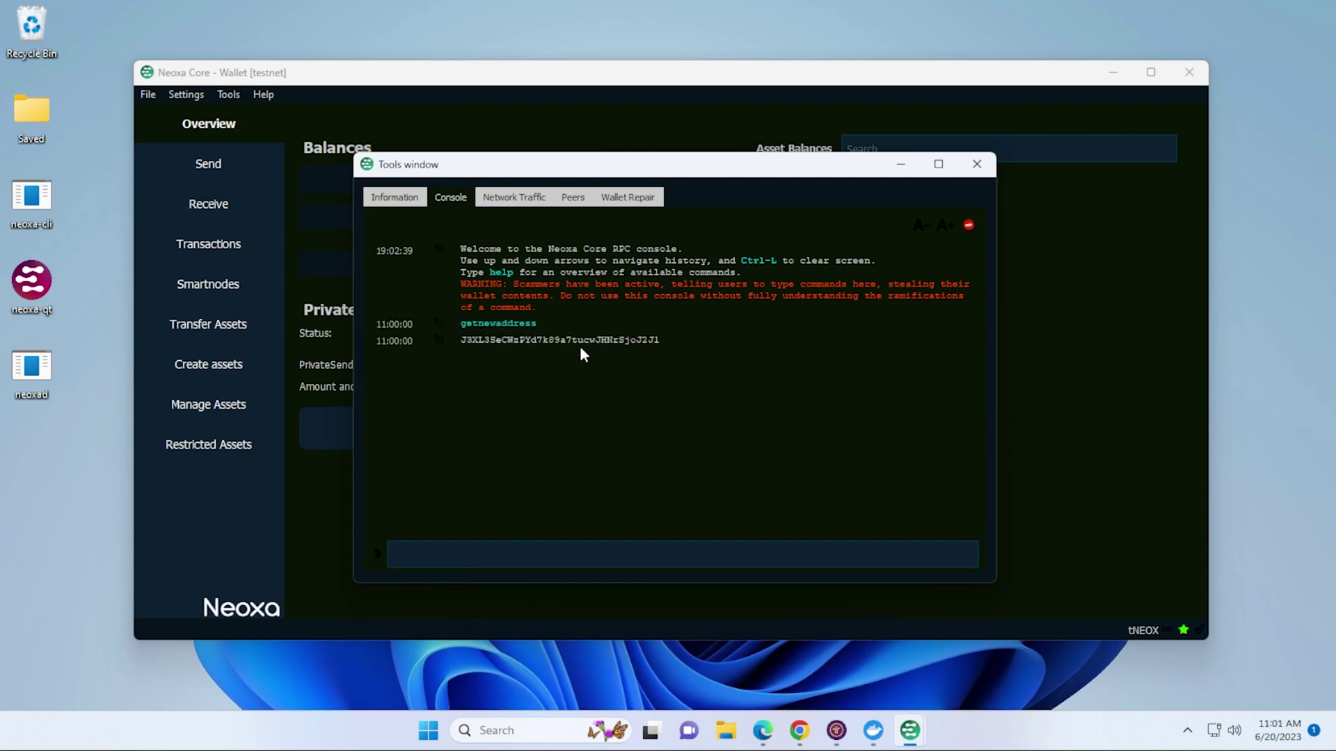
{"action": "left_click", "coordinate": [977, 165]}
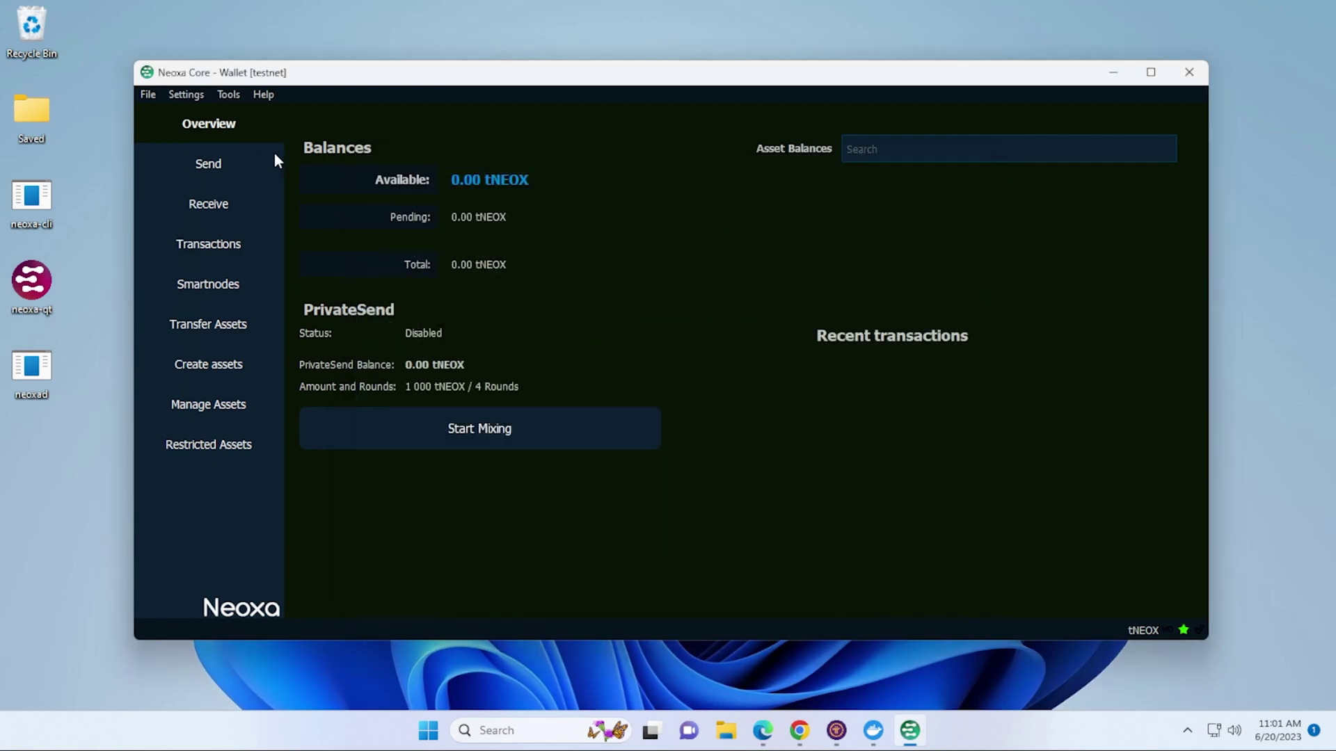
- Send 60000 tNEOX to the new wallet address and confirm the transaction
{"action": "left_click", "coordinate": [220, 160]}
{"action": "type", "text": "J3XL3SeCWzPYd7k89a7tucwJHNrSjoJ2J1"}
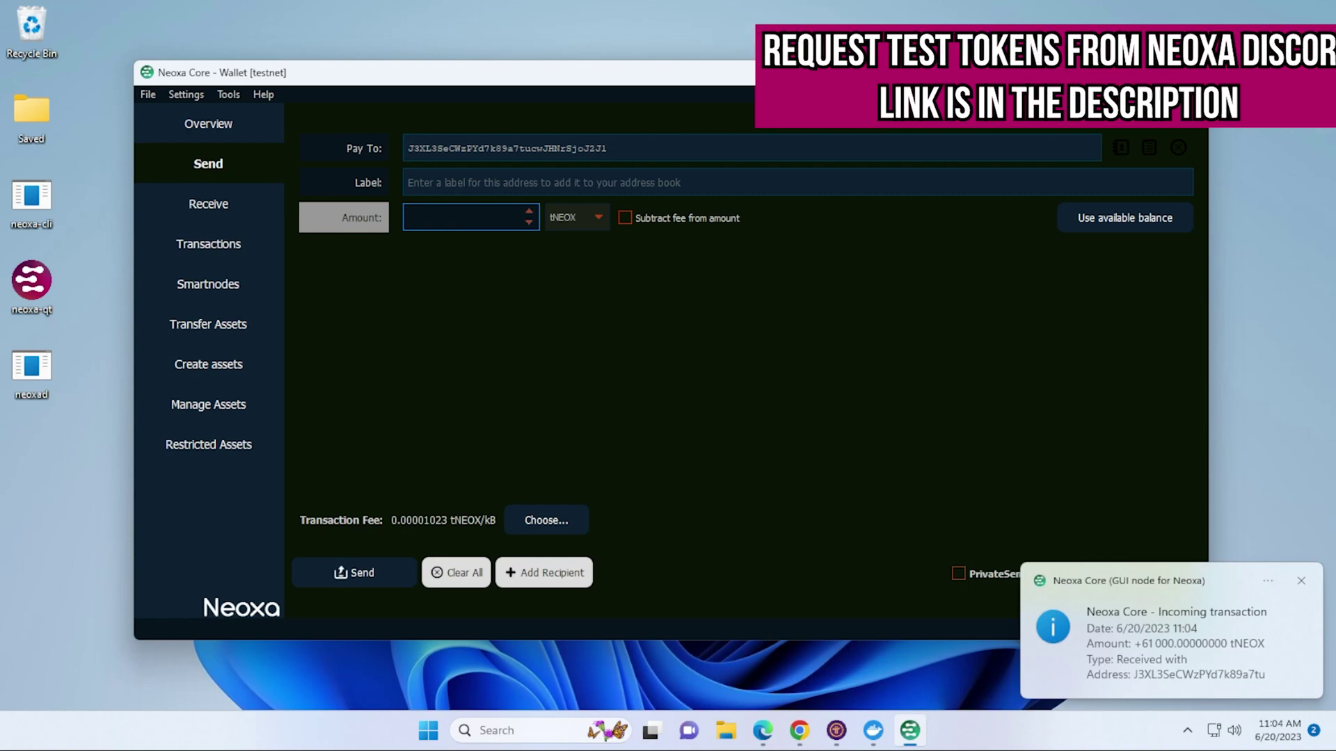
{"action": "left_click", "coordinate": [214, 127]}
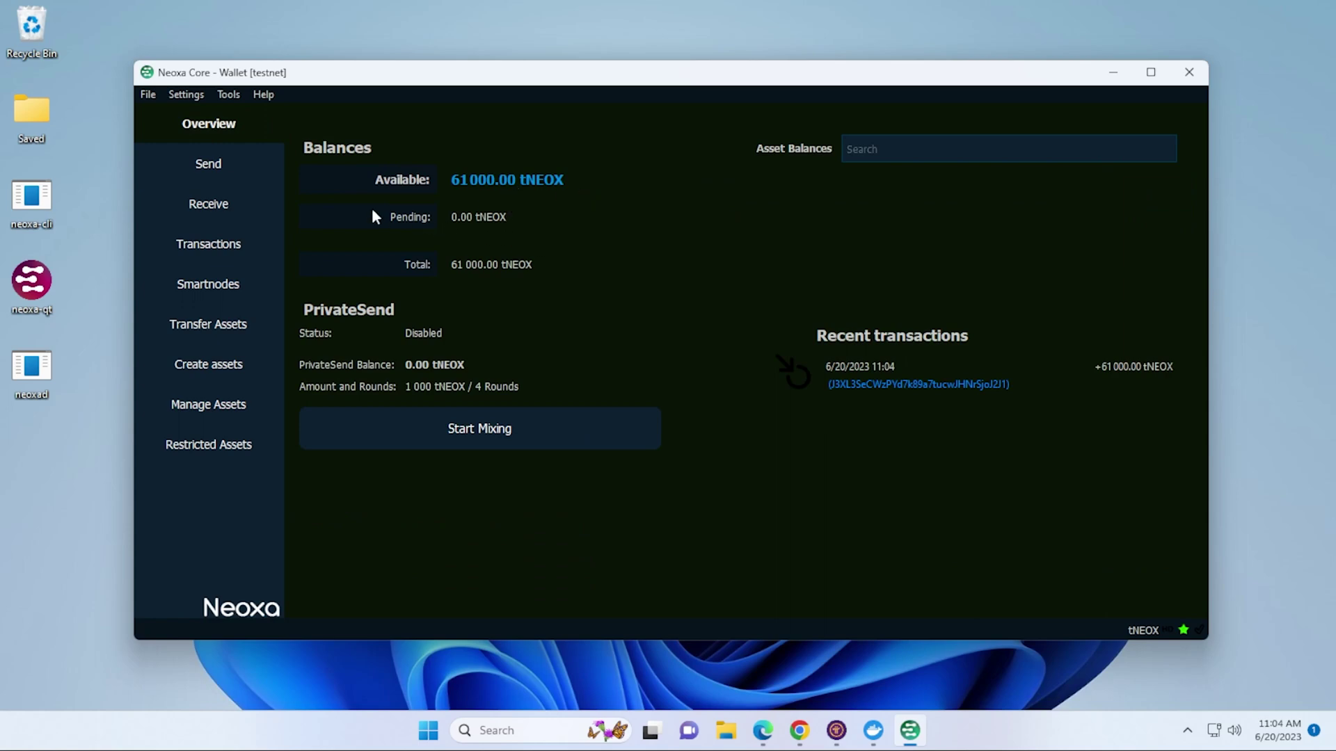
{"action": "left_click", "coordinate": [227, 173]}
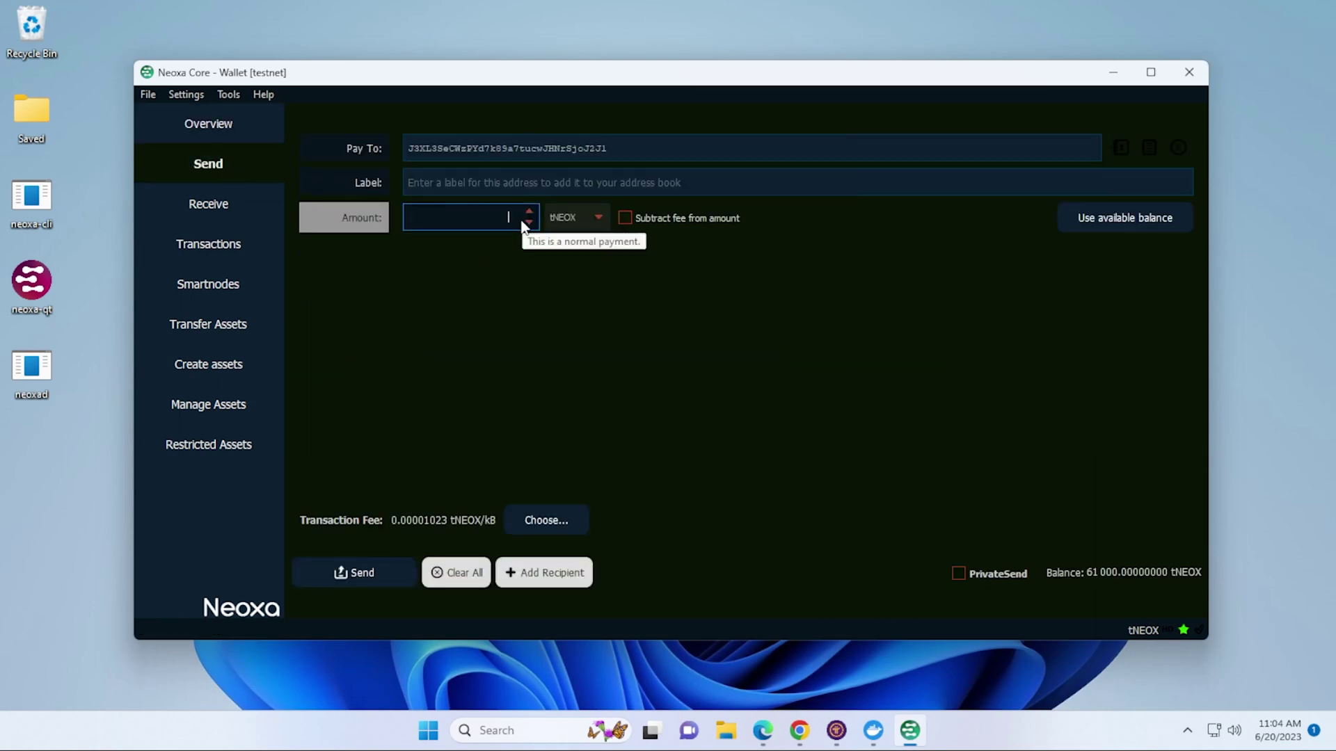
{"action": "type", "text": "60000"}
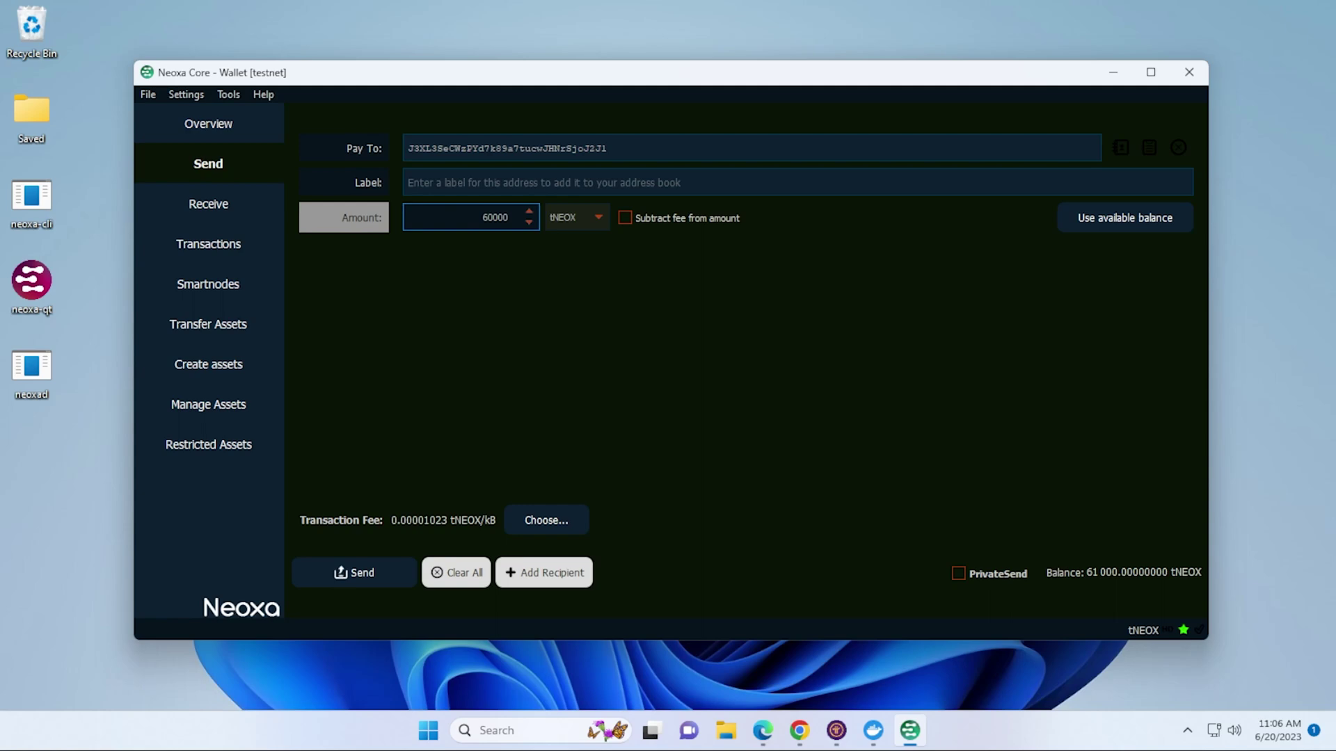
{"action": "left_click", "coordinate": [325, 565]}
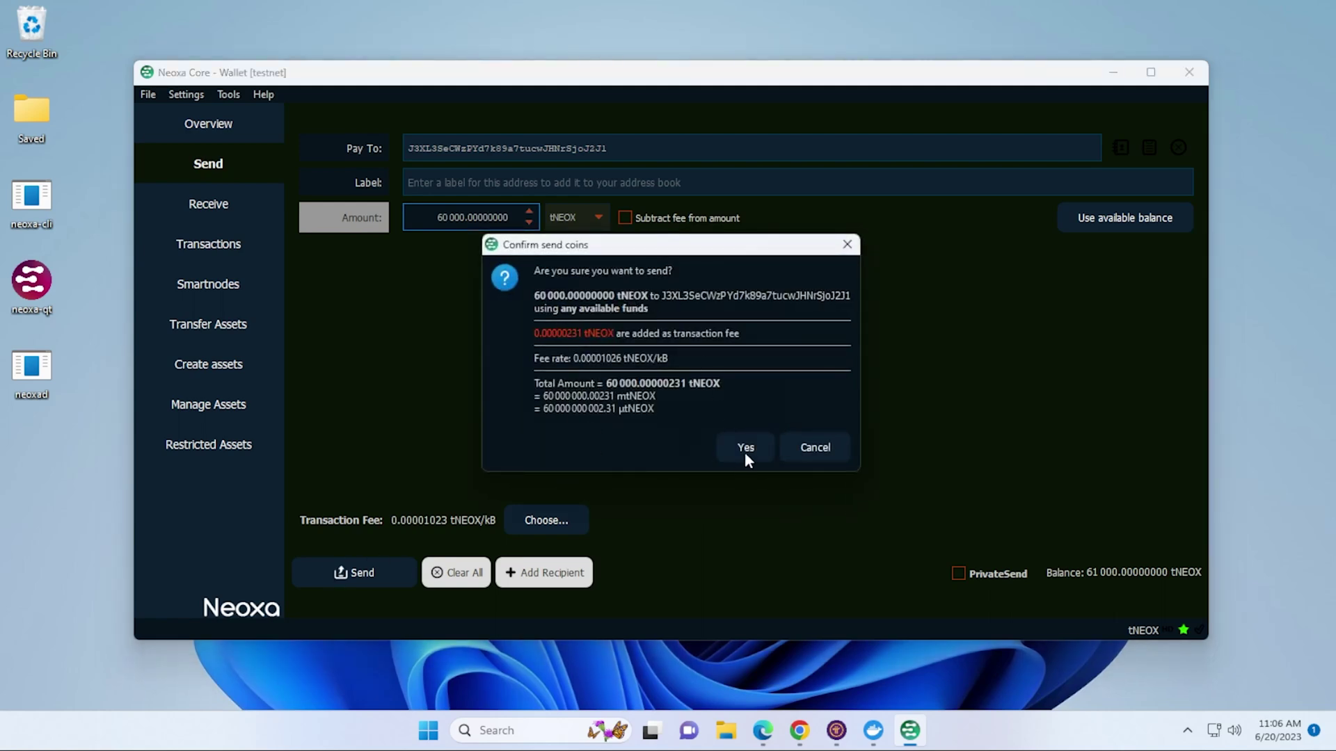
{"action": "left_click", "coordinate": [745, 449]}
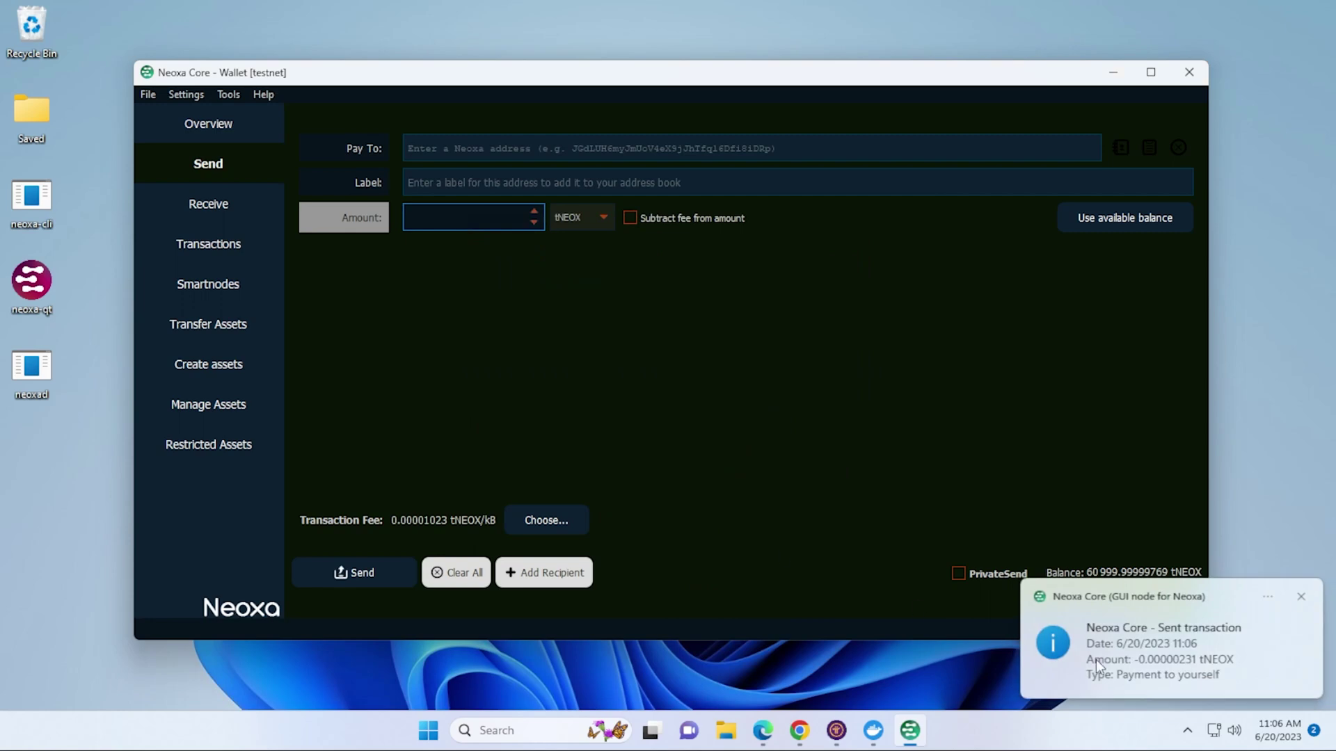
- Select the Payment to yourself row in the transaction history, then bring up Notepad
{"action": "left_click", "coordinate": [1119, 662]}
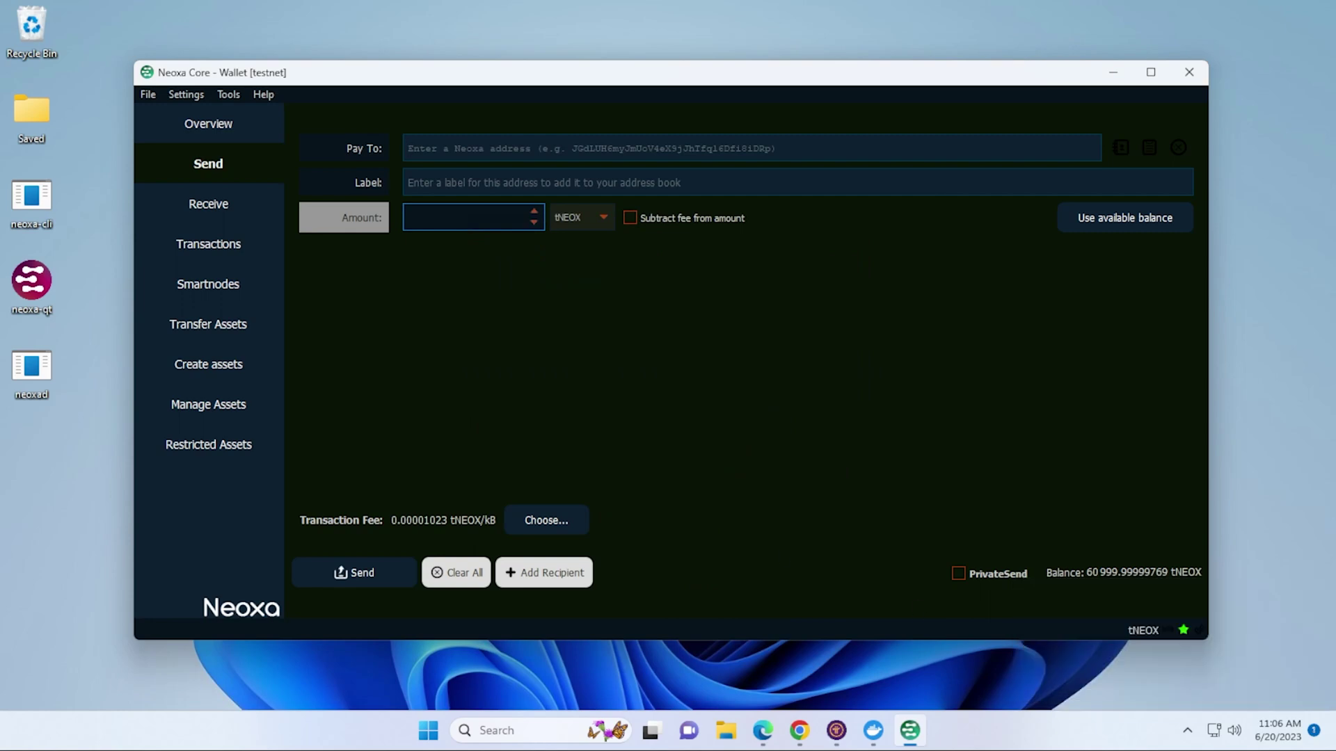
{"action": "left_click", "coordinate": [231, 253]}
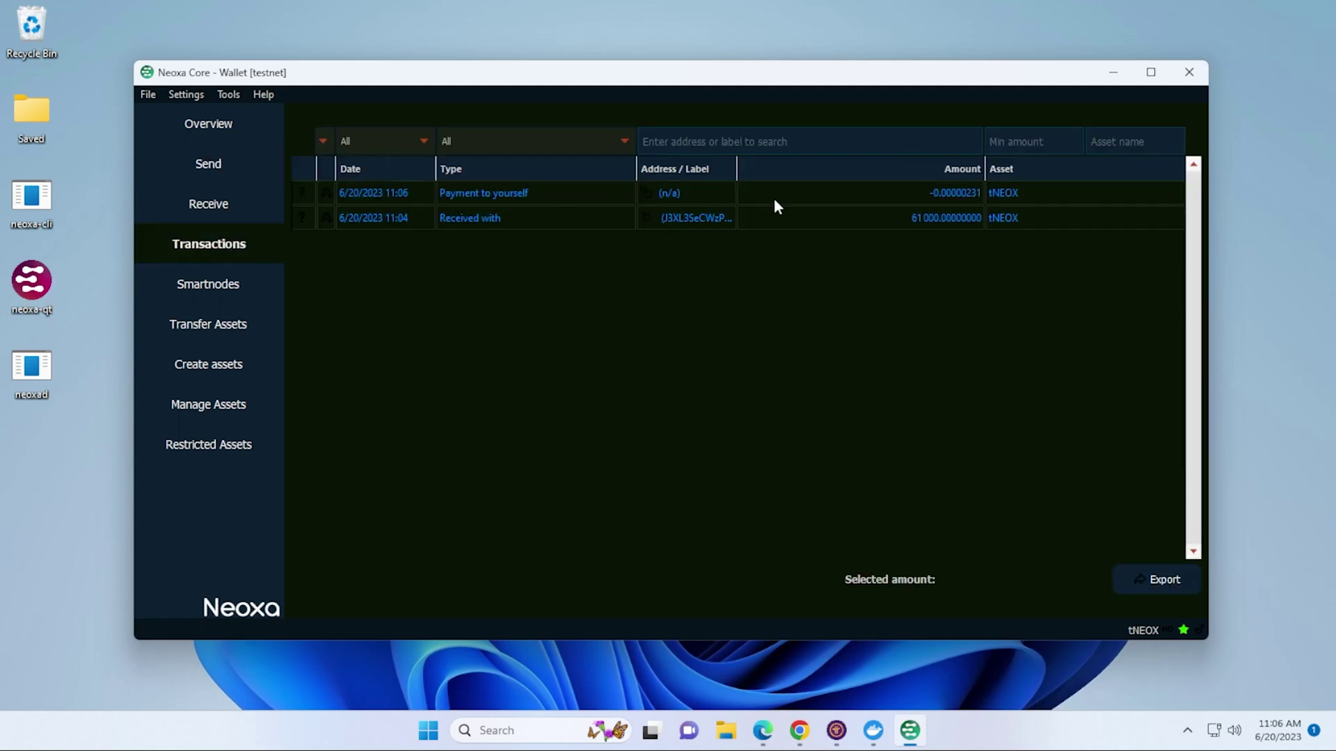
{"action": "left_click", "coordinate": [470, 192]}
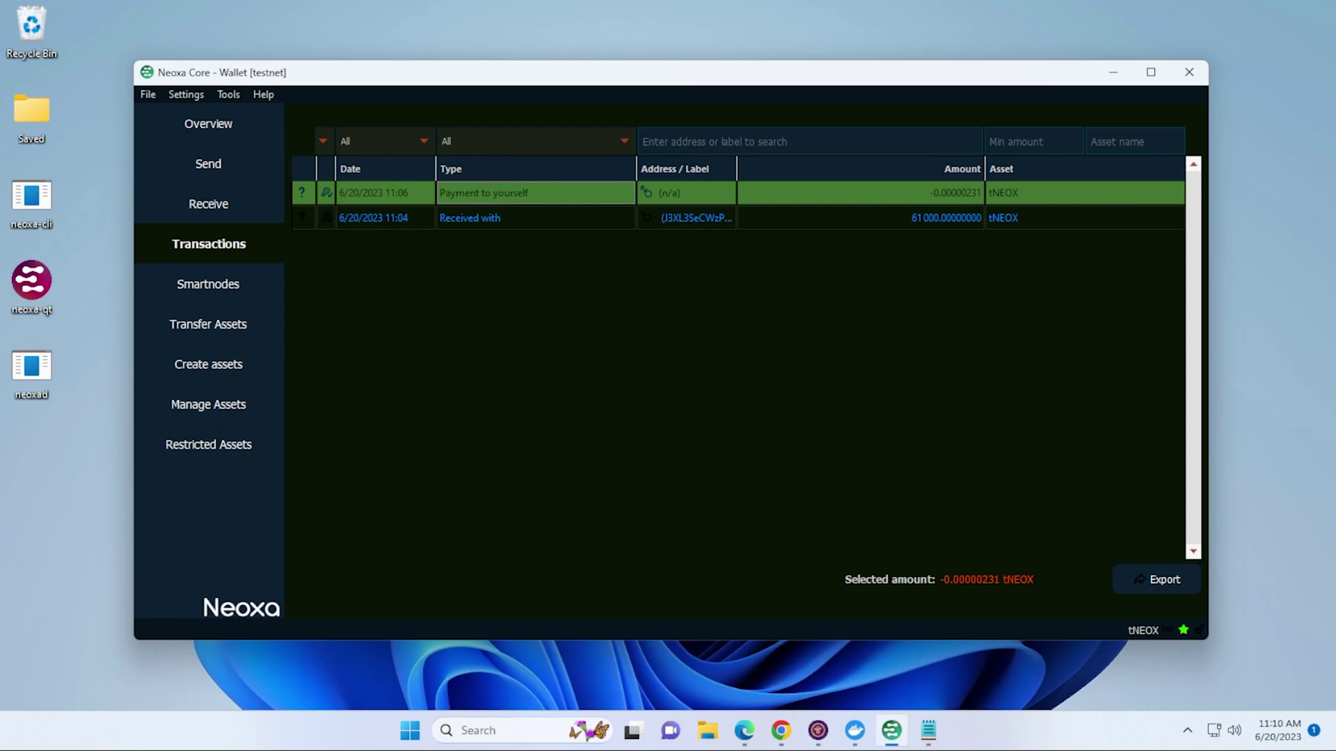
{"action": "left_click", "coordinate": [928, 730]}
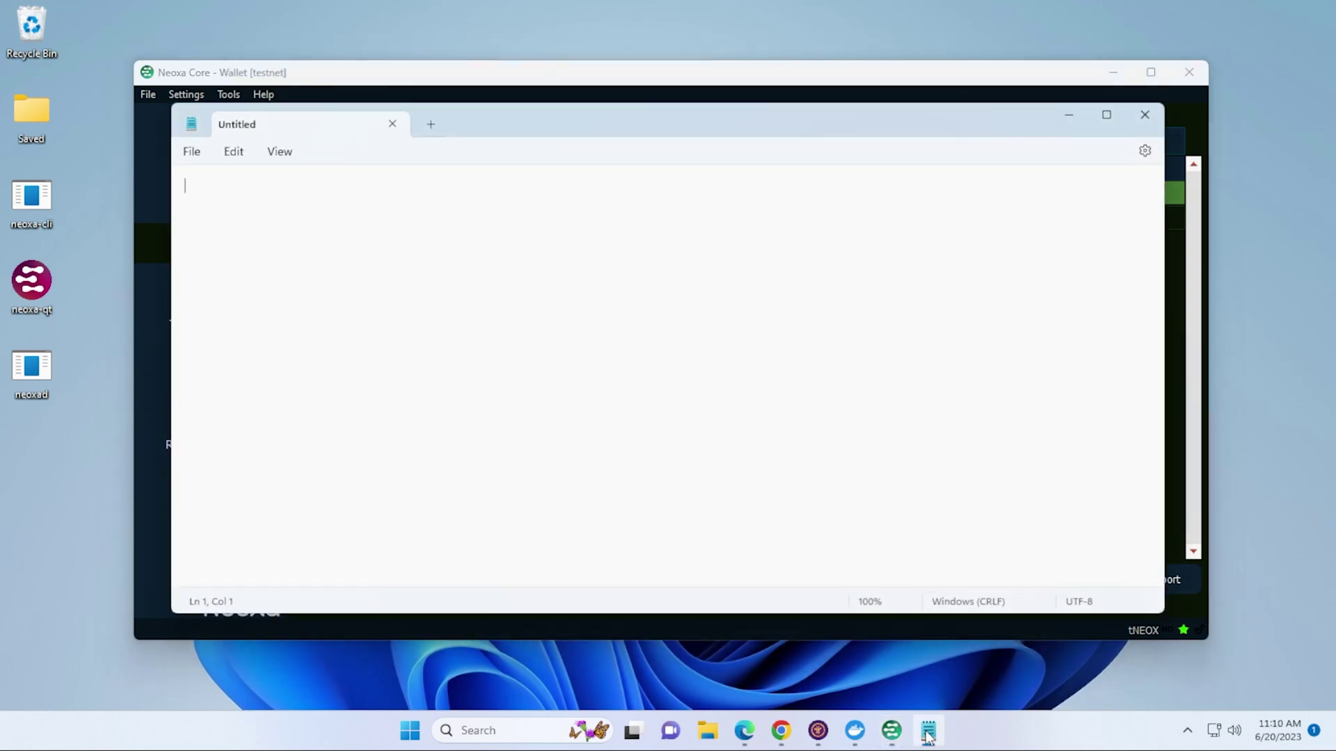
- Paste the protx quick_setup command template into Notepad and select its Transaction ID placeholder
{"action": "right_click", "coordinate": [346, 247]}
{"action": "left_click", "coordinate": [400, 361]}
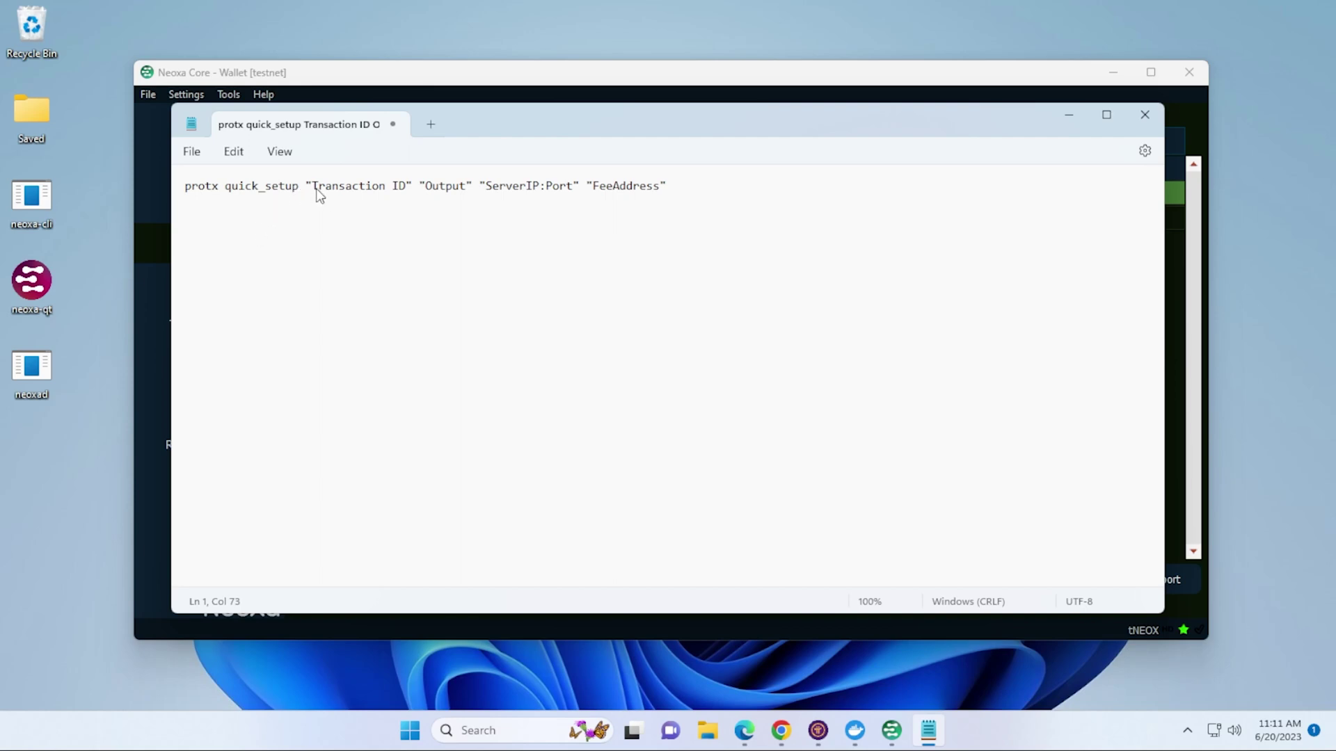
{"action": "left_click_drag", "start_coordinate": [316, 187], "coordinate": [406, 186]}
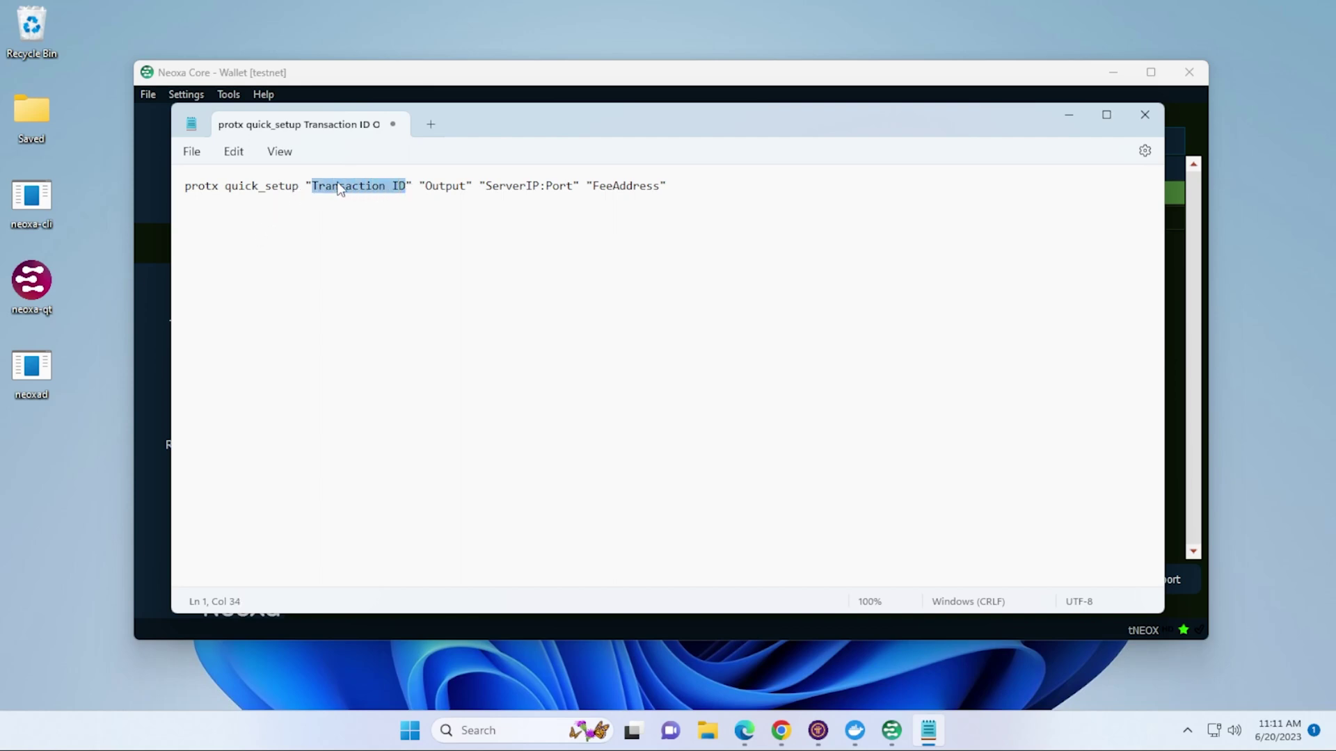
- Copy the self-payment's transaction ID from the wallet and paste it over the placeholder
{"action": "left_click", "coordinate": [299, 75]}
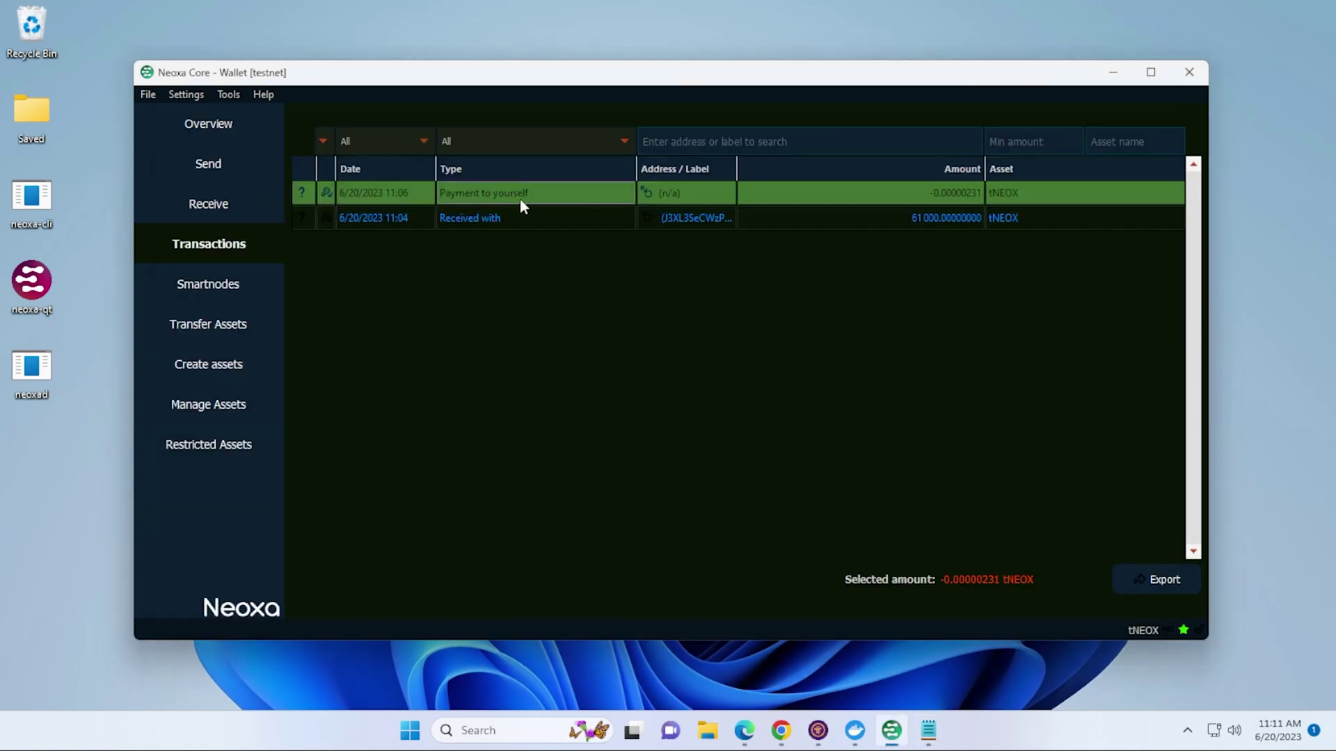
{"action": "right_click", "coordinate": [552, 202]}
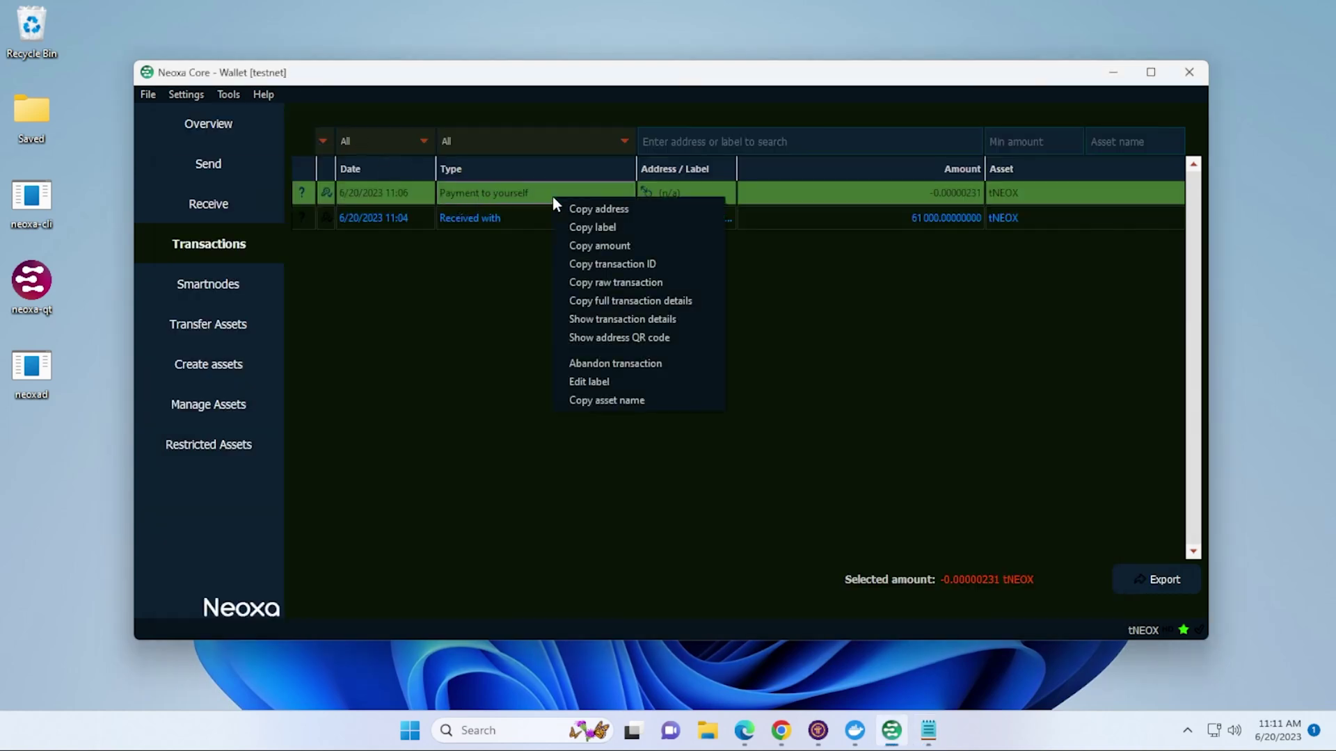
{"action": "left_click", "coordinate": [599, 269]}
{"action": "left_click", "coordinate": [927, 730]}
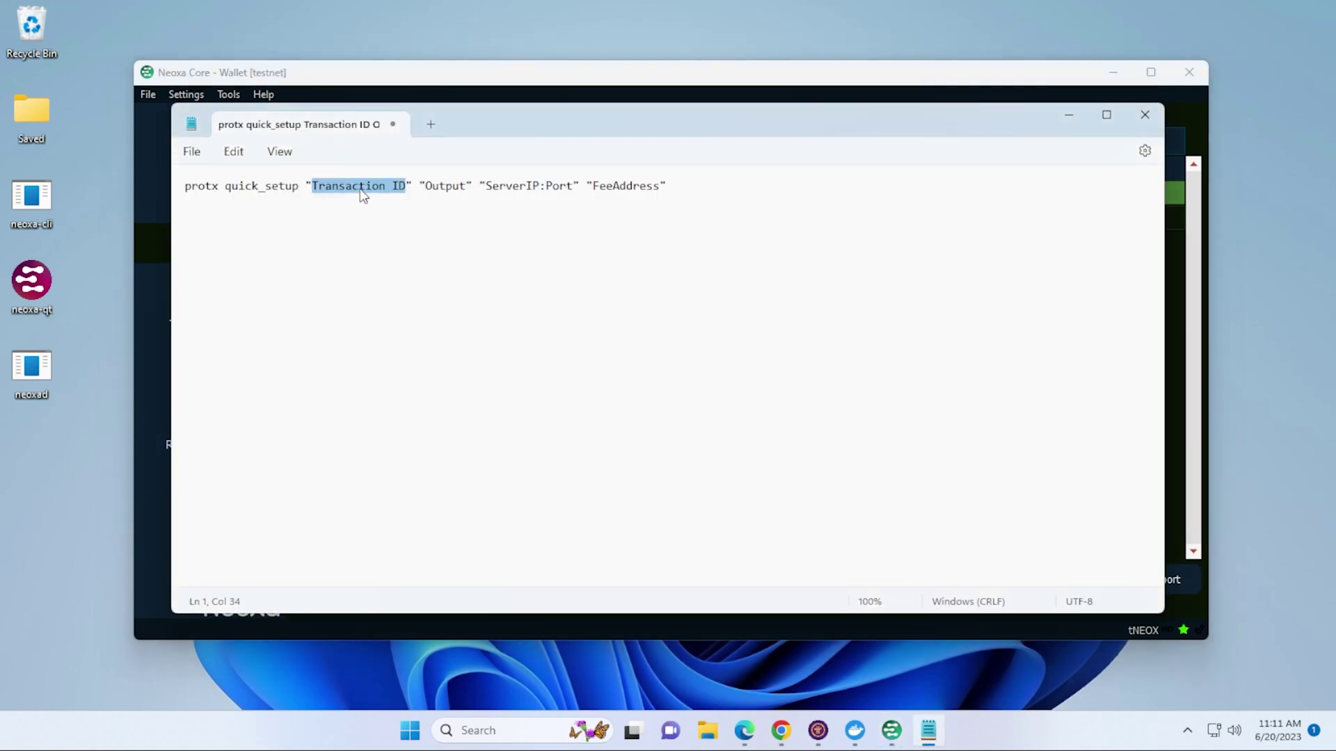
{"action": "right_click", "coordinate": [361, 197]}
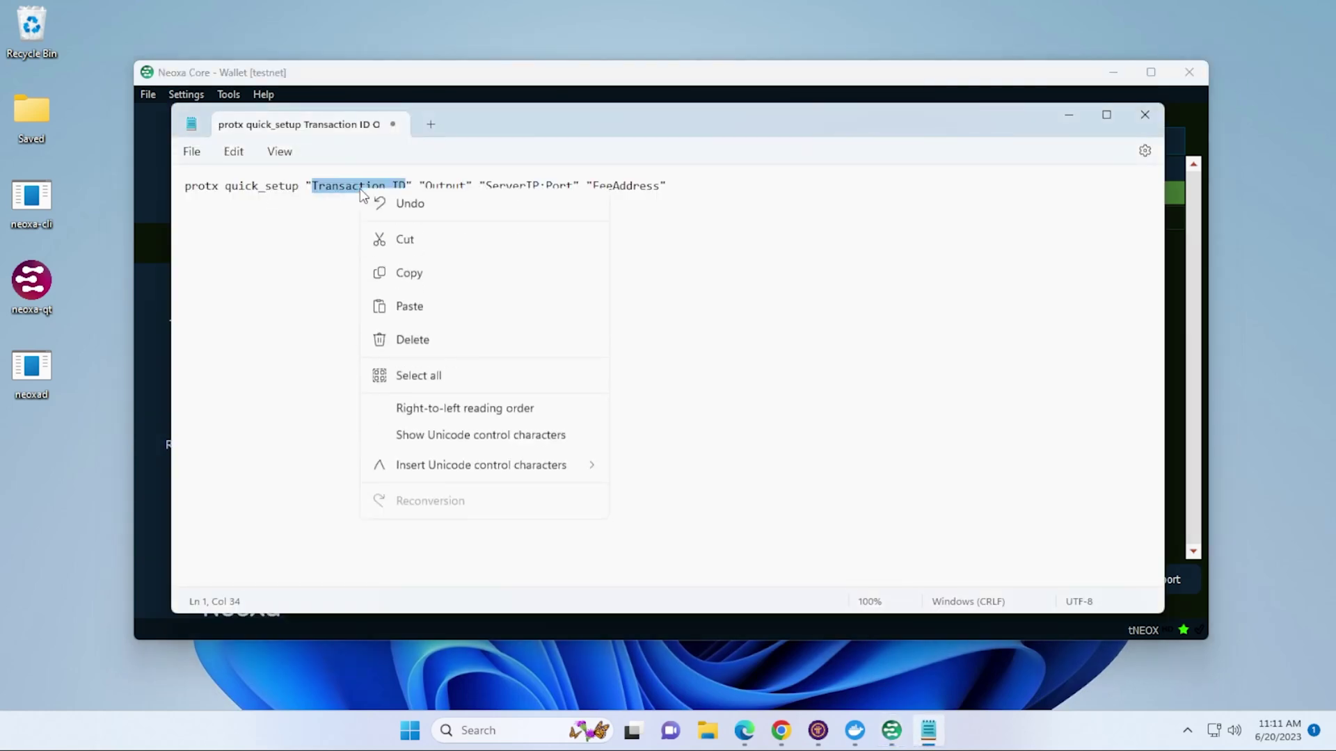
{"action": "left_click", "coordinate": [427, 322]}
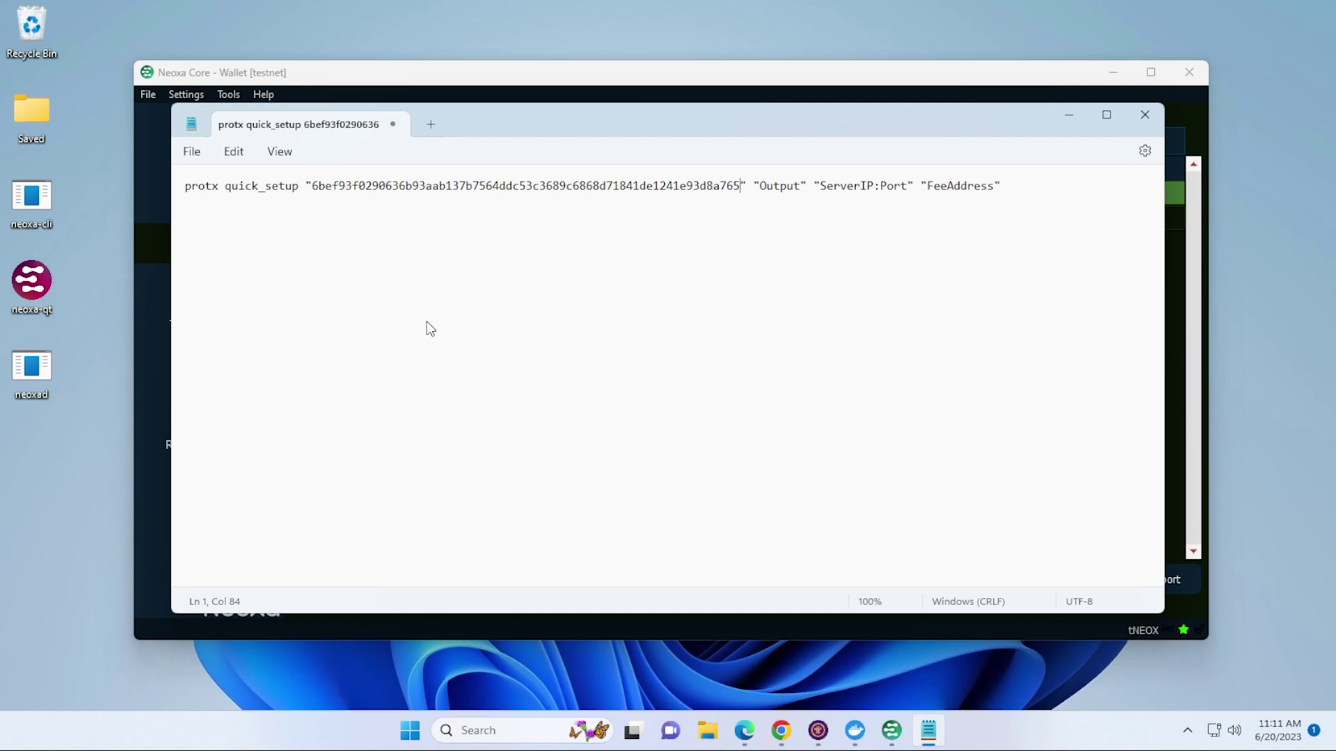
{"action": "left_click", "coordinate": [158, 174]}
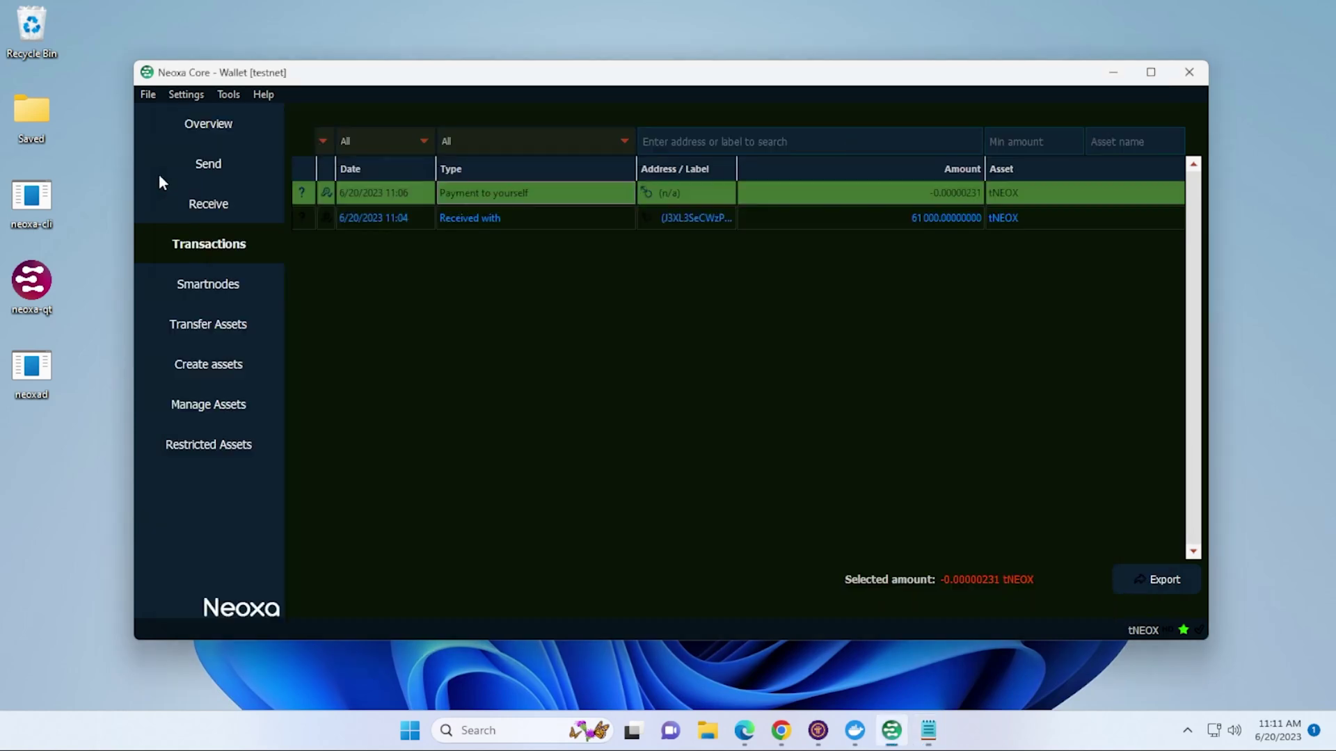
- Run 'smartnode outputs' in the RPC console to get the transaction ID with output 1
{"action": "left_click", "coordinate": [229, 95]}
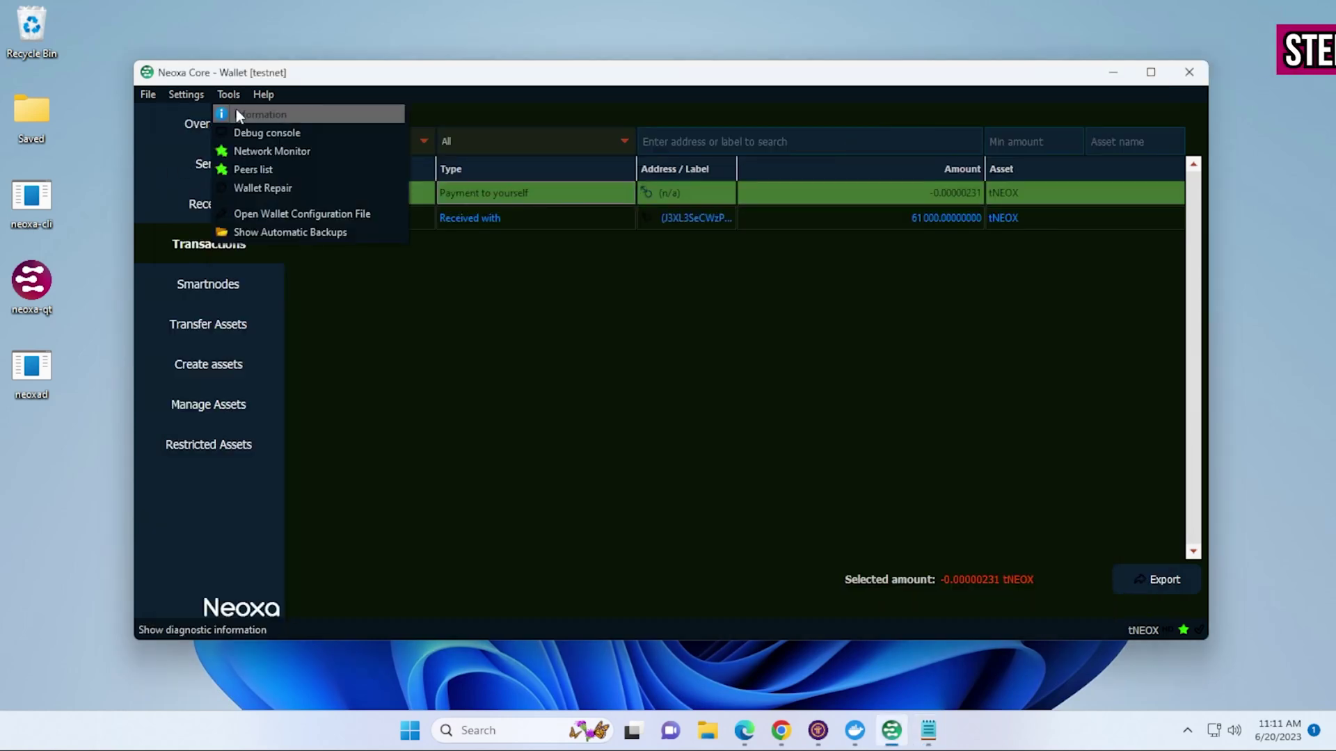
{"action": "left_click", "coordinate": [237, 113]}
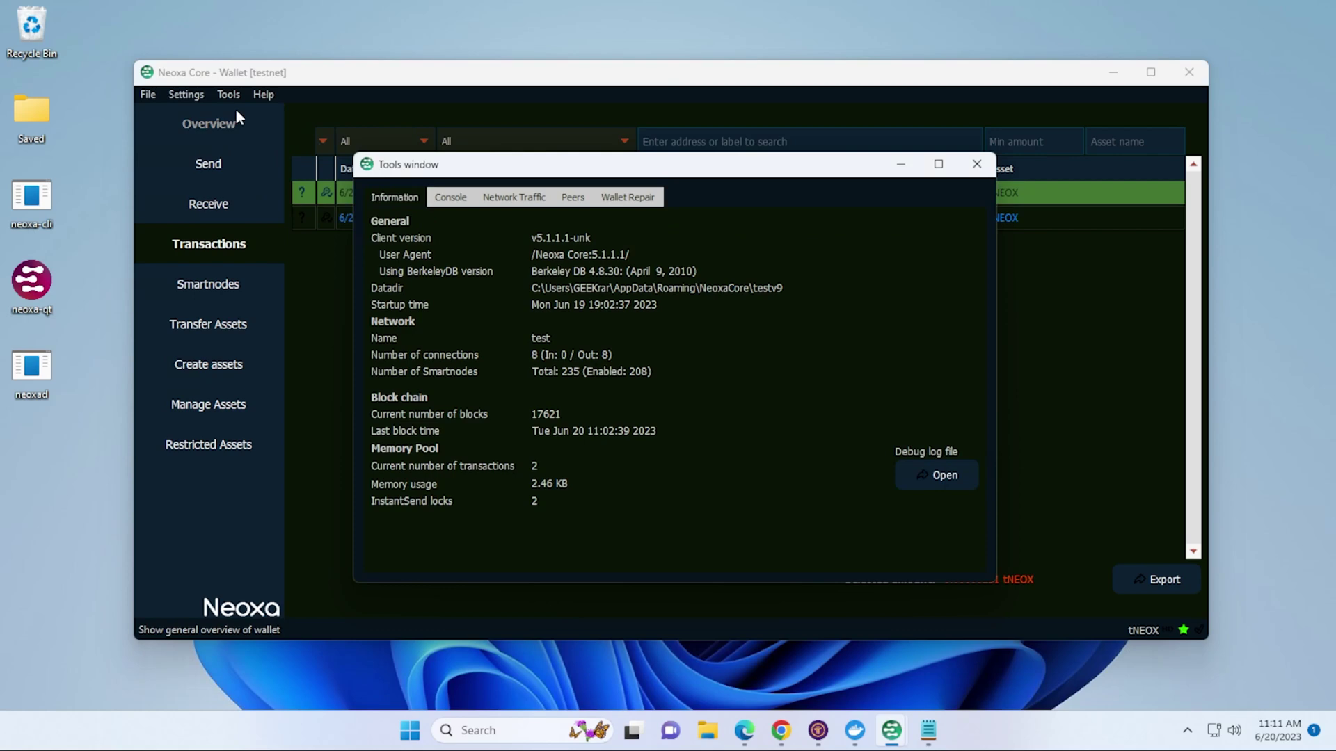
{"action": "left_click", "coordinate": [449, 198]}
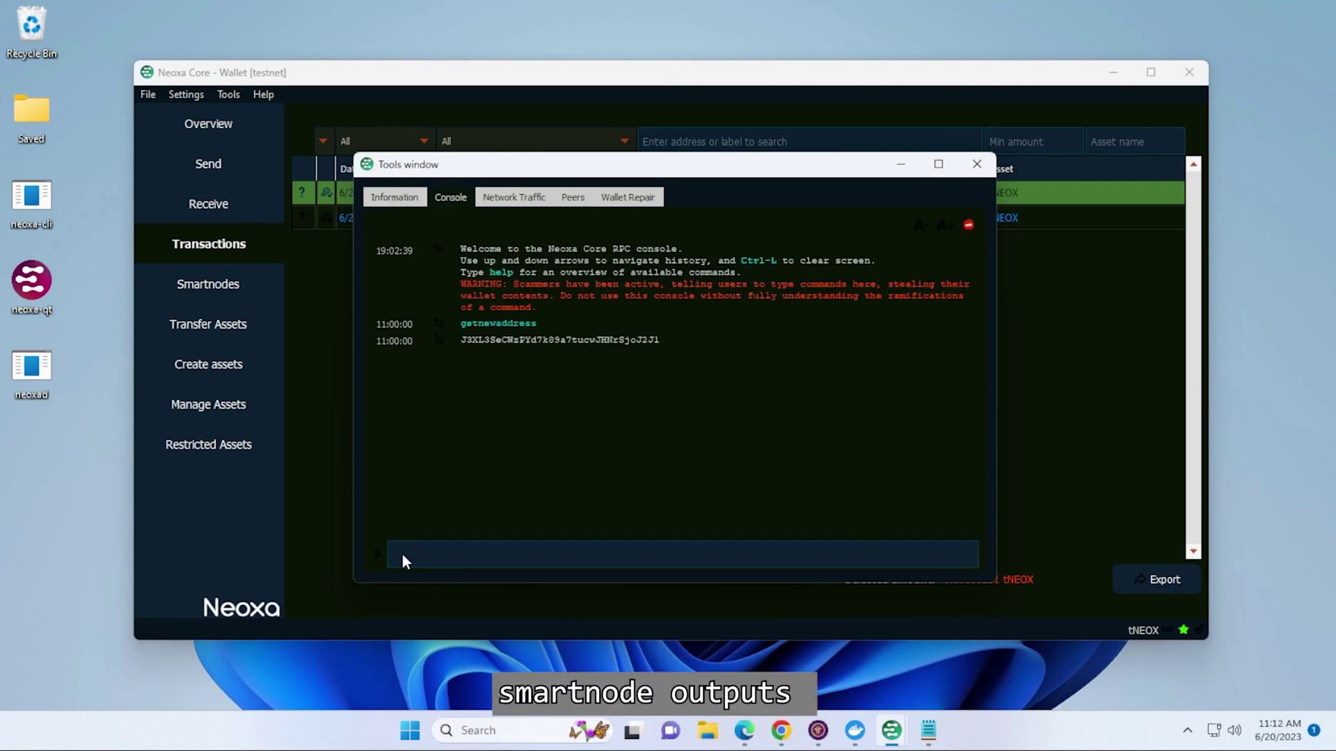
{"action": "type", "text": "smartnode outputs"}
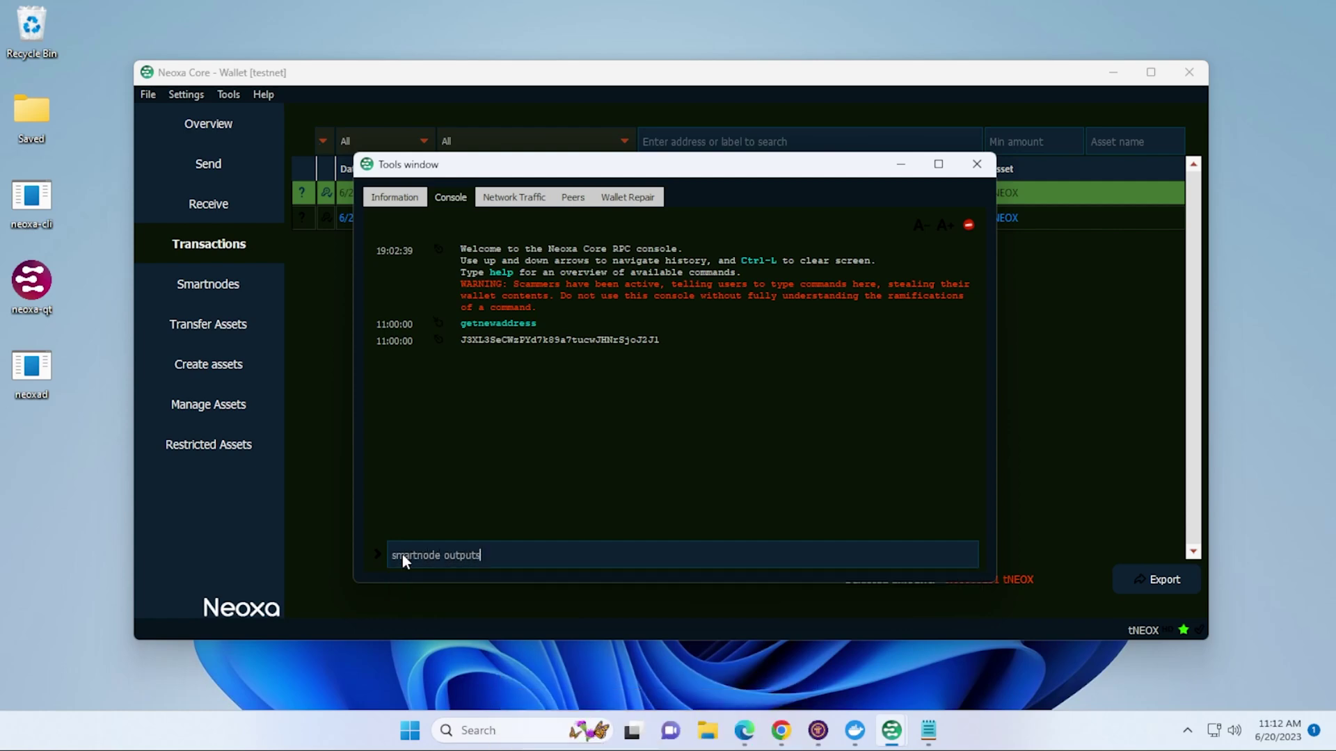
{"action": "key", "text": "Return"}
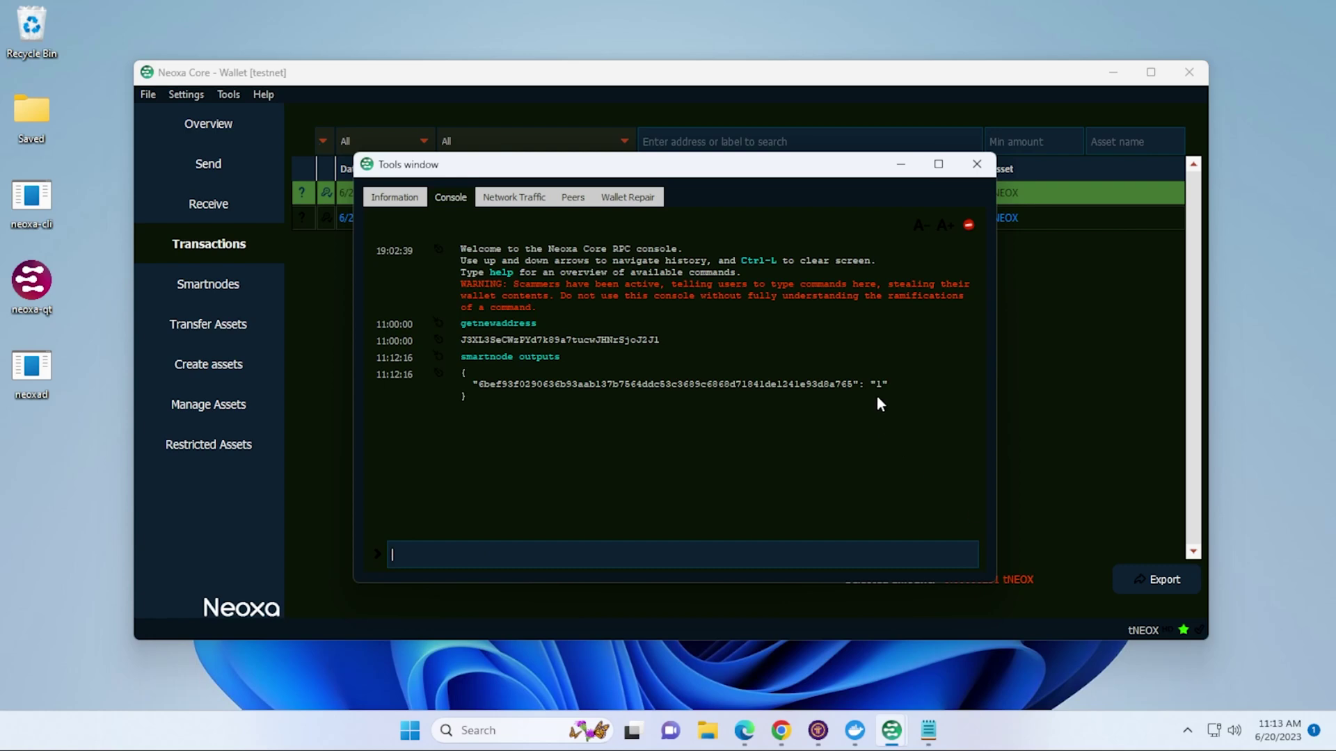
{"action": "left_click", "coordinate": [928, 730]}
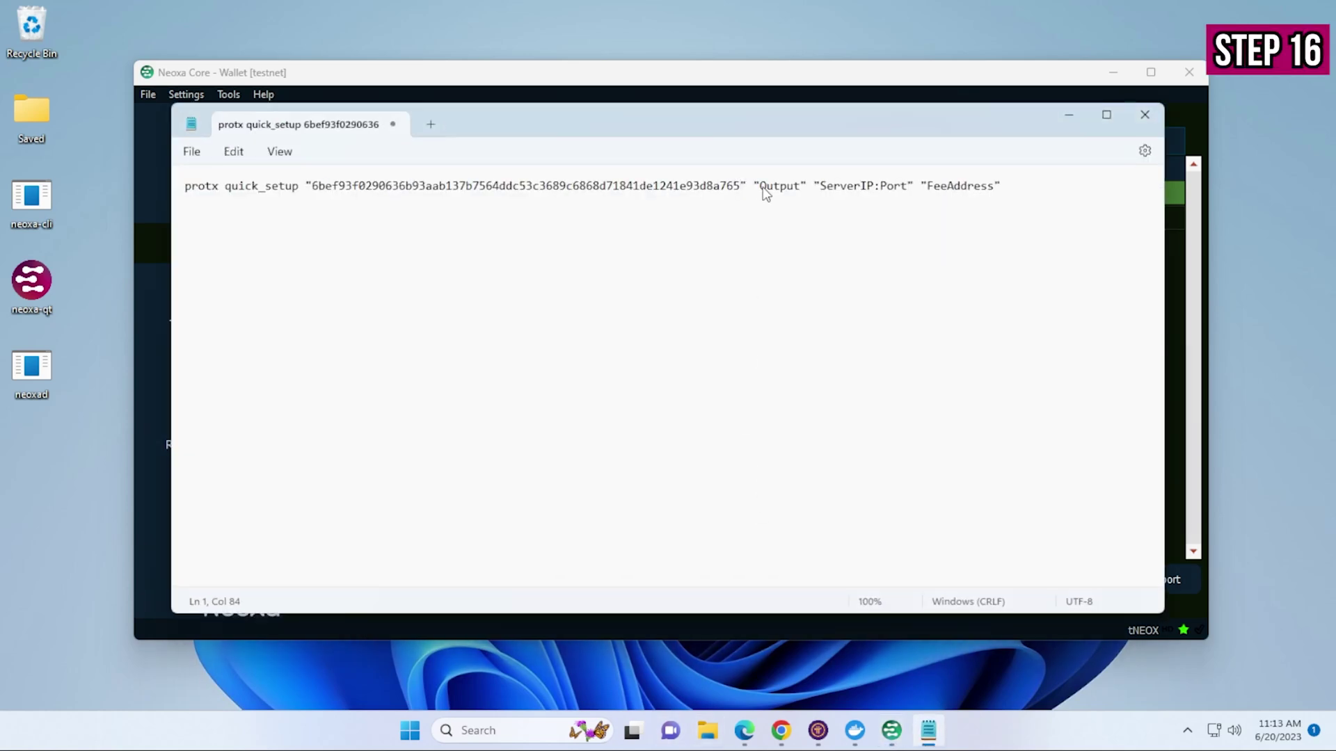
- Replace Output with 1, ServerIP with the pasted server IP, and Port with 4570
{"action": "left_click_drag", "start_coordinate": [760, 186], "coordinate": [799, 188]}
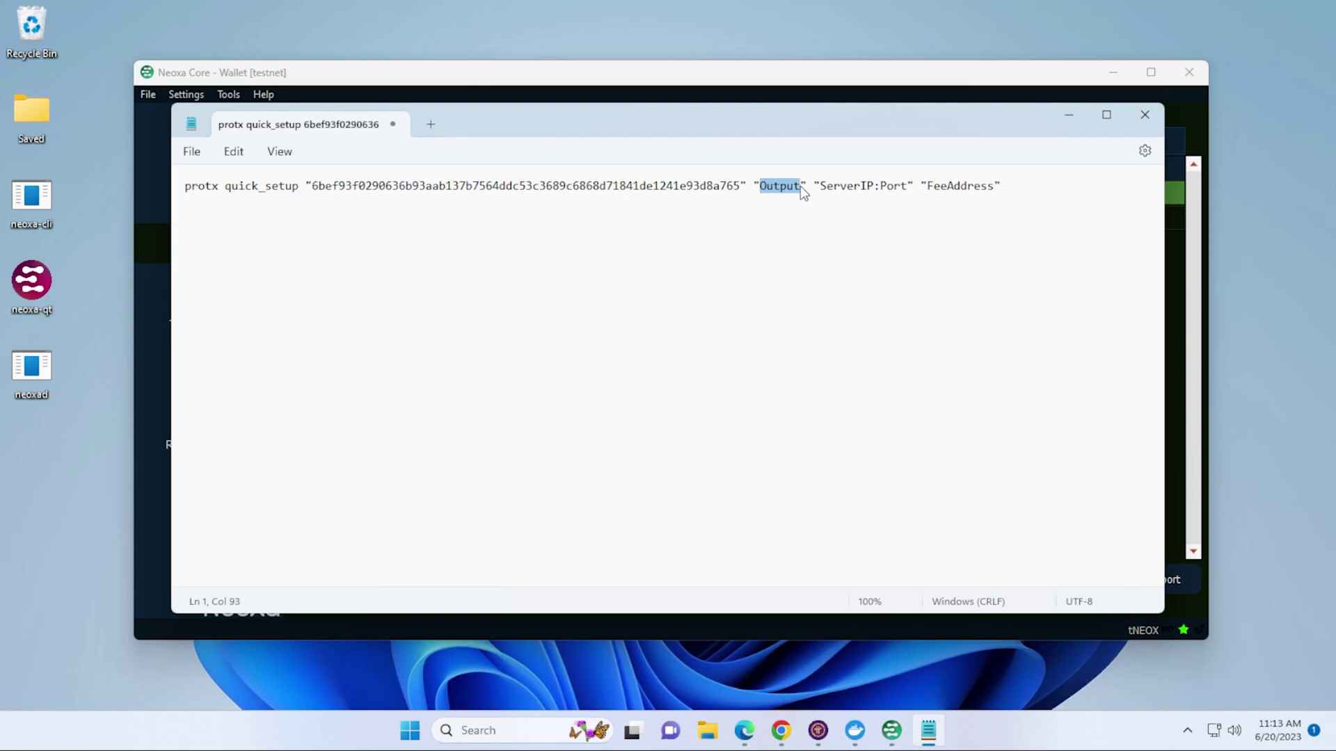
{"action": "type", "text": "1"}
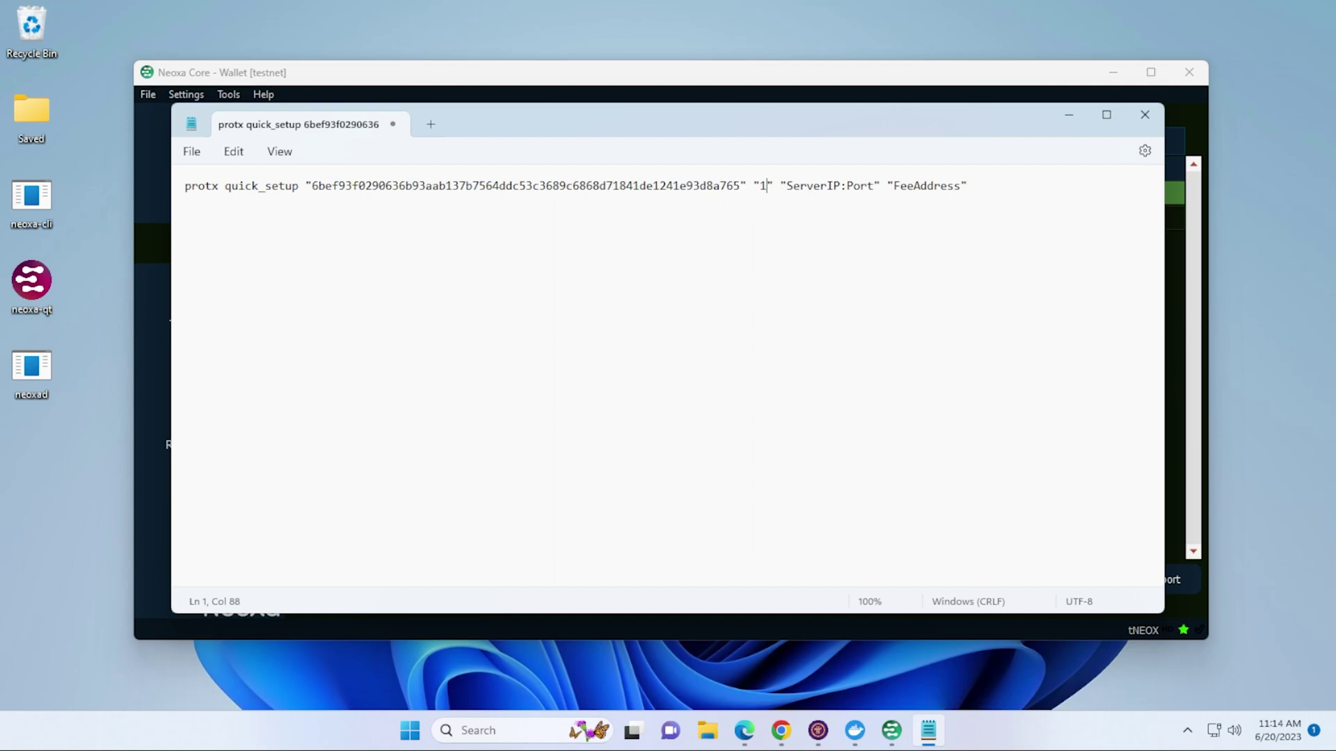
{"action": "double_click", "coordinate": [789, 188]}
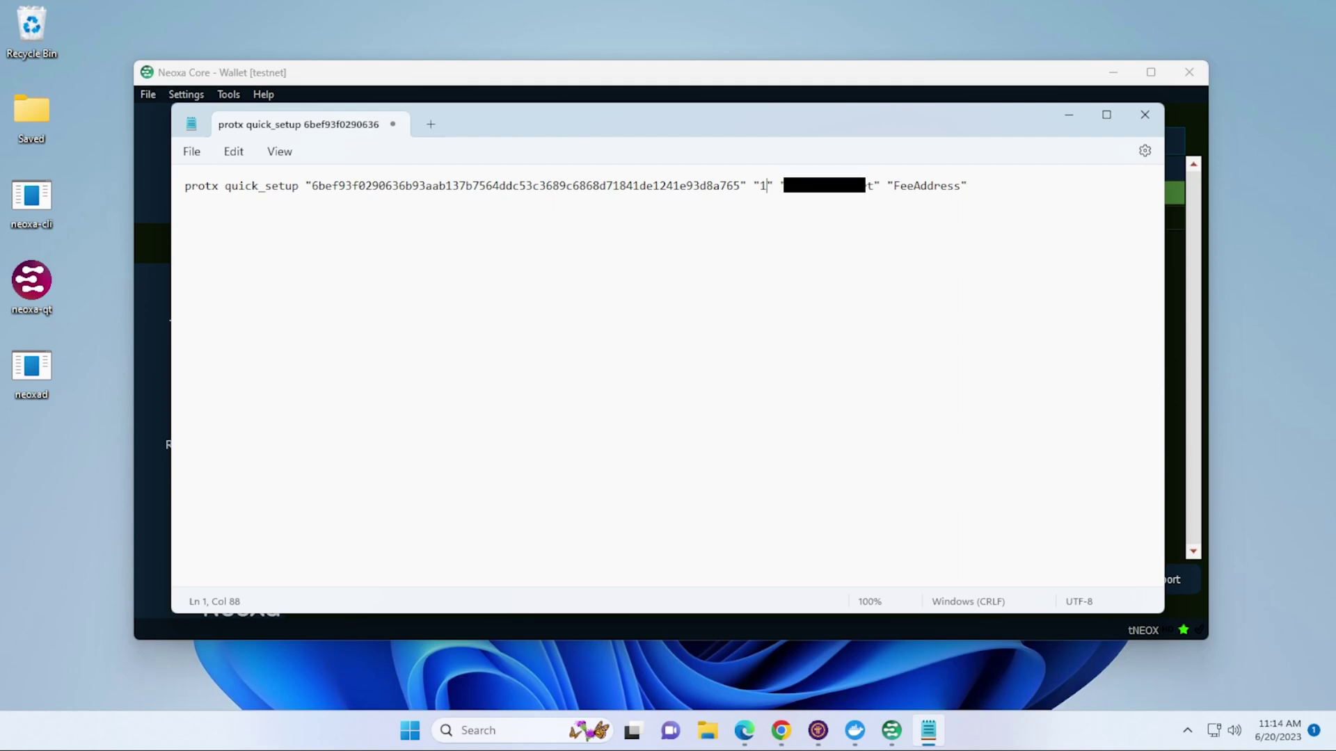
{"action": "key", "text": "ctrl+v"}
{"action": "left_click_drag", "start_coordinate": [901, 189], "coordinate": [881, 190]}
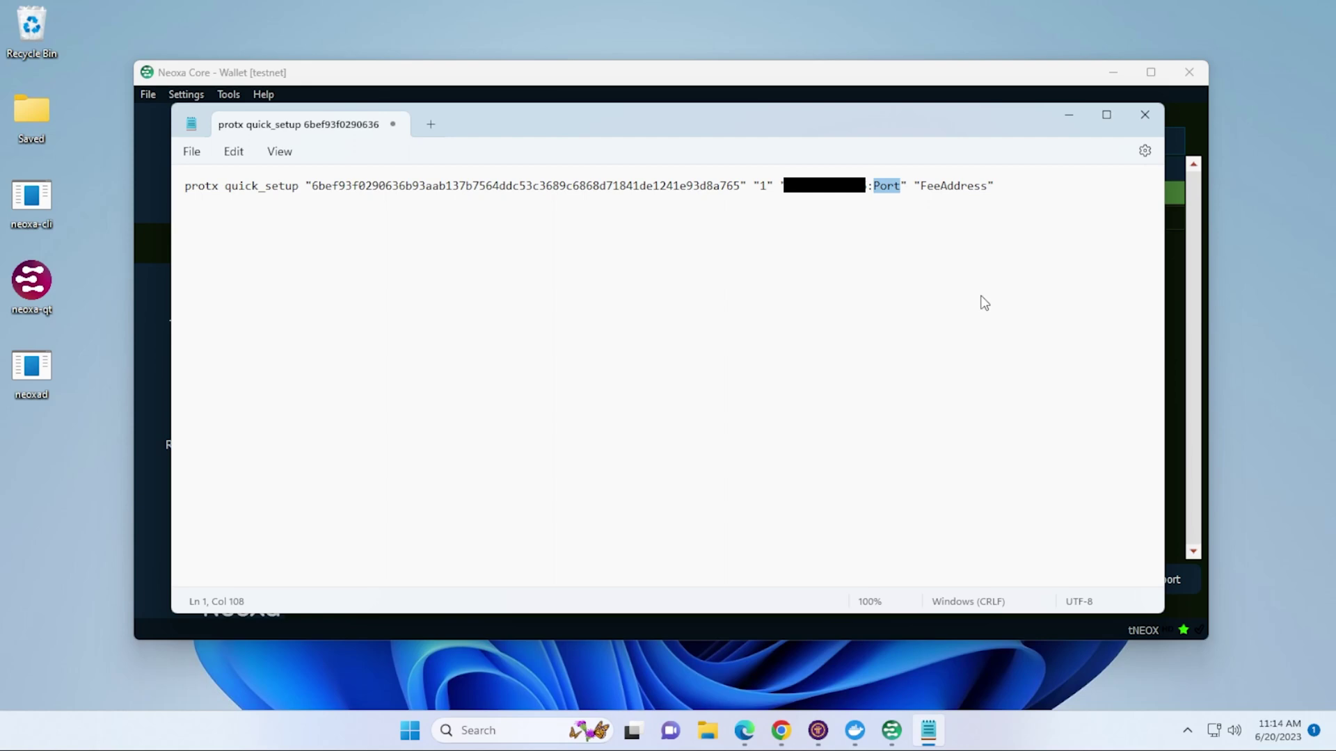
{"action": "type", "text": "4570"}
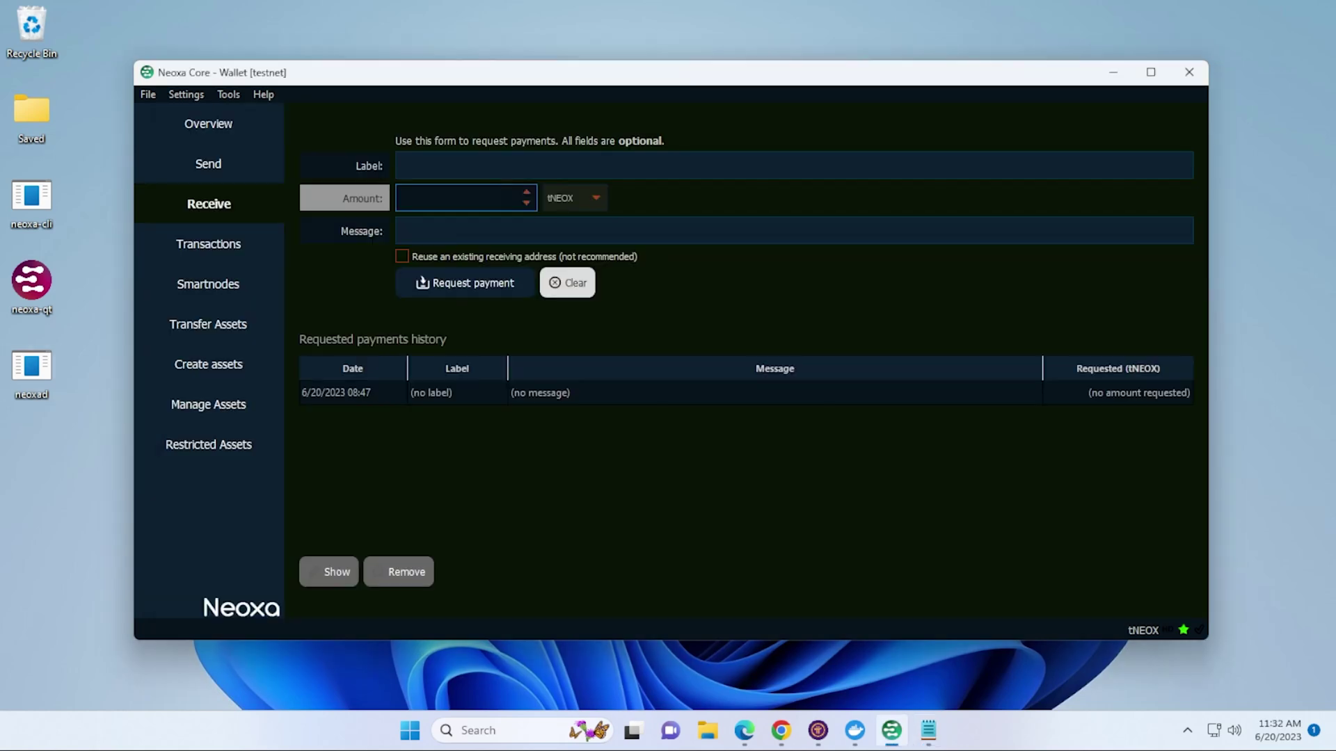
- Send 1 tNEOX to a newly requested receiving address and view it in the history
{"action": "left_click", "coordinate": [480, 281]}
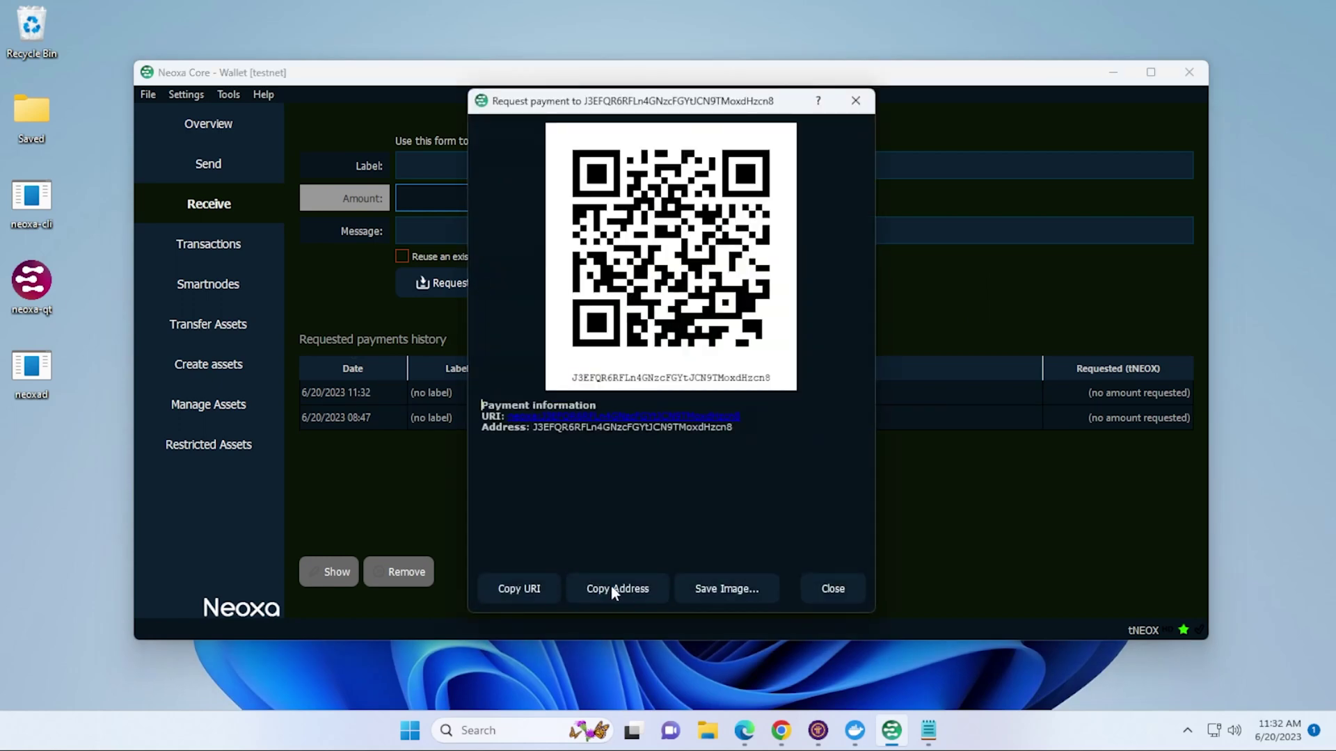
{"action": "left_click", "coordinate": [834, 586]}
{"action": "left_click", "coordinate": [259, 177]}
{"action": "right_click", "coordinate": [440, 157]}
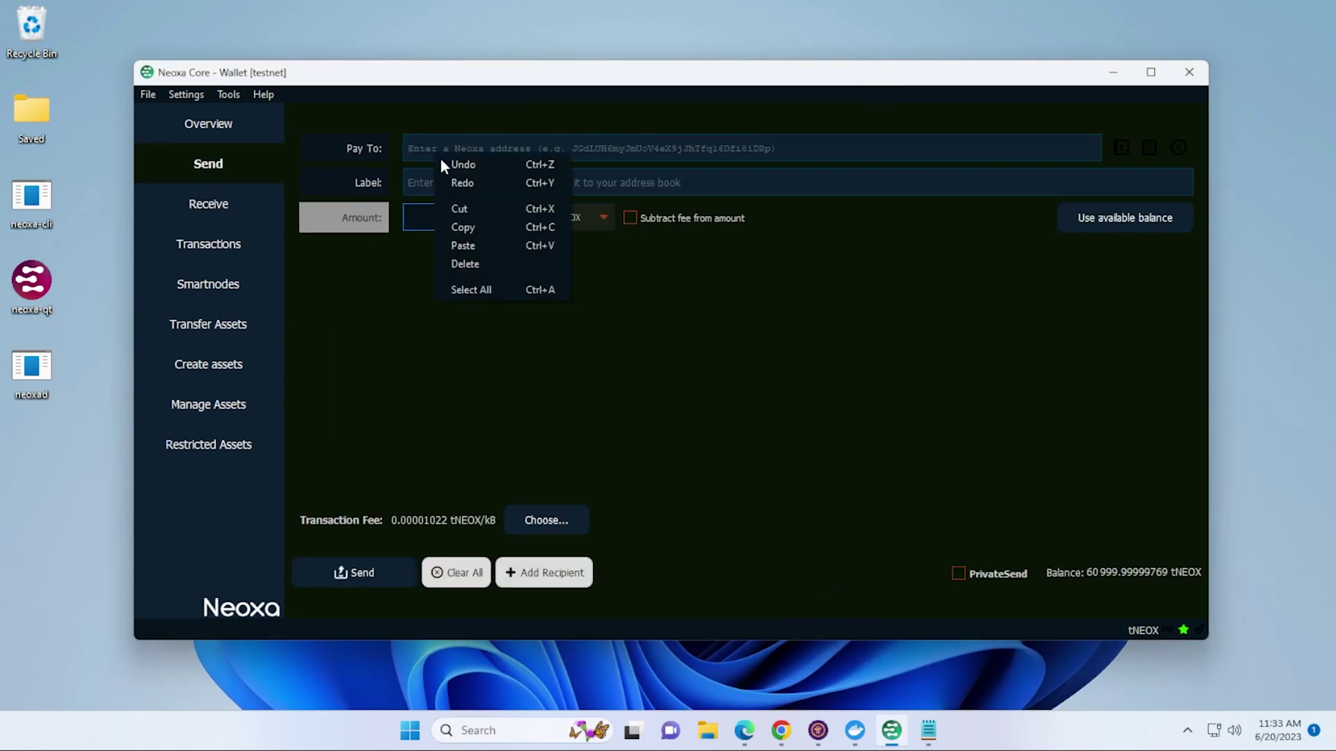
{"action": "left_click", "coordinate": [463, 245]}
{"action": "left_click", "coordinate": [447, 218]}
{"action": "type", "text": "1"}
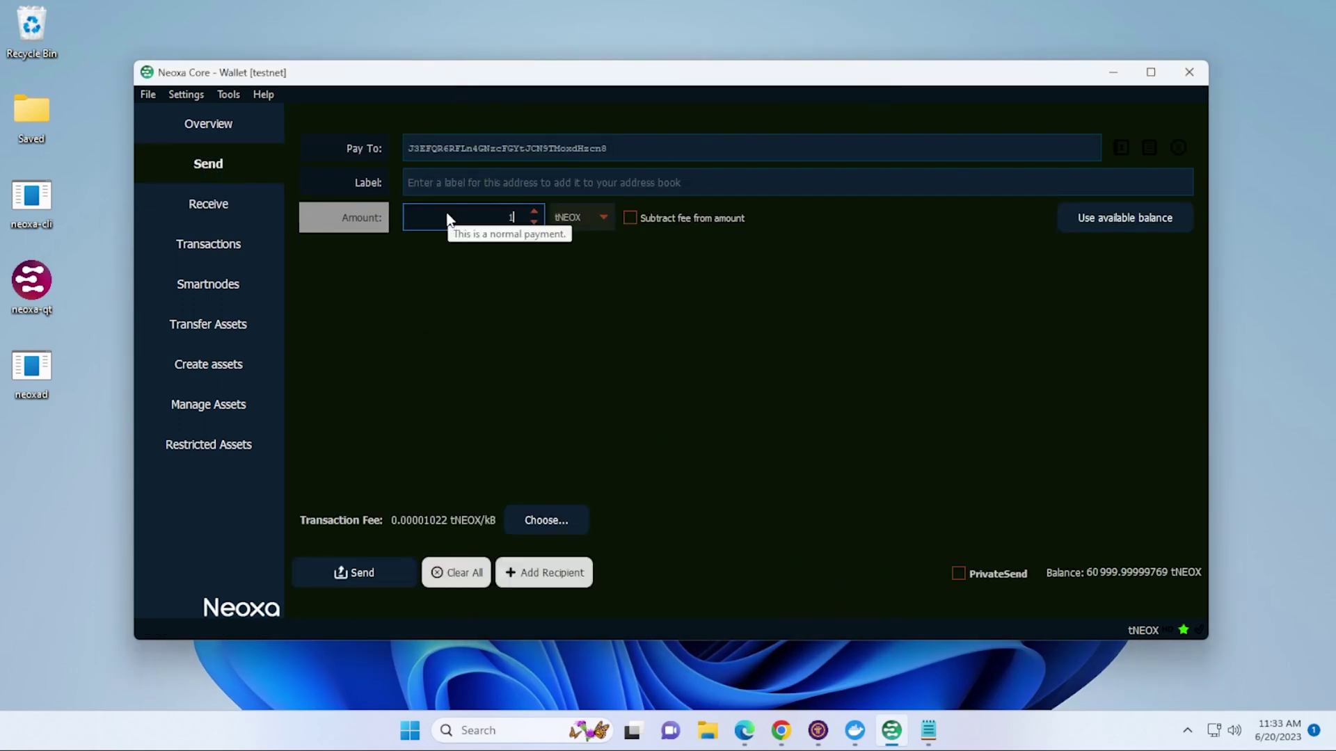
{"action": "left_click", "coordinate": [357, 569]}
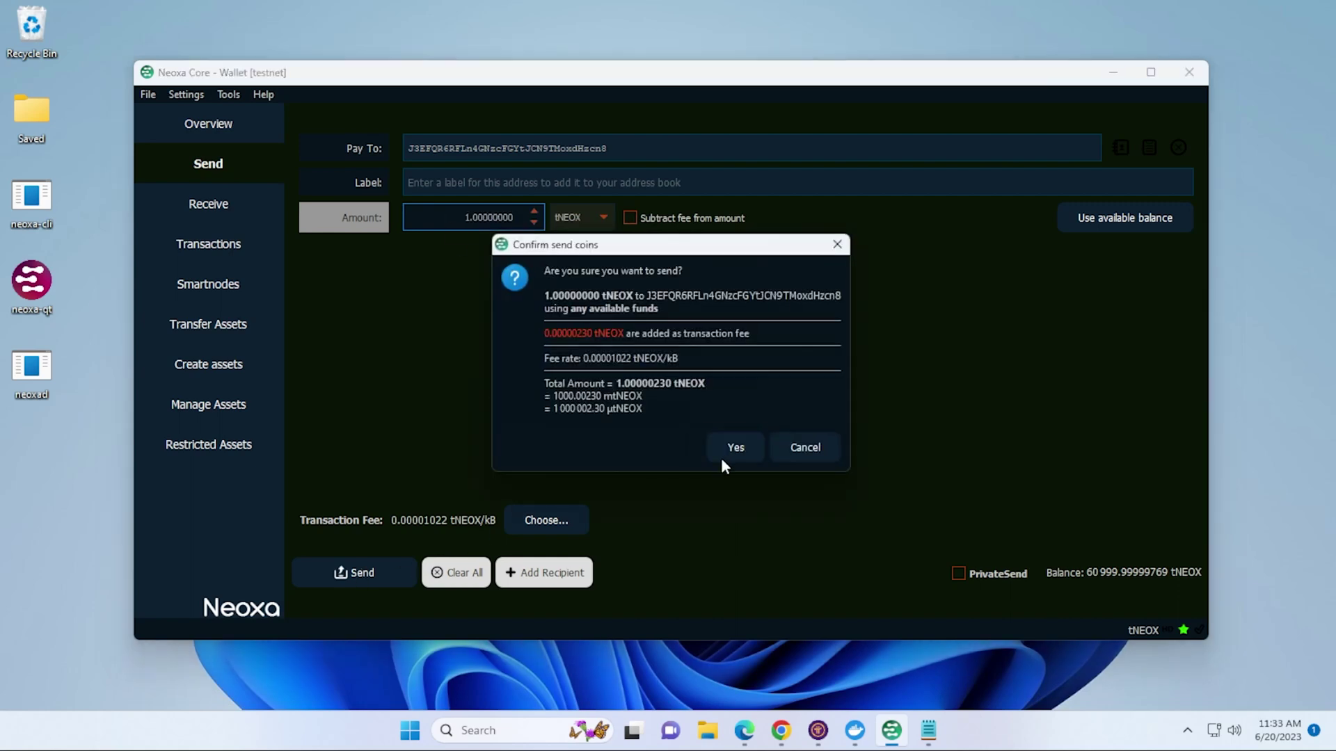
{"action": "left_click", "coordinate": [729, 448]}
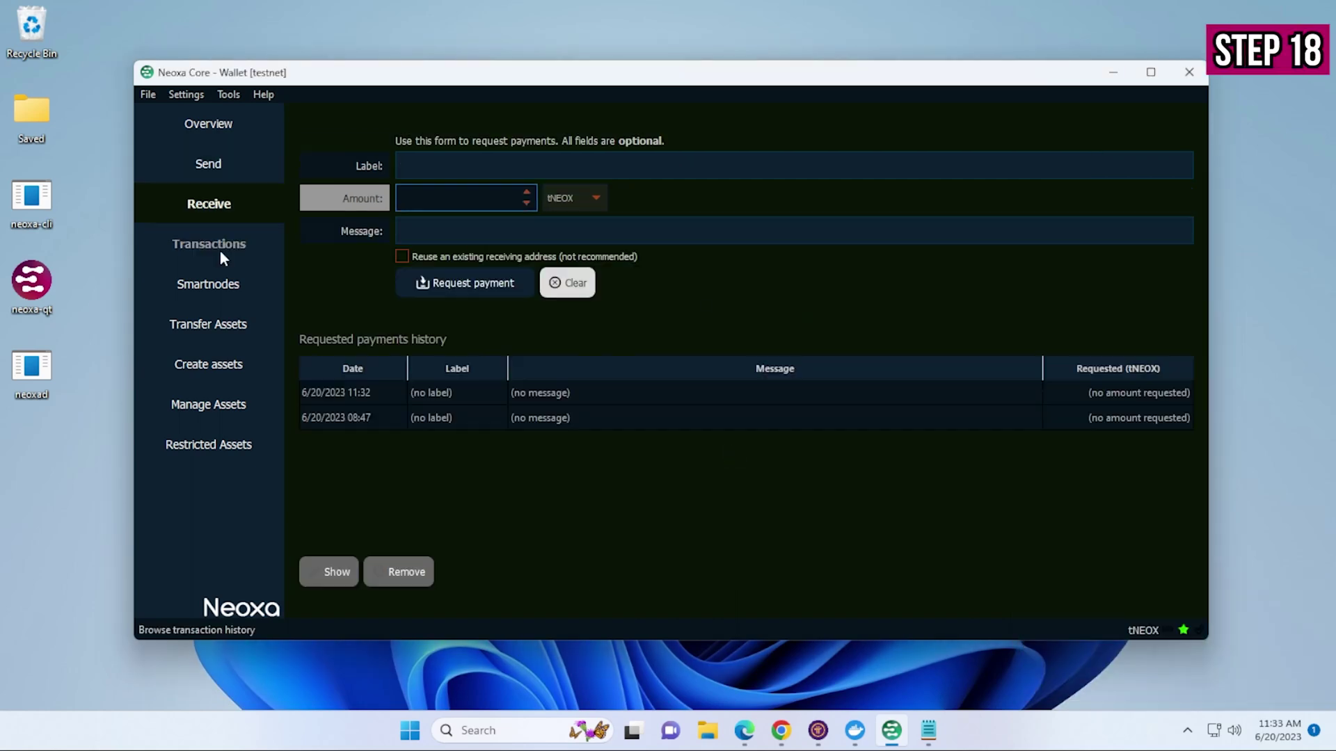
{"action": "left_click", "coordinate": [220, 252]}
{"action": "left_click", "coordinate": [590, 292]}
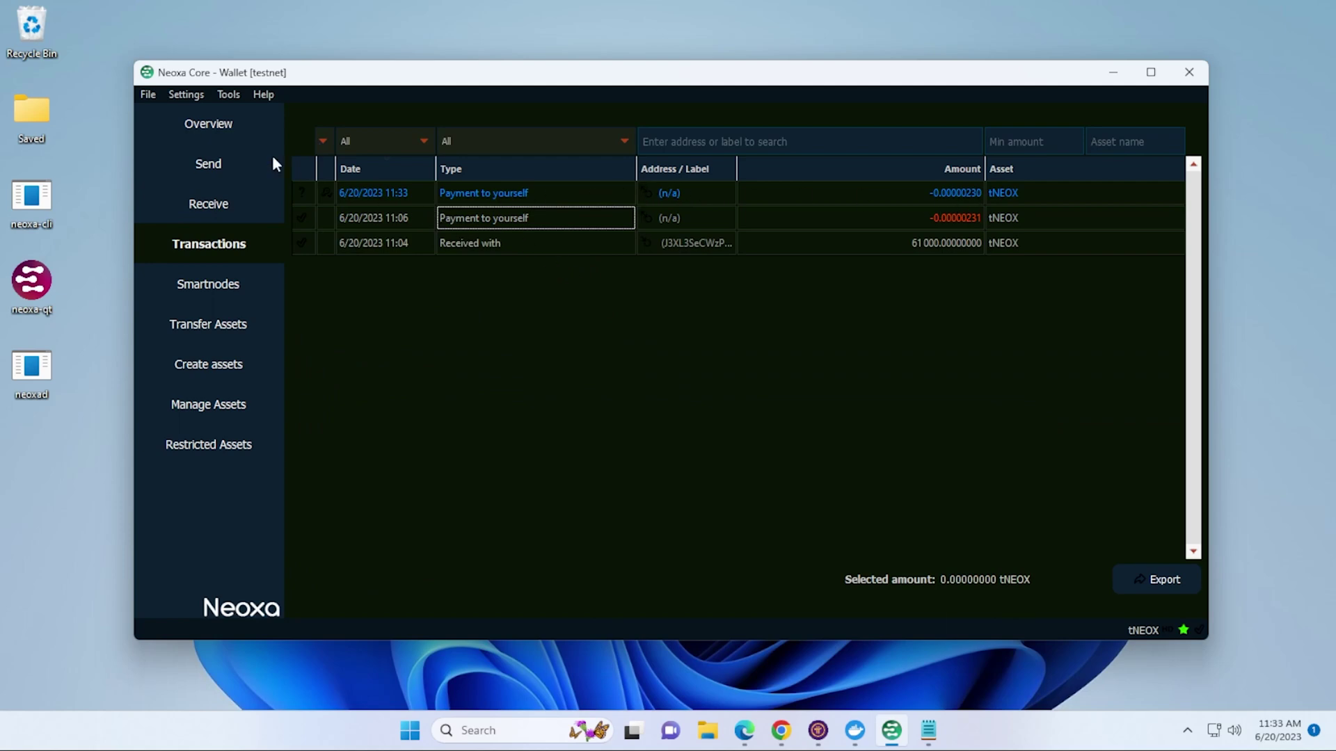
- Run listaddressbalances in the RPC console and select the second address holding 1.00000000
{"action": "left_click", "coordinate": [228, 95]}
{"action": "left_click", "coordinate": [245, 119]}
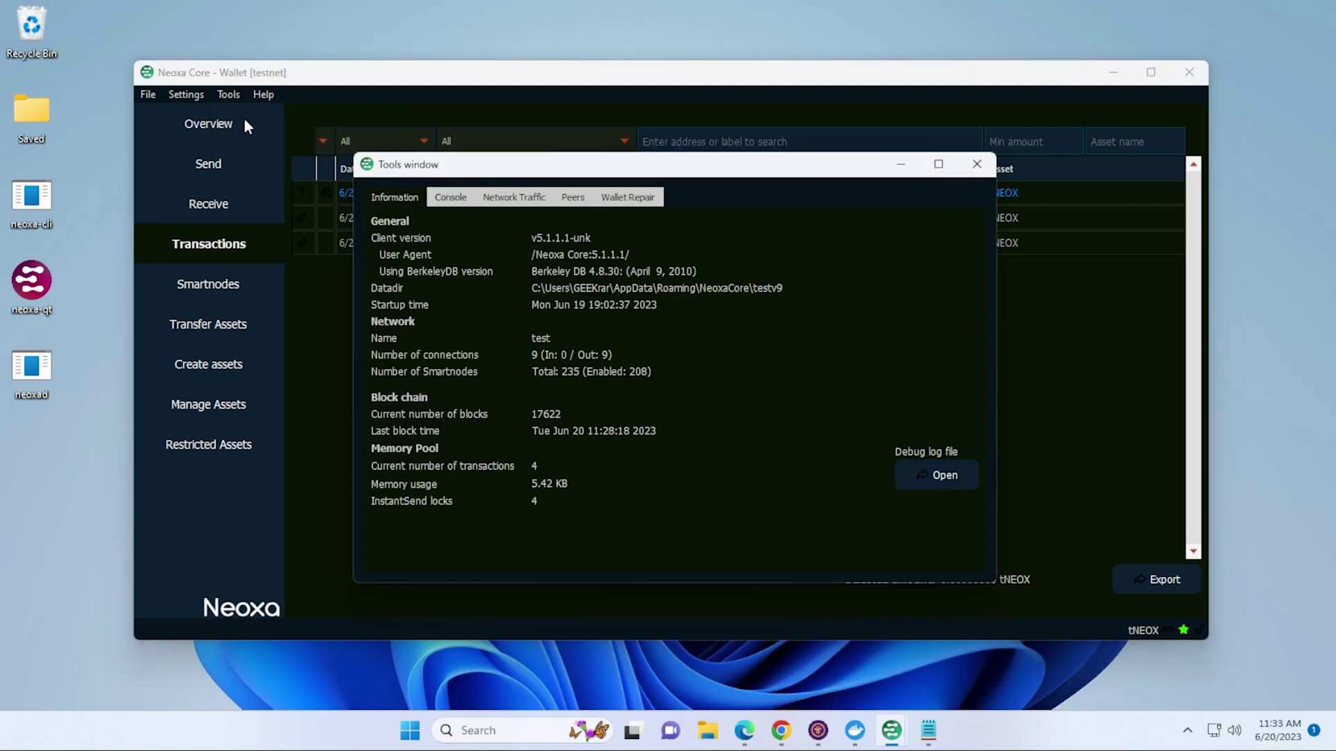
{"action": "left_click", "coordinate": [451, 197]}
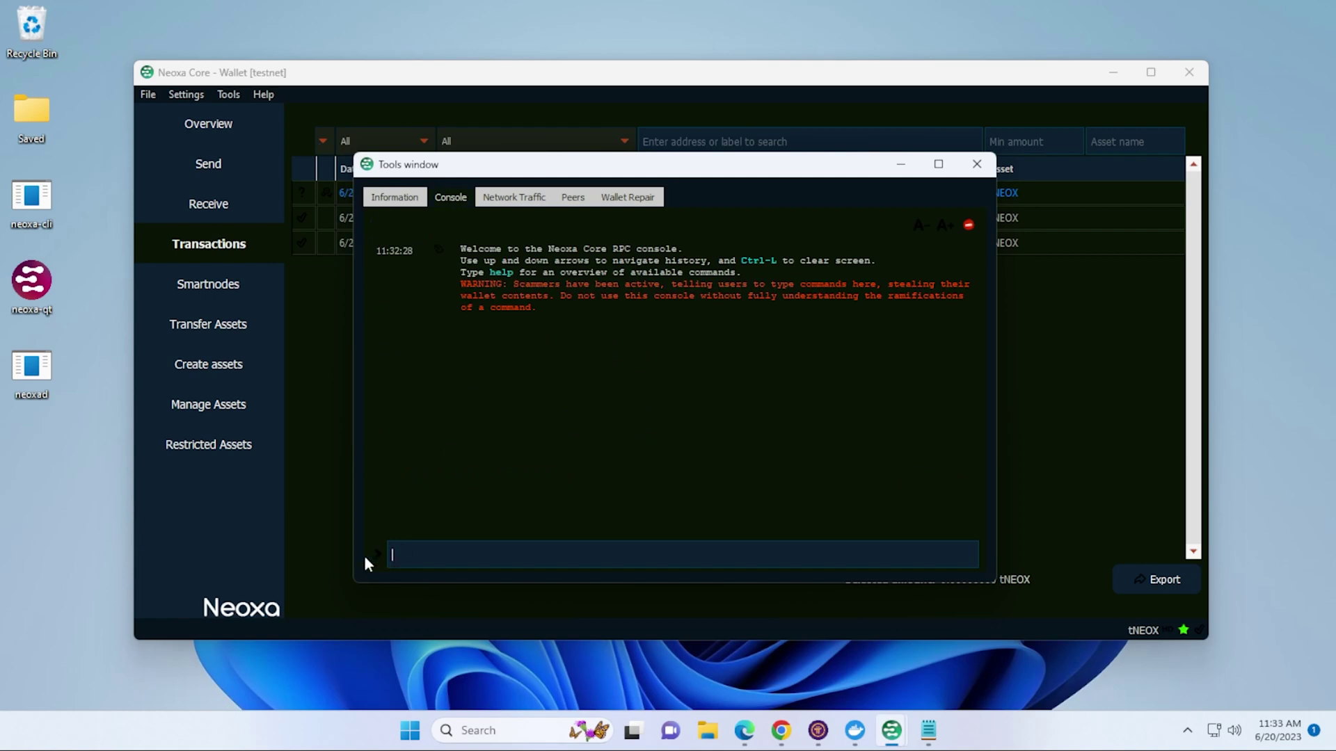
{"action": "type", "text": "listaddressbal"}
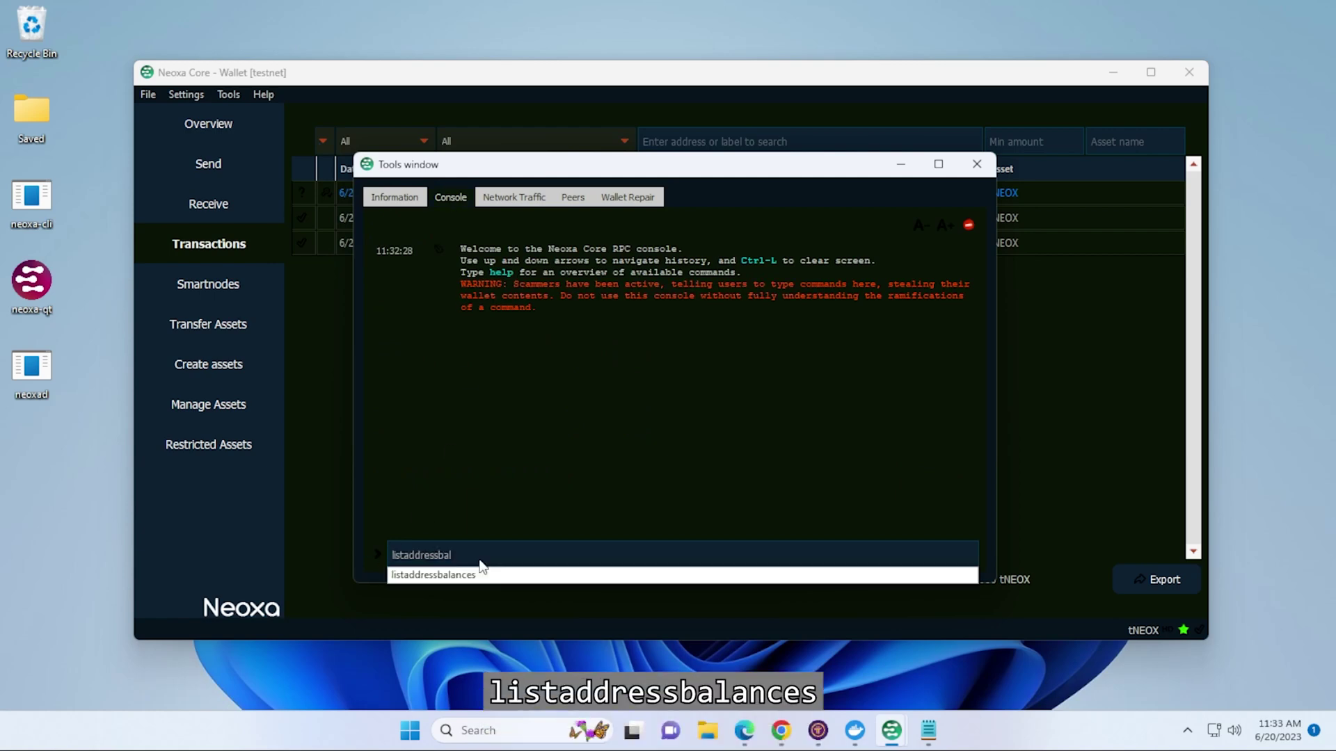
{"action": "left_click", "coordinate": [475, 574]}
{"action": "key", "text": "Return"}
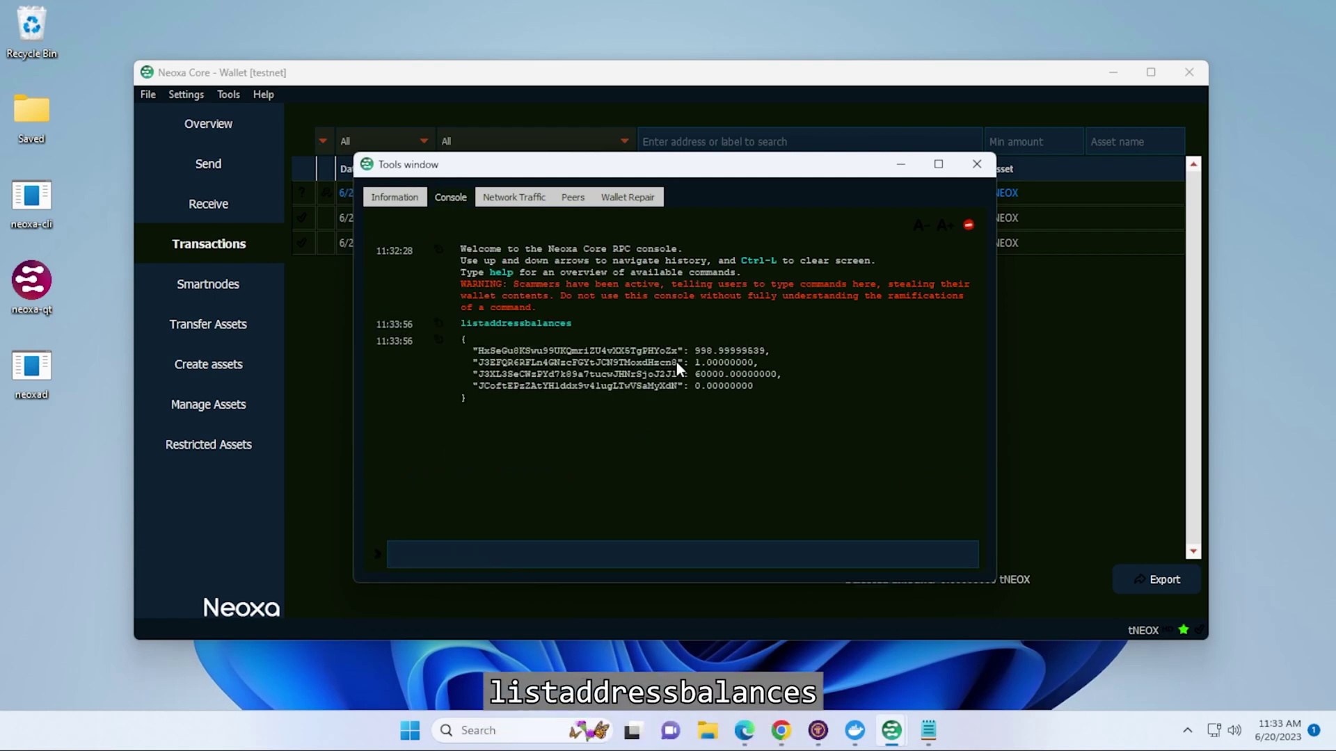
{"action": "left_click_drag", "start_coordinate": [677, 361], "coordinate": [478, 362]}
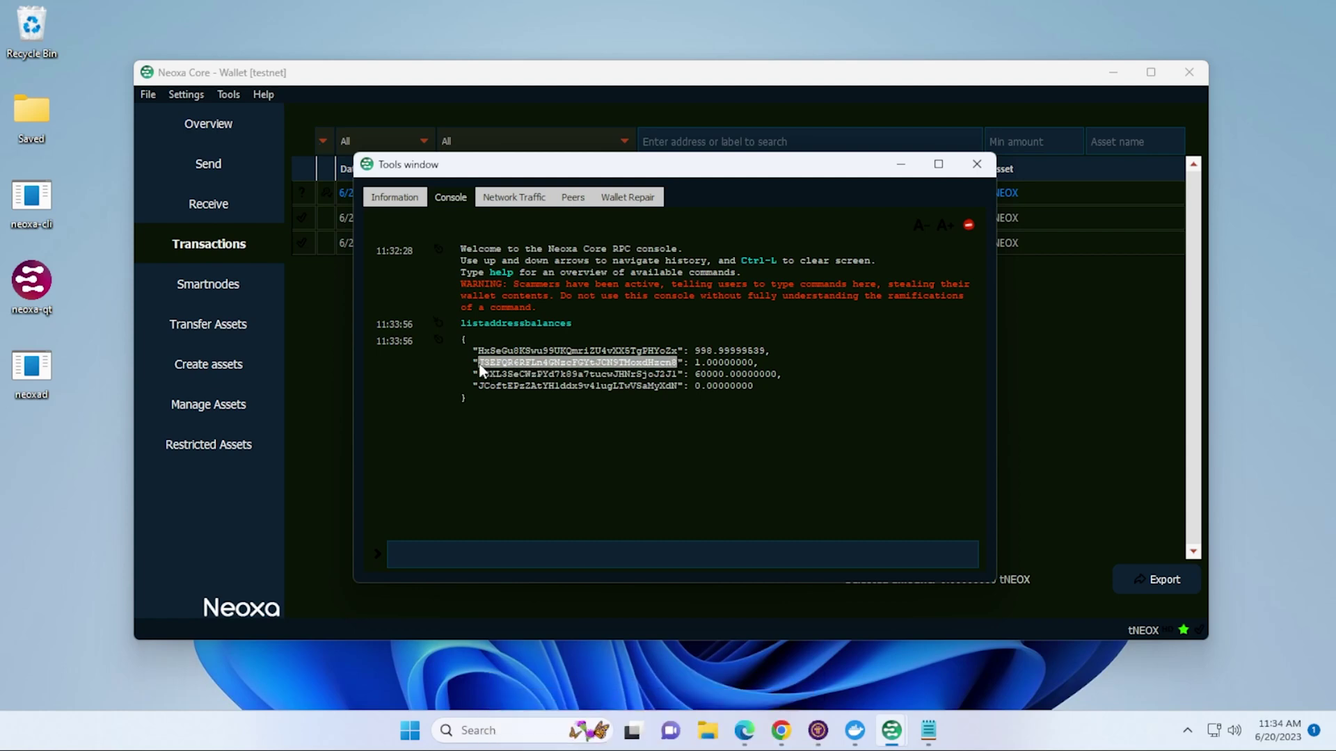
{"action": "right_click", "coordinate": [549, 379]}
- Copy the 1-tNEOX address and paste it over the FeeAddress placeholder in Notepad
{"action": "left_click", "coordinate": [563, 387]}
{"action": "left_click", "coordinate": [928, 730]}
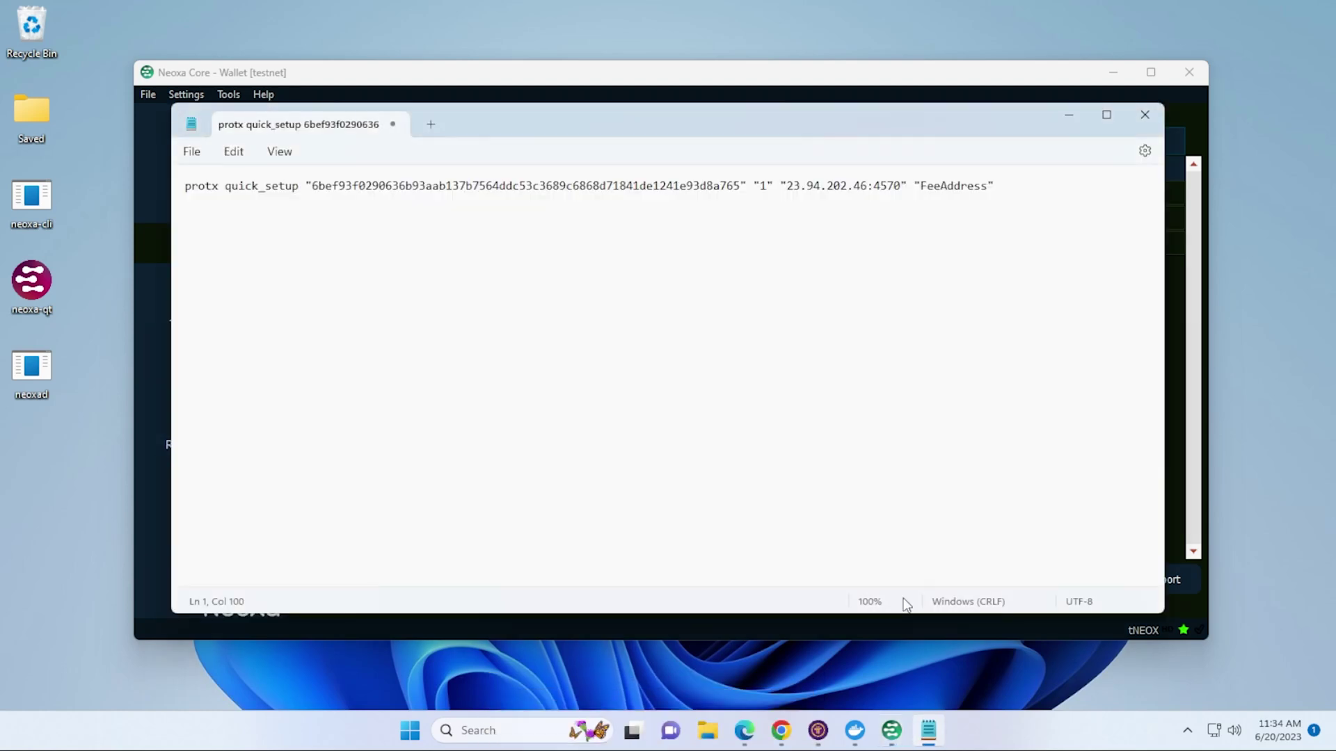
{"action": "double_click", "coordinate": [955, 189]}
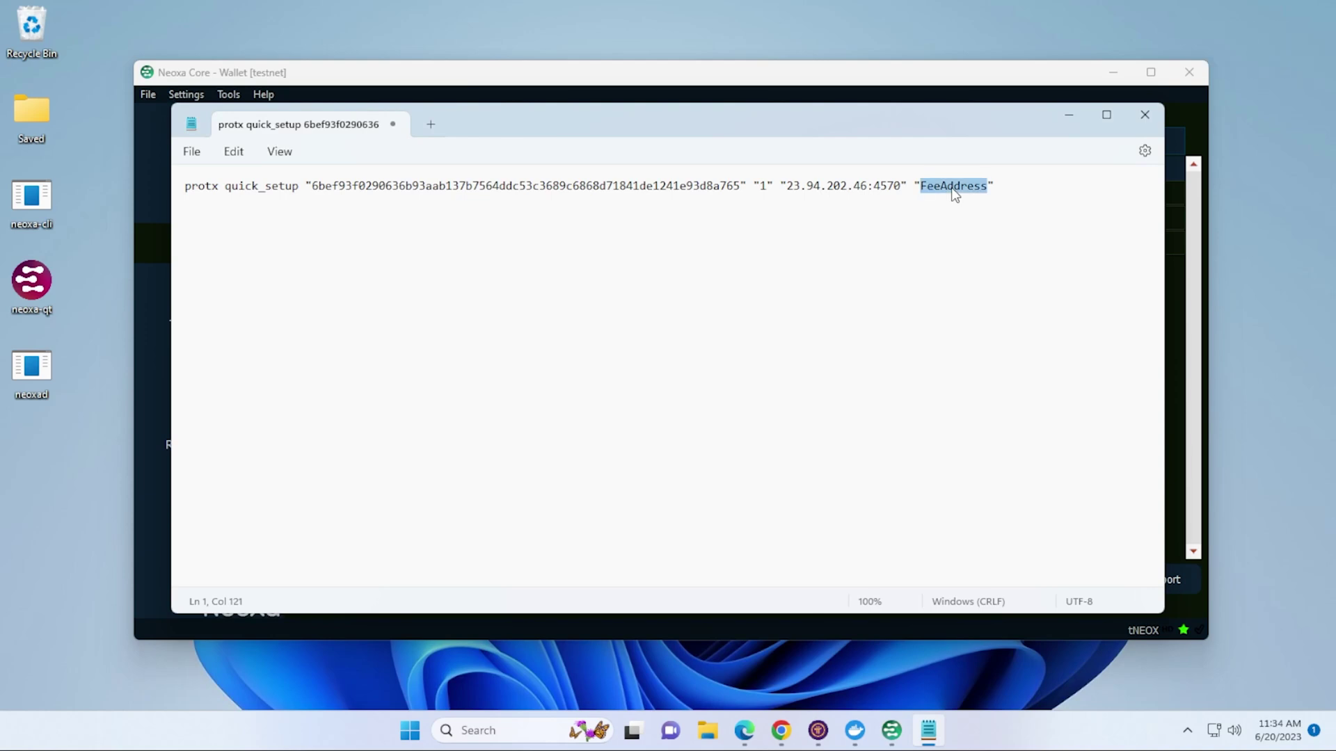
{"action": "right_click", "coordinate": [954, 190]}
{"action": "left_click", "coordinate": [1001, 310]}
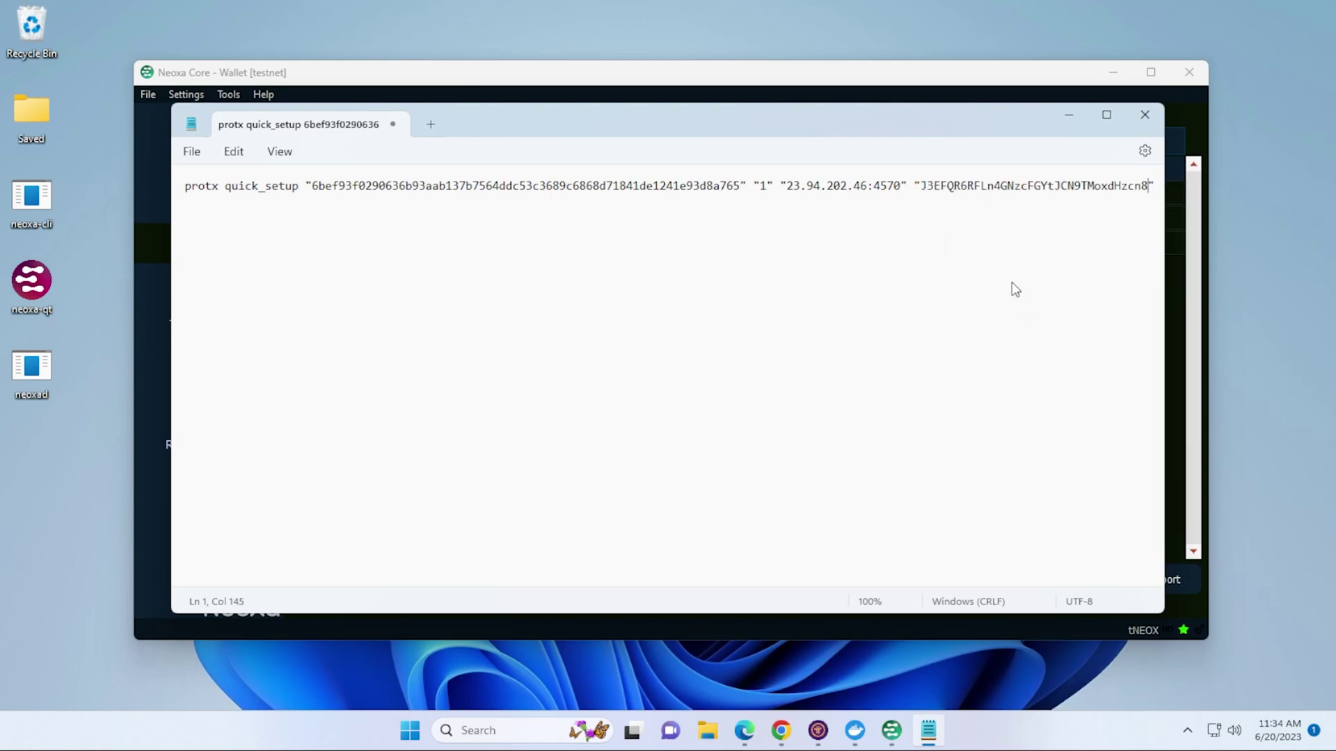
- Copy the entire completed protx quick_setup command line
{"action": "triple_click", "coordinate": [277, 189]}
{"action": "right_click", "coordinate": [278, 196]}
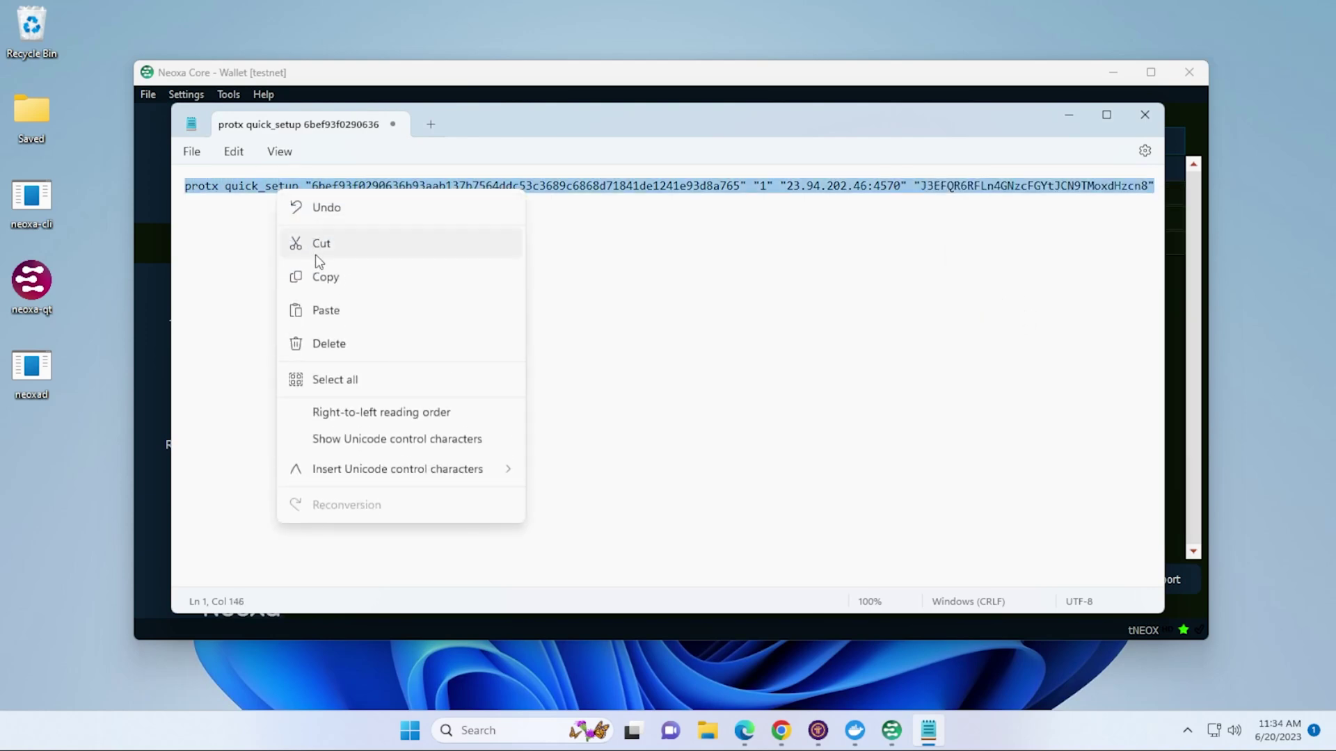
{"action": "left_click", "coordinate": [321, 277]}
{"action": "mouse_move", "coordinate": [891, 730]}
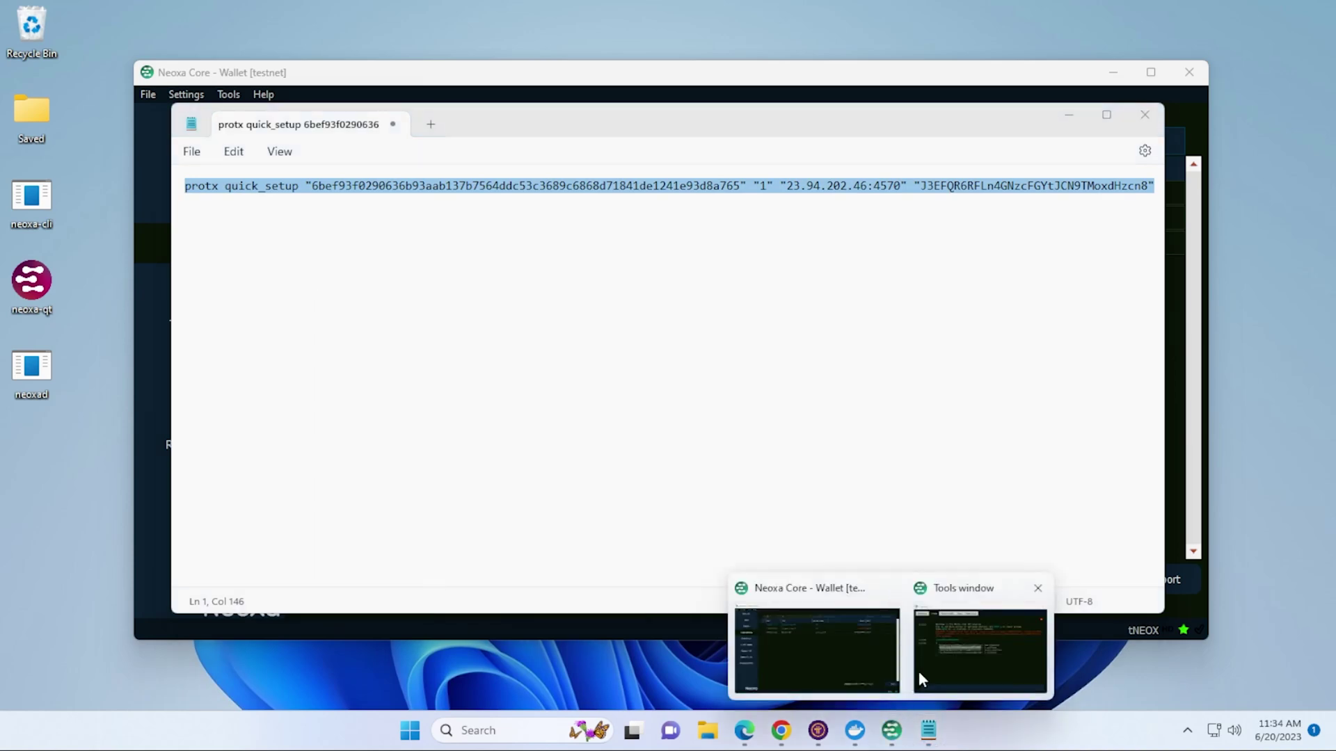
{"action": "left_click", "coordinate": [925, 666]}
- Paste and run protx quick_setup in the console, then select the saved neoxa.conf path
{"action": "left_click", "coordinate": [528, 554]}
{"action": "key", "text": "ctrl+v"}
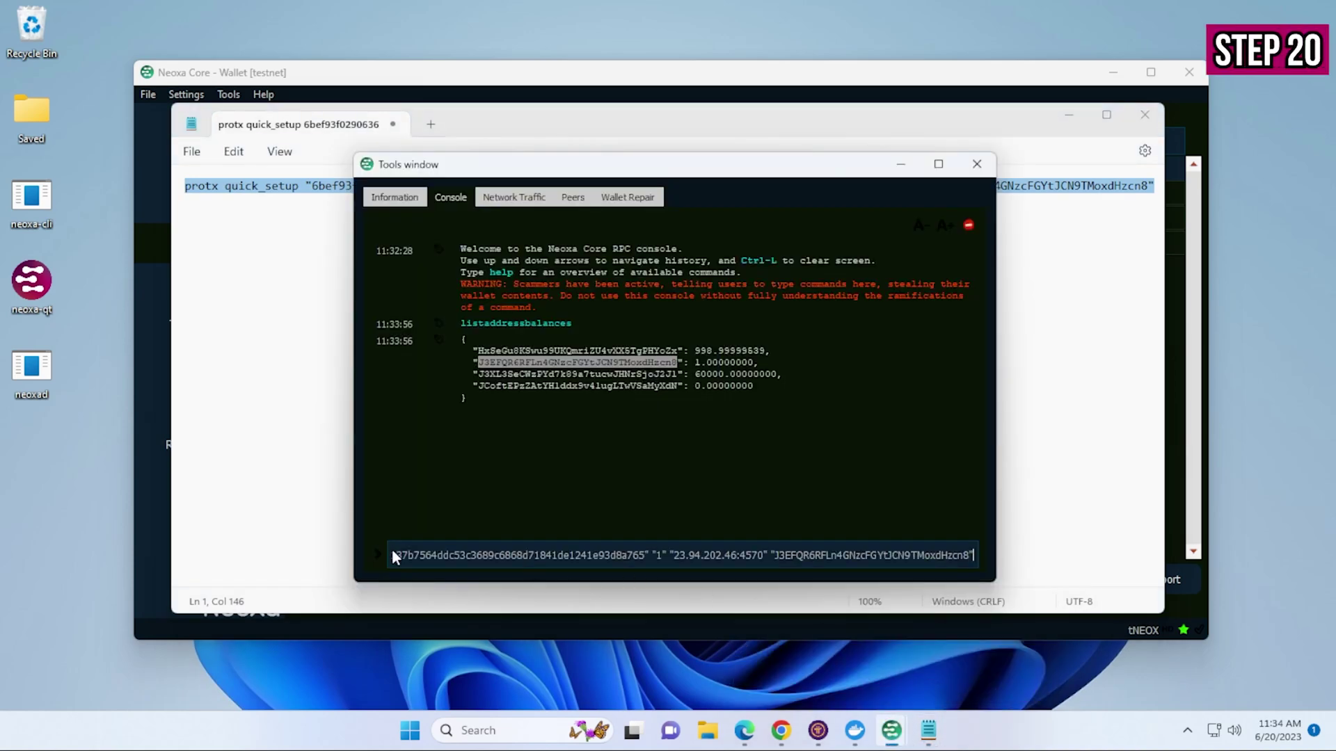
{"action": "key", "text": "Return"}
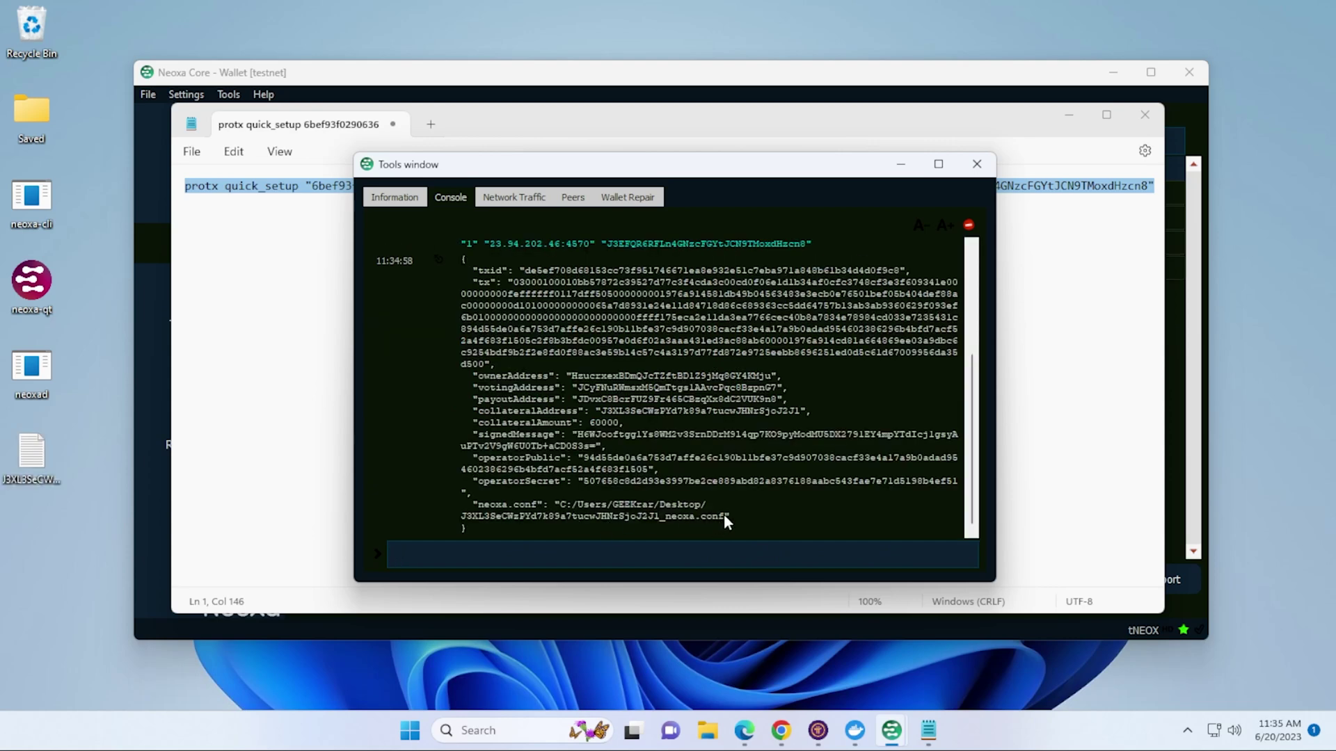
{"action": "left_click_drag", "start_coordinate": [724, 515], "coordinate": [589, 509]}
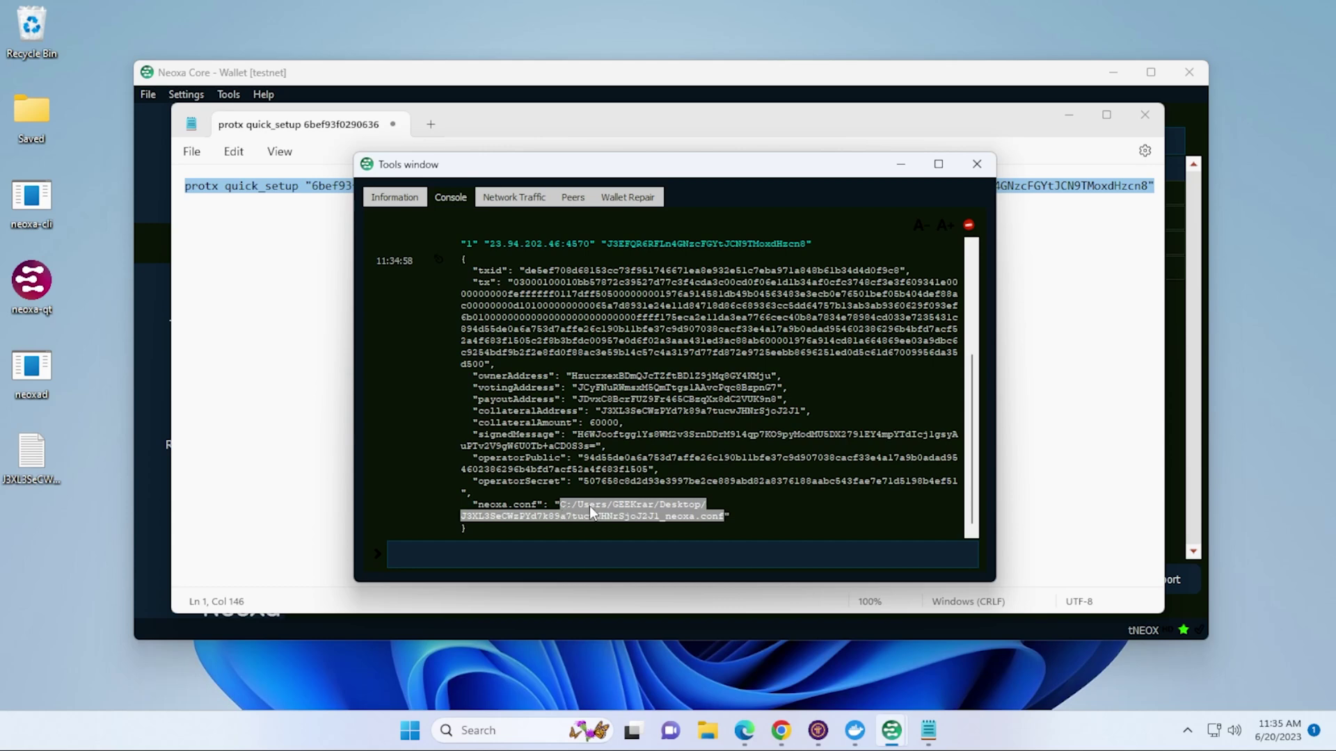
{"action": "right_click", "coordinate": [597, 513]}
- Open the Desktop neoxa.conf by pasting its copied path into File Explorer's address bar
{"action": "left_click", "coordinate": [612, 536]}
{"action": "key", "text": "super+e"}
{"action": "right_click", "coordinate": [507, 169]}
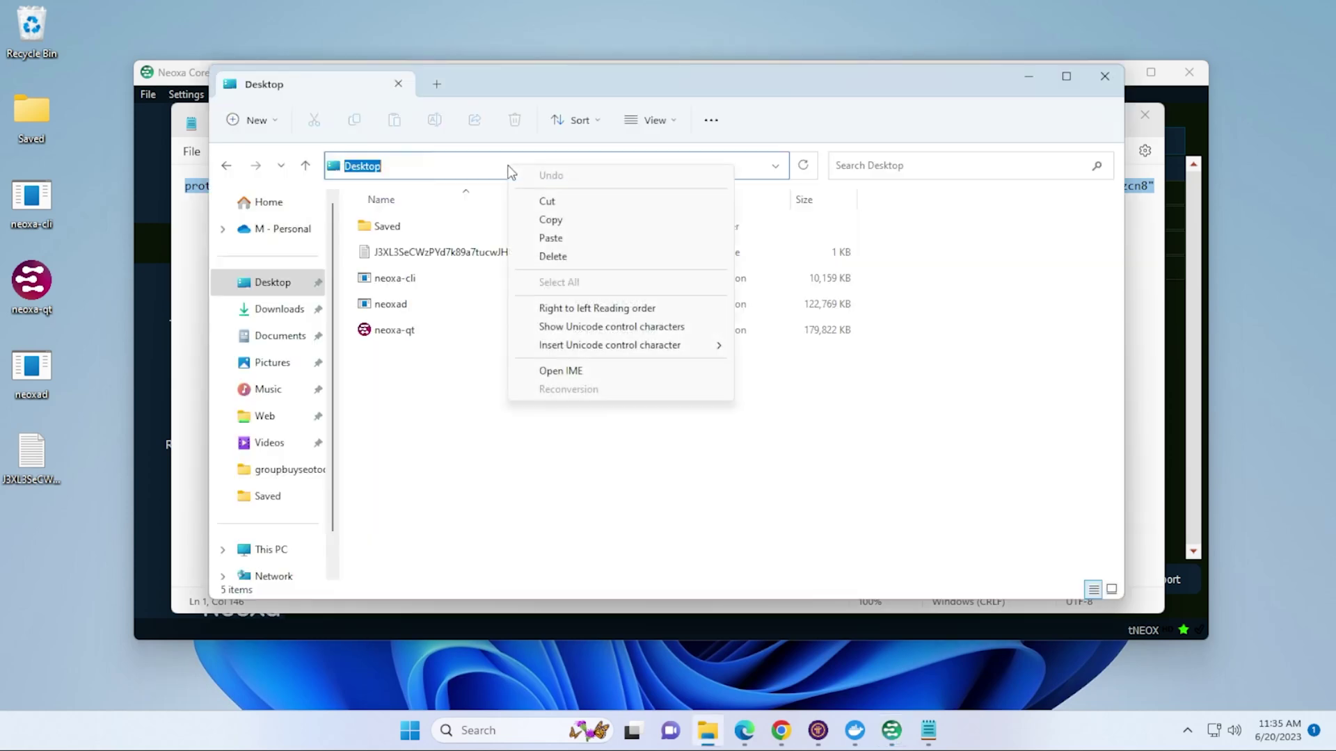
{"action": "left_click", "coordinate": [551, 238]}
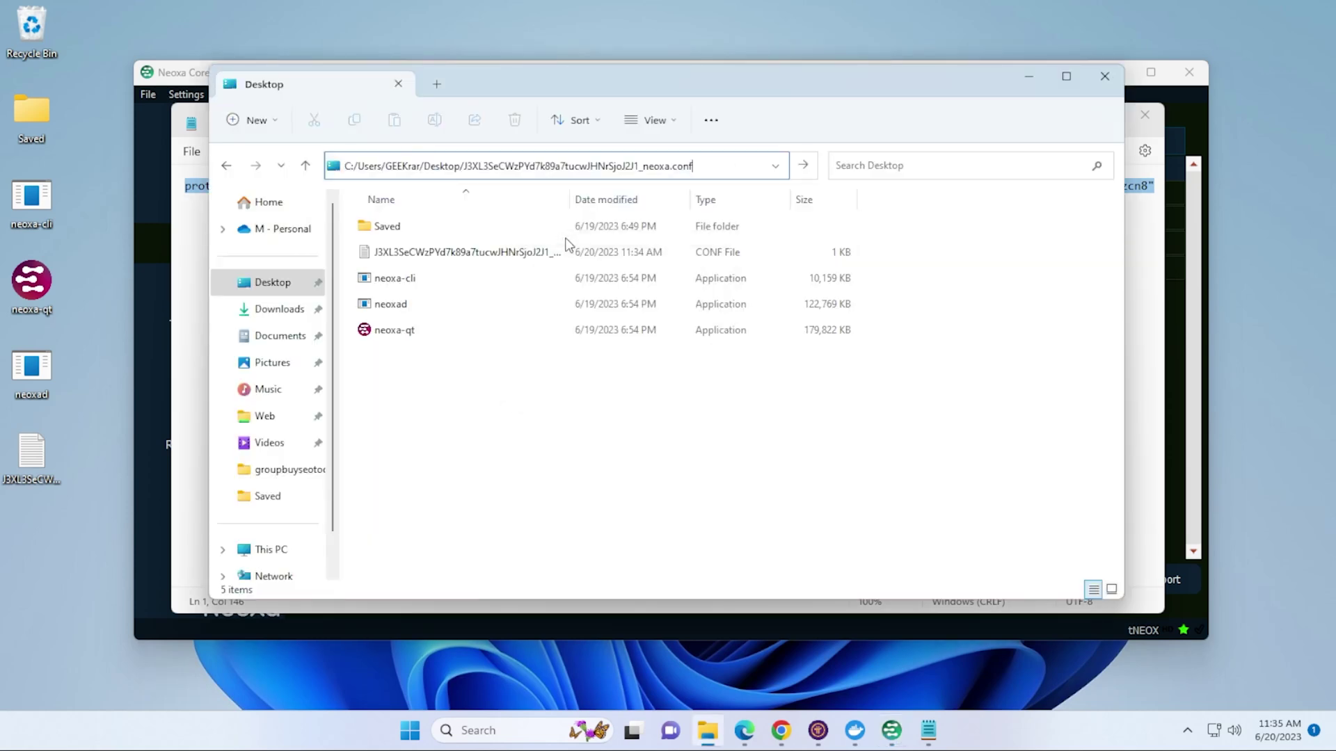
{"action": "key", "text": "Return"}
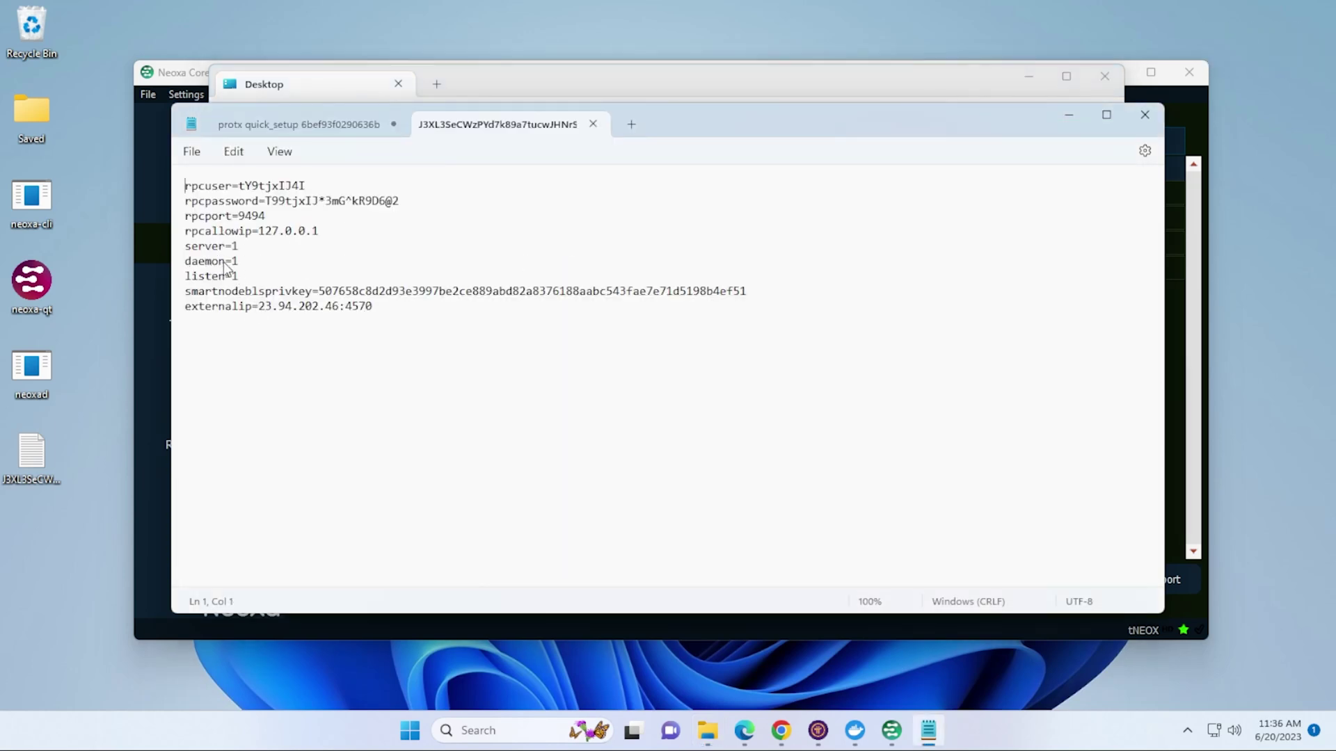
- Replace the word daemon on line 6 of neoxa.conf with testnet
{"action": "left_click", "coordinate": [224, 264]}
{"action": "left_click_drag", "start_coordinate": [226, 265], "coordinate": [186, 268]}
{"action": "type", "text": "test"}
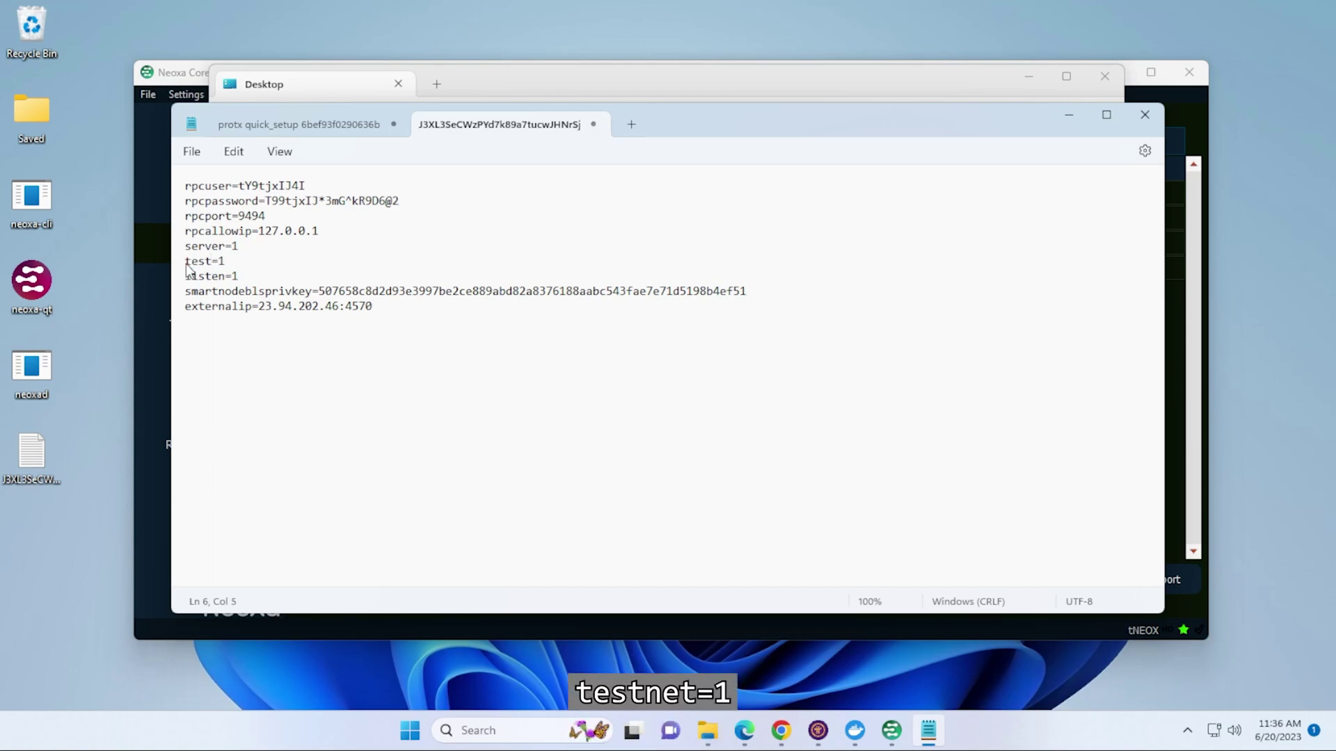
{"action": "type", "text": "net"}
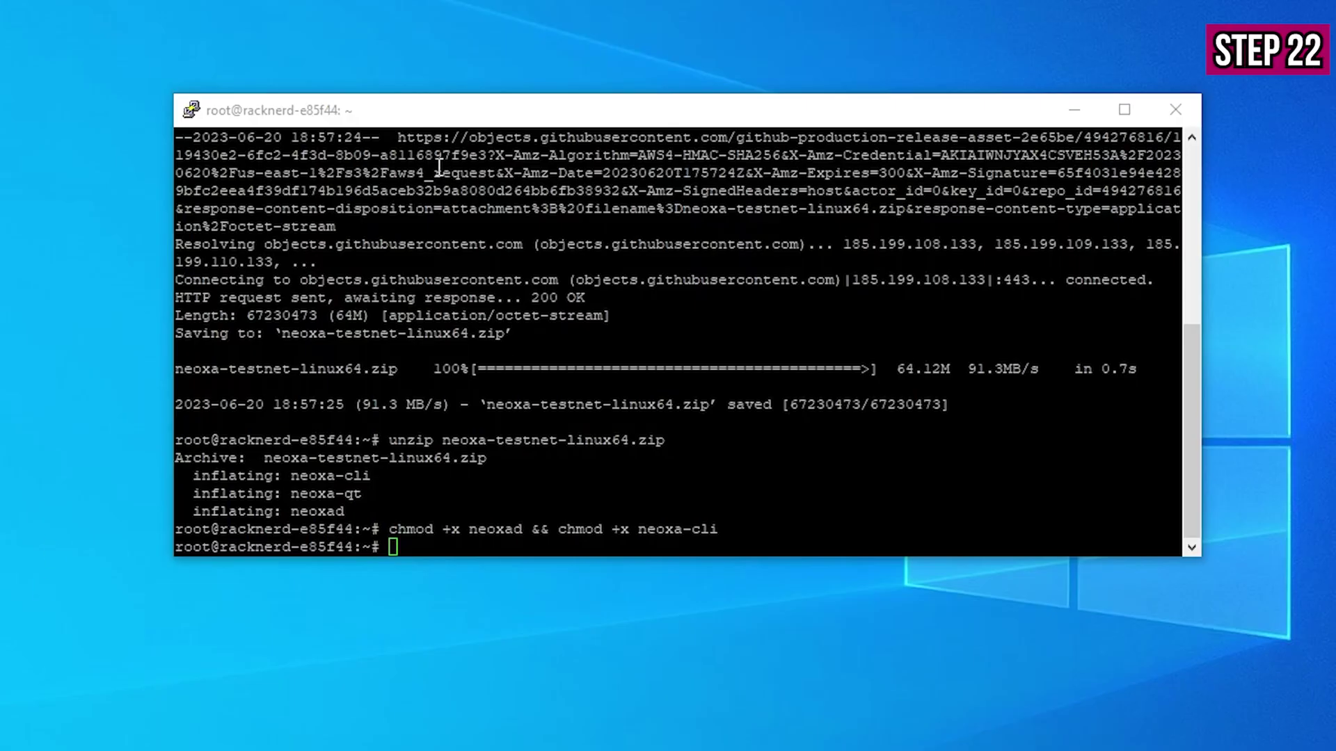
- Create ~/.neoxacore with an empty neoxa.conf using mkdir/touch/chmod, then open neoxa.conf in nano
{"action": "right_click", "coordinate": [644, 503]}
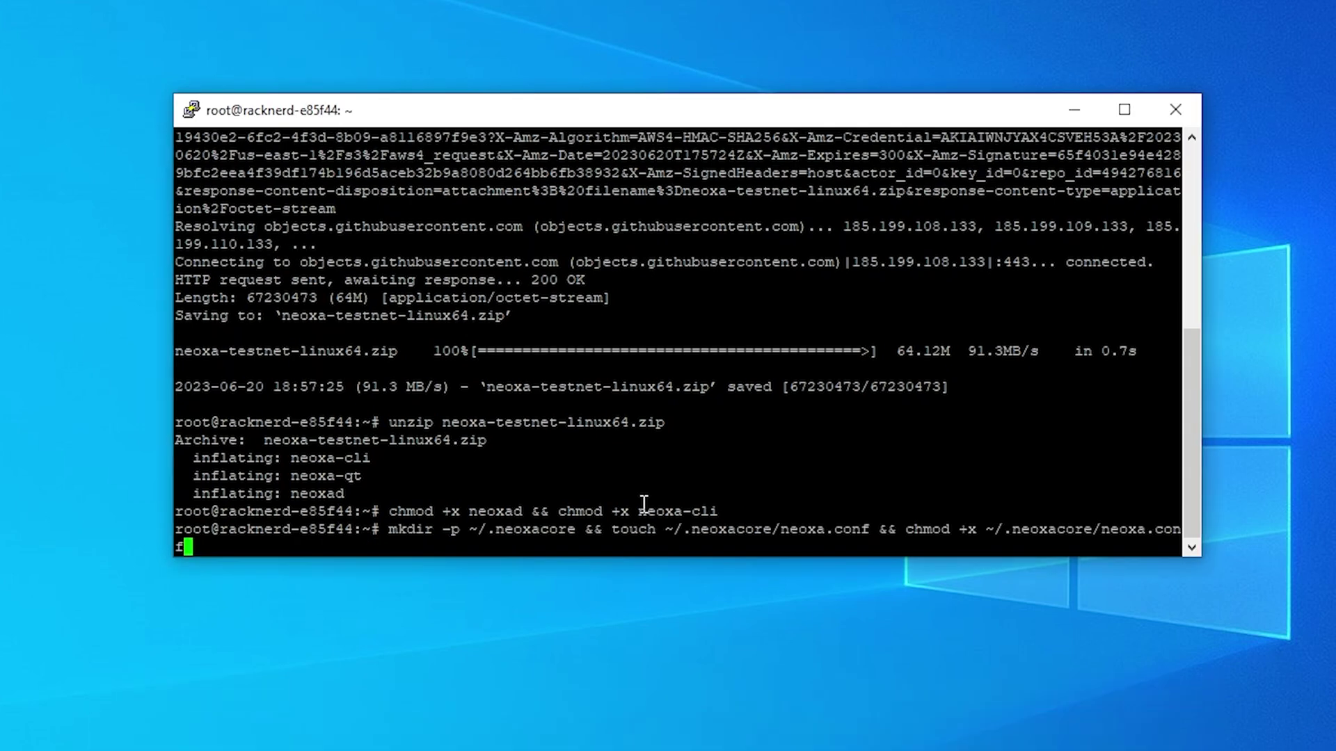
{"action": "key", "text": "Return"}
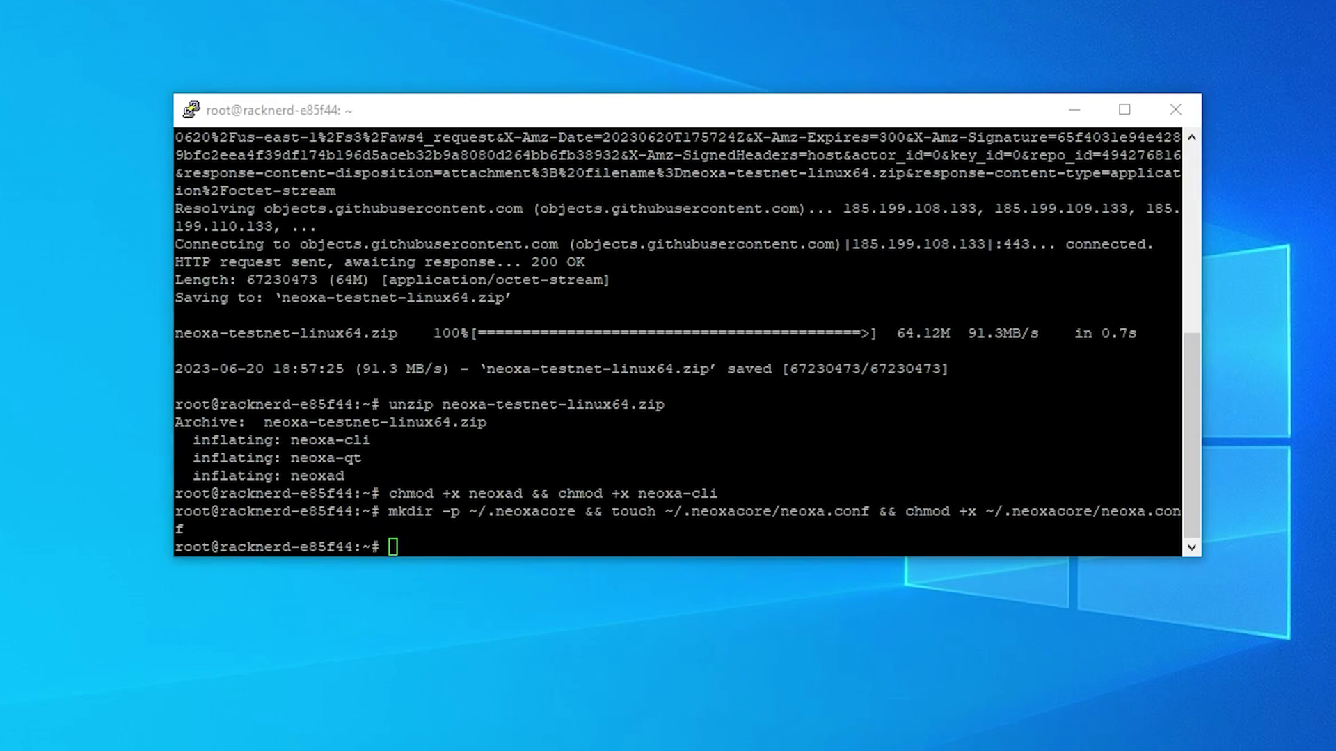
{"action": "right_click", "coordinate": [519, 515]}
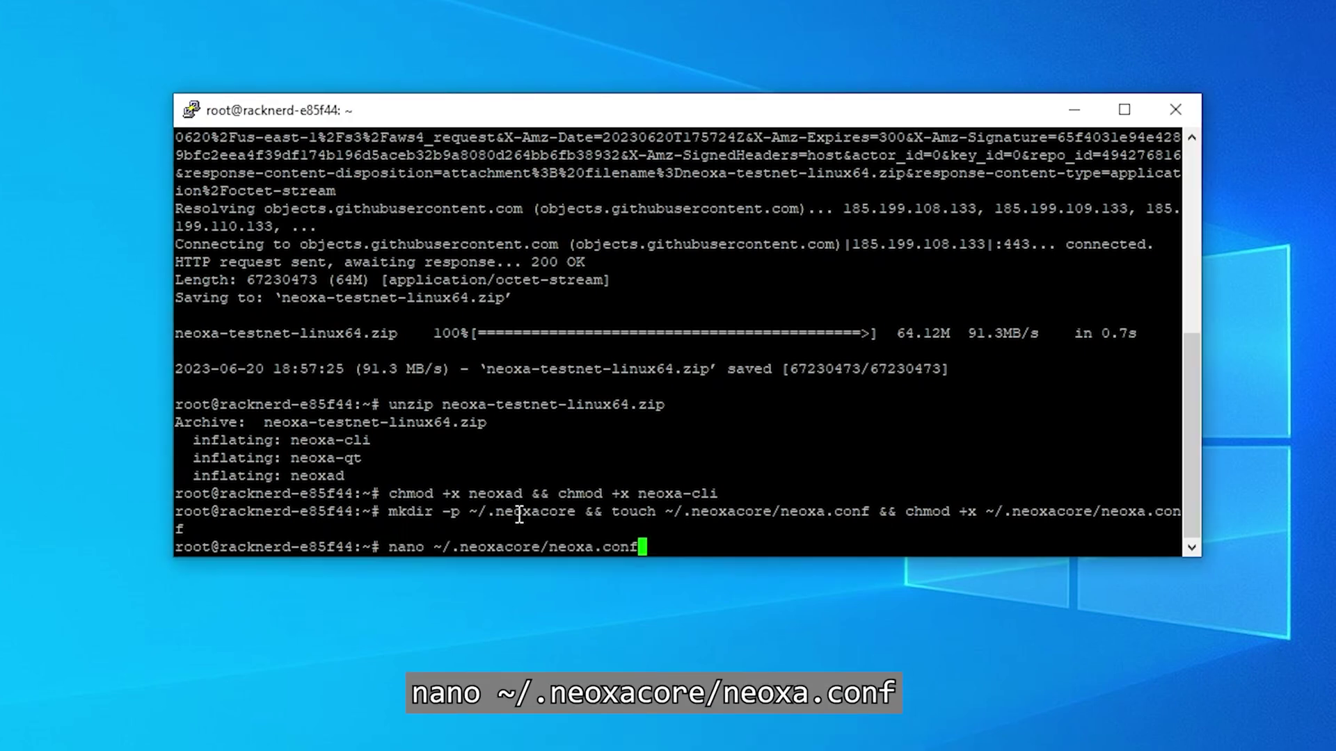
{"action": "key", "text": "Return"}
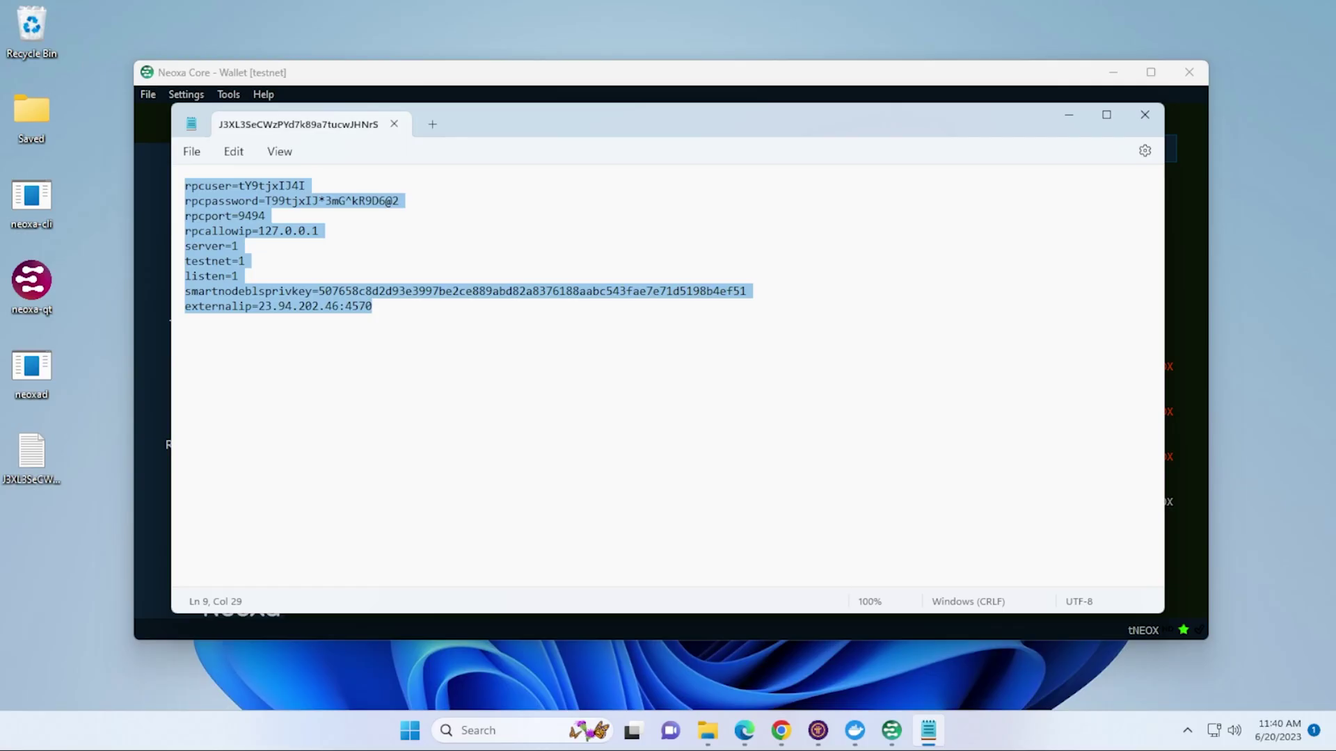
- Copy the nine config lines from Notepad into the server's neoxa.conf and save it
{"action": "right_click", "coordinate": [267, 276]}
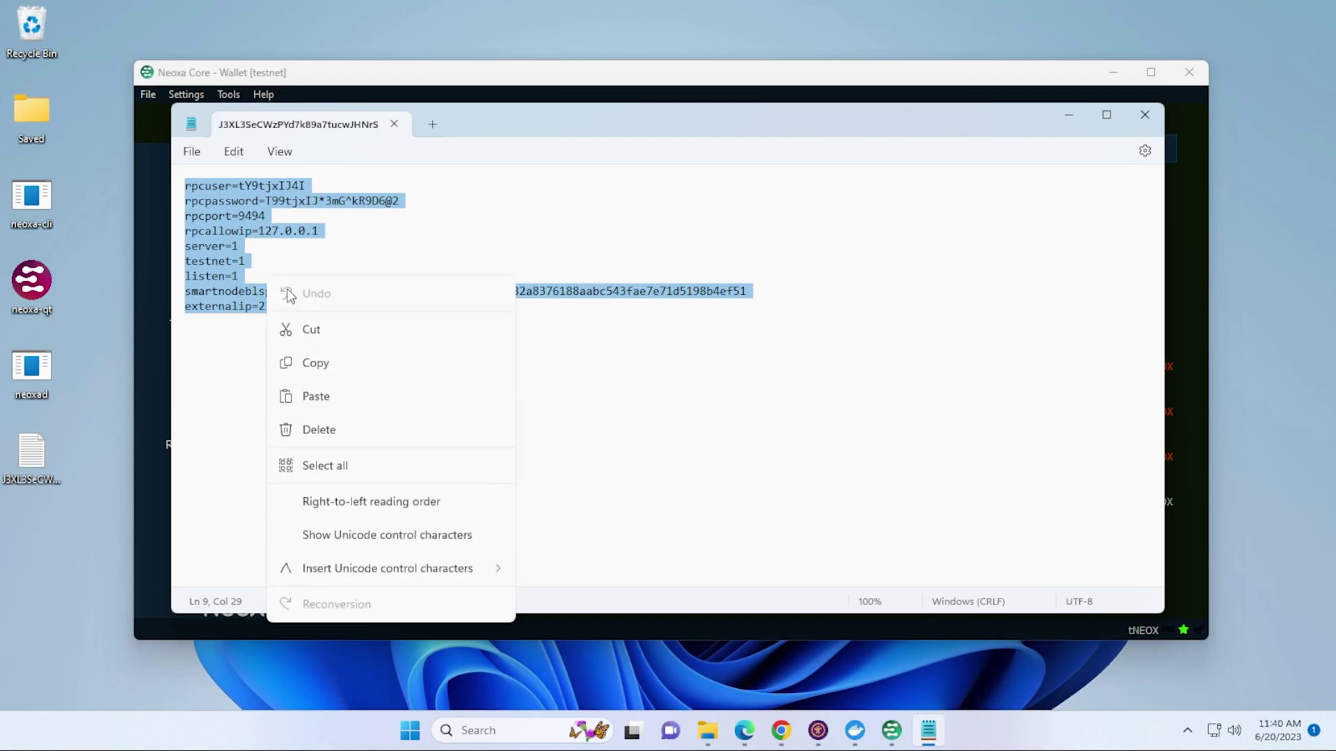
{"action": "left_click", "coordinate": [307, 366]}
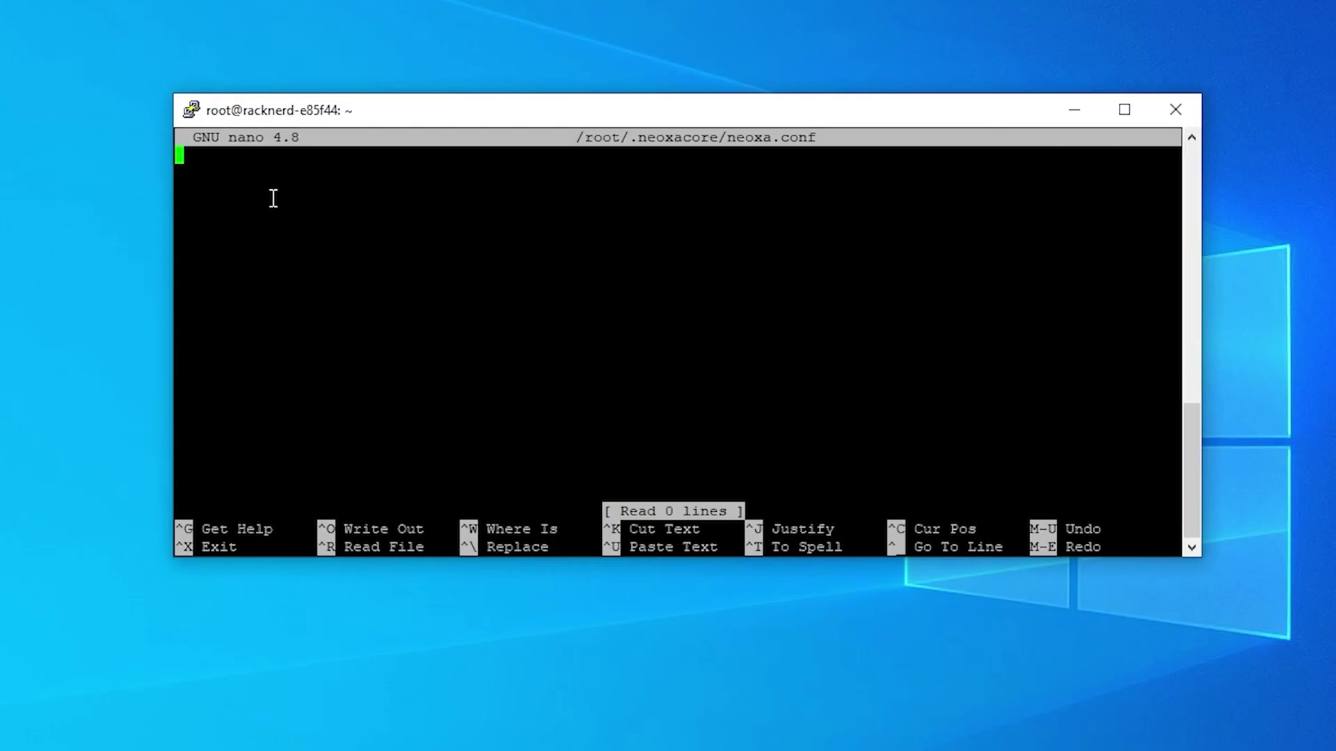
{"action": "right_click", "coordinate": [274, 199]}
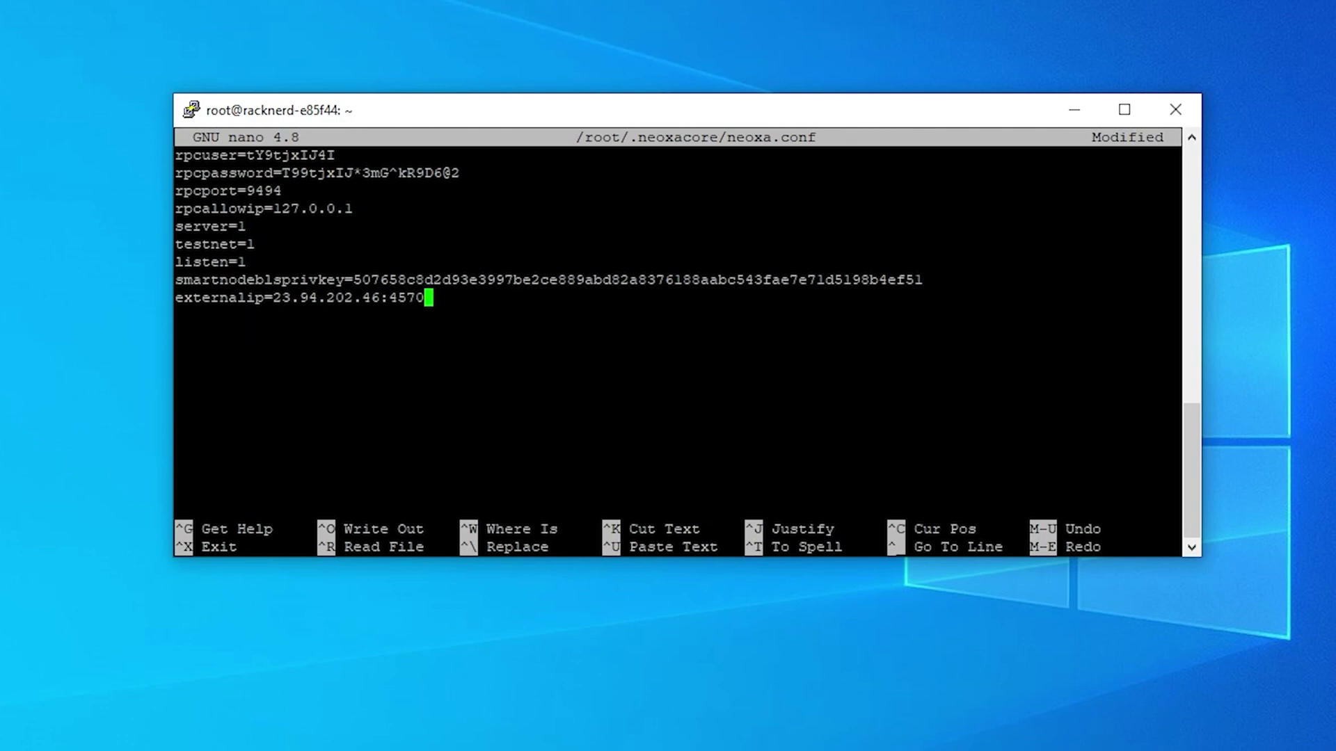
{"action": "key", "text": "ctrl+x"}
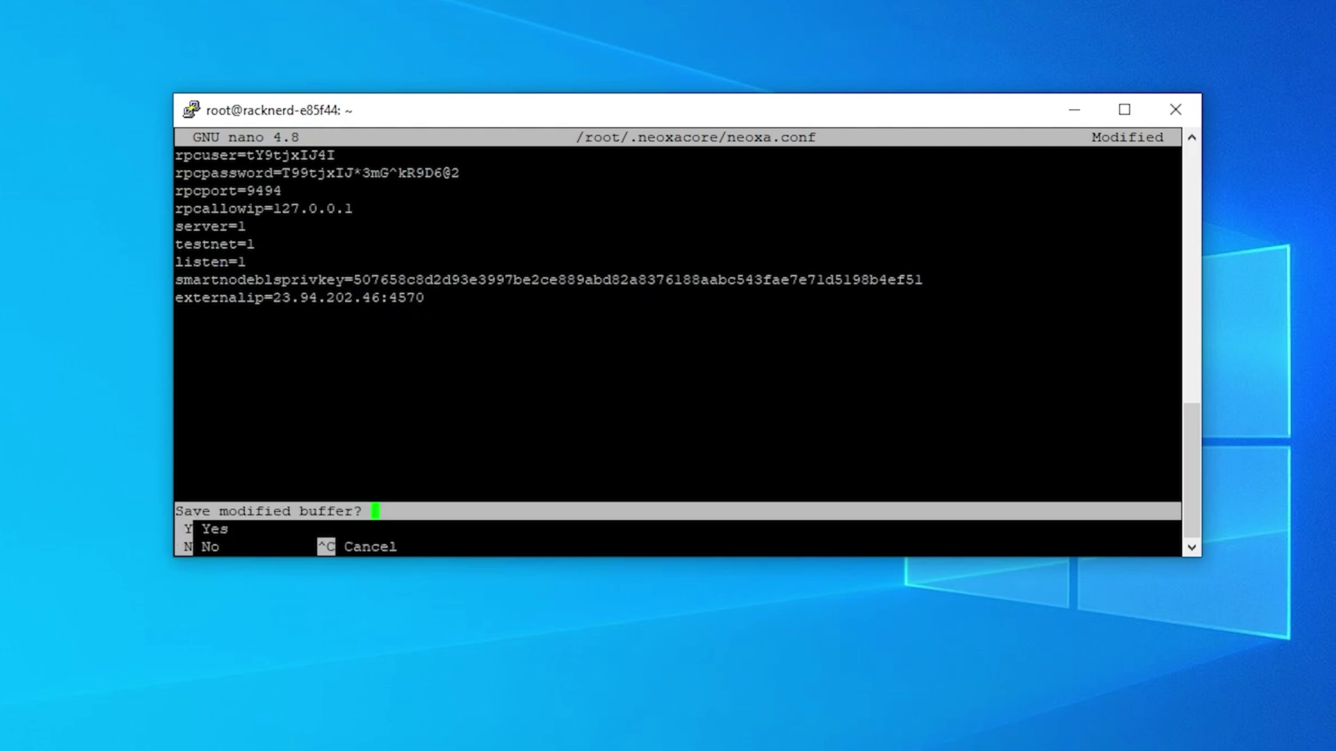
{"action": "key", "text": "y"}
{"action": "key", "text": "Return"}
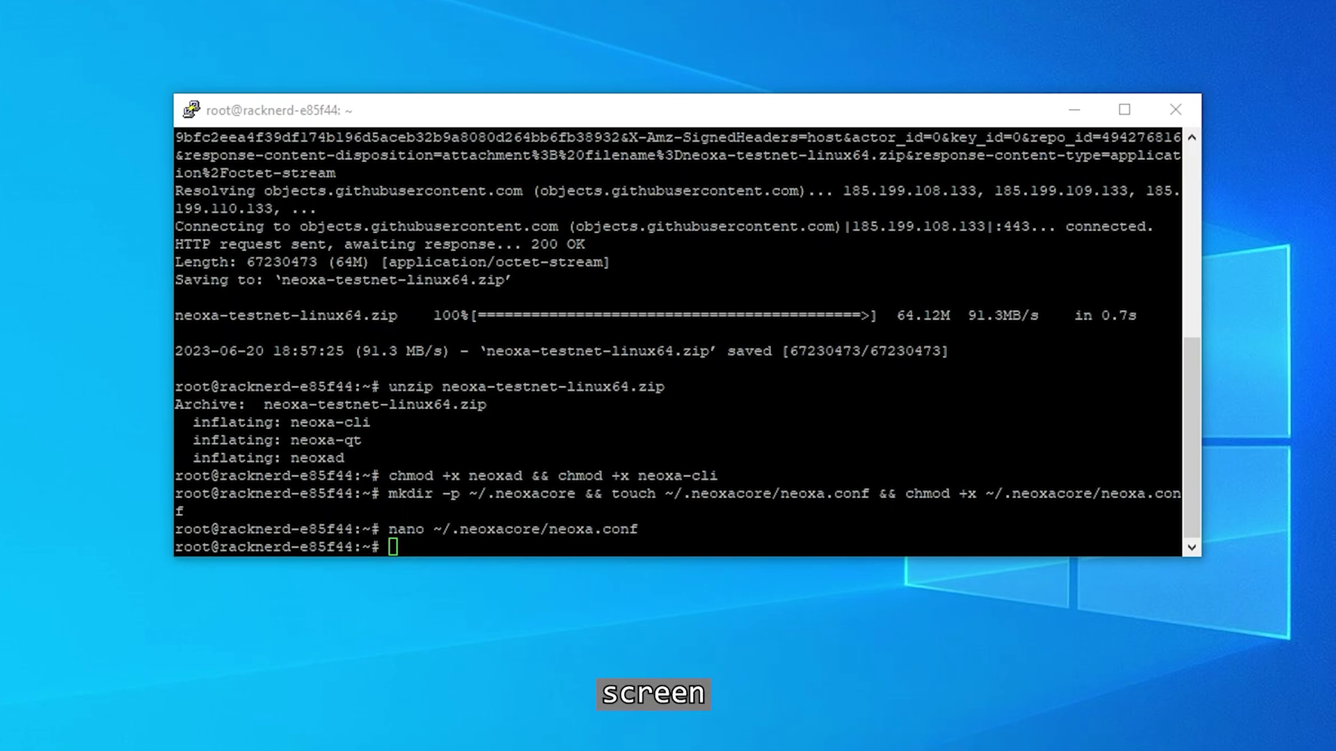
- Install the screen package on the VPS with sudo apt install screen, answering y
{"action": "left_click", "coordinate": [561, 425]}
{"action": "type", "text": "screen"}
{"action": "key", "text": "Return"}
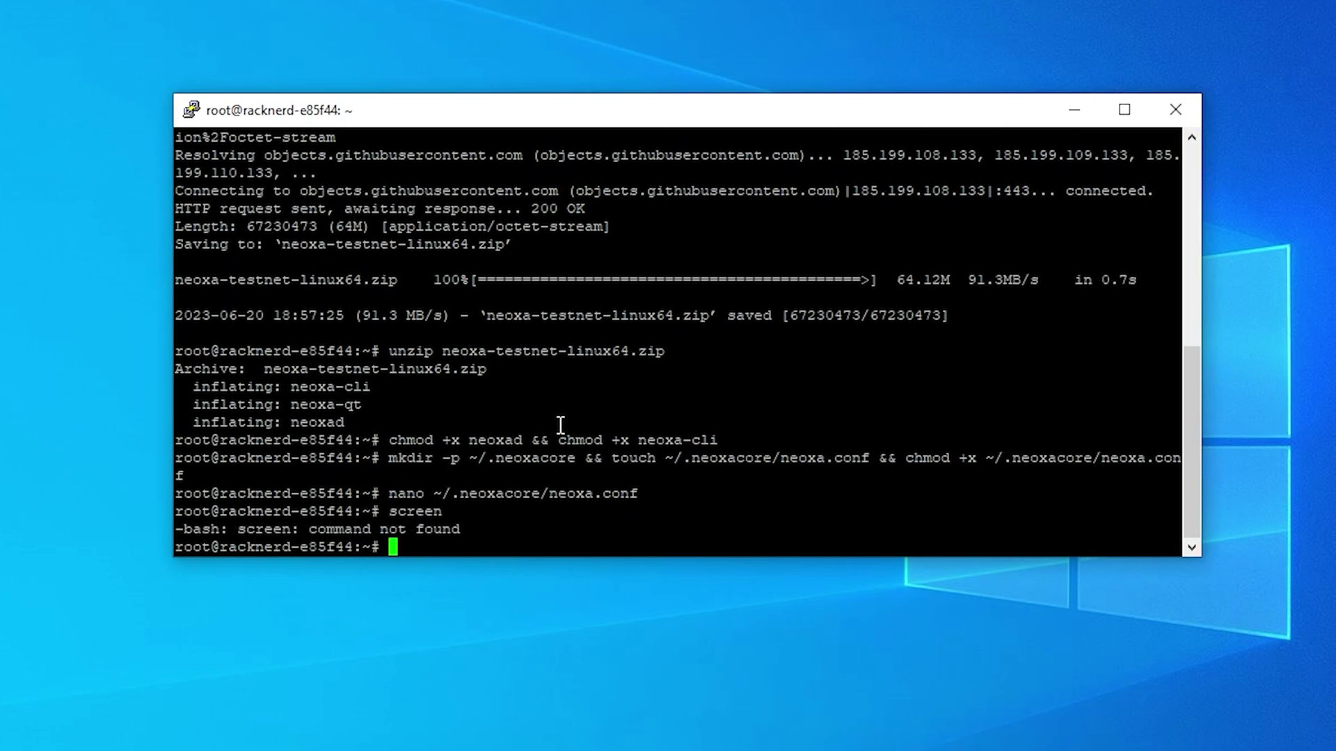
{"action": "key", "text": "alt+Tab"}
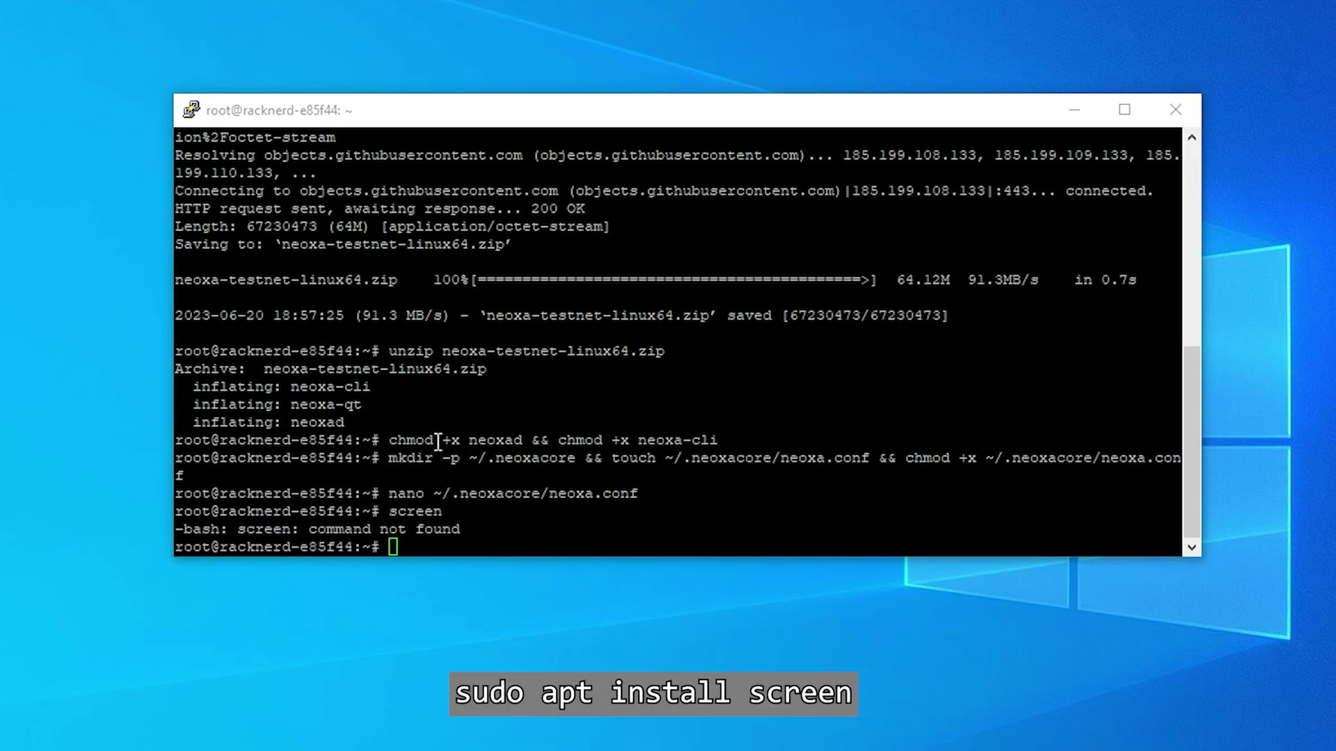
{"action": "left_click", "coordinate": [662, 427]}
{"action": "right_click", "coordinate": [663, 427]}
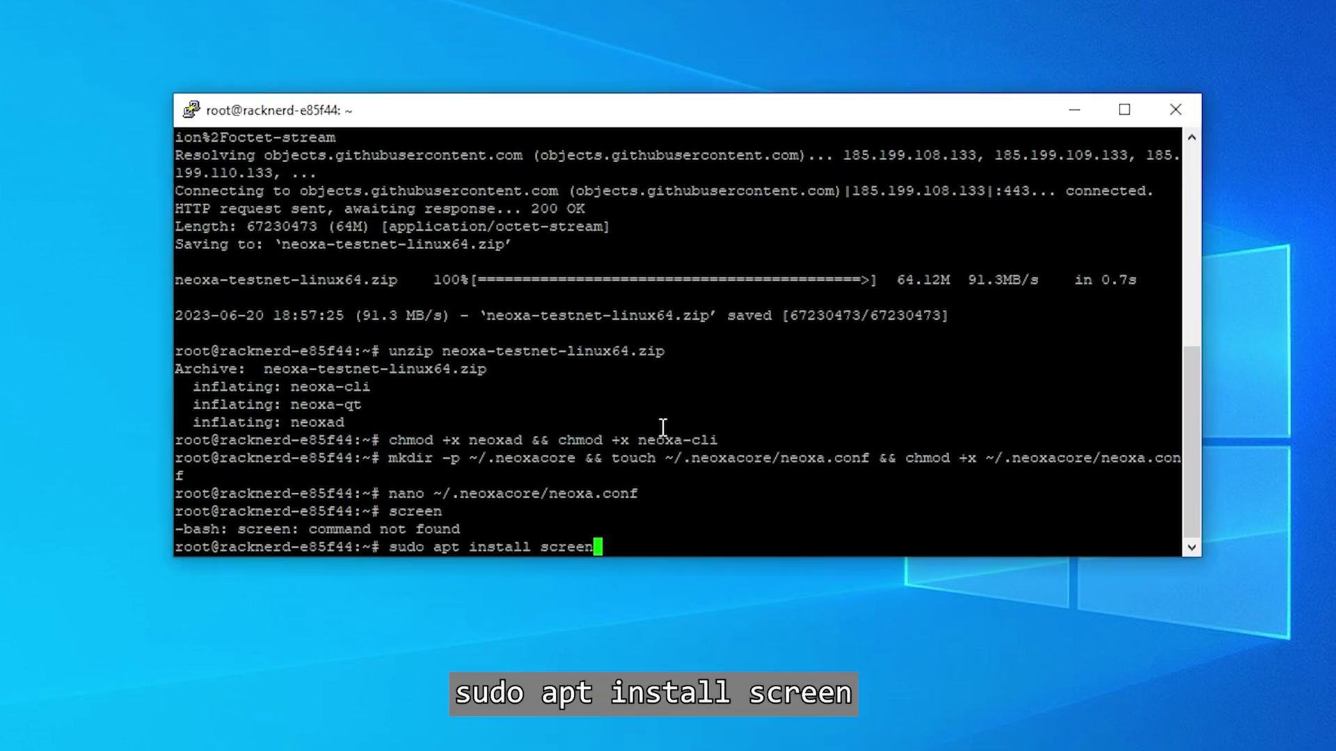
{"action": "key", "text": "Return"}
{"action": "type", "text": "y"}
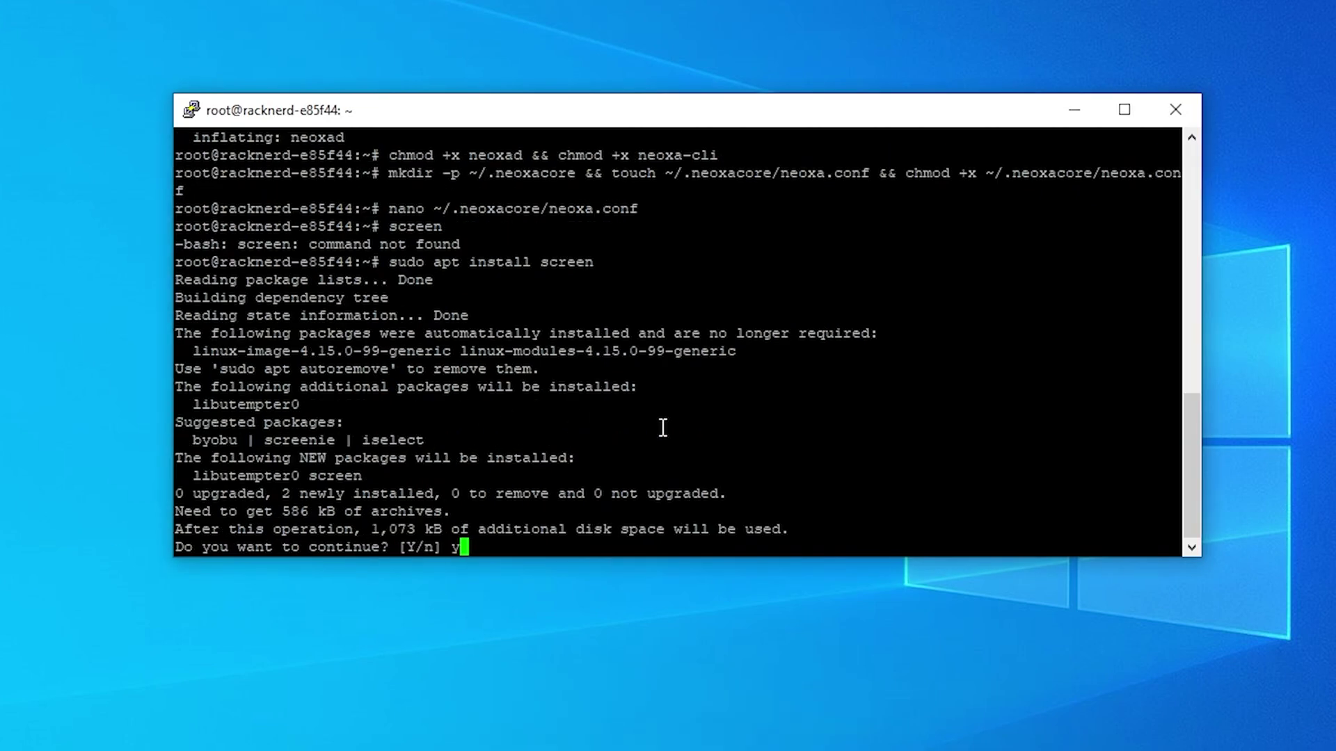
{"action": "key", "text": "Return"}
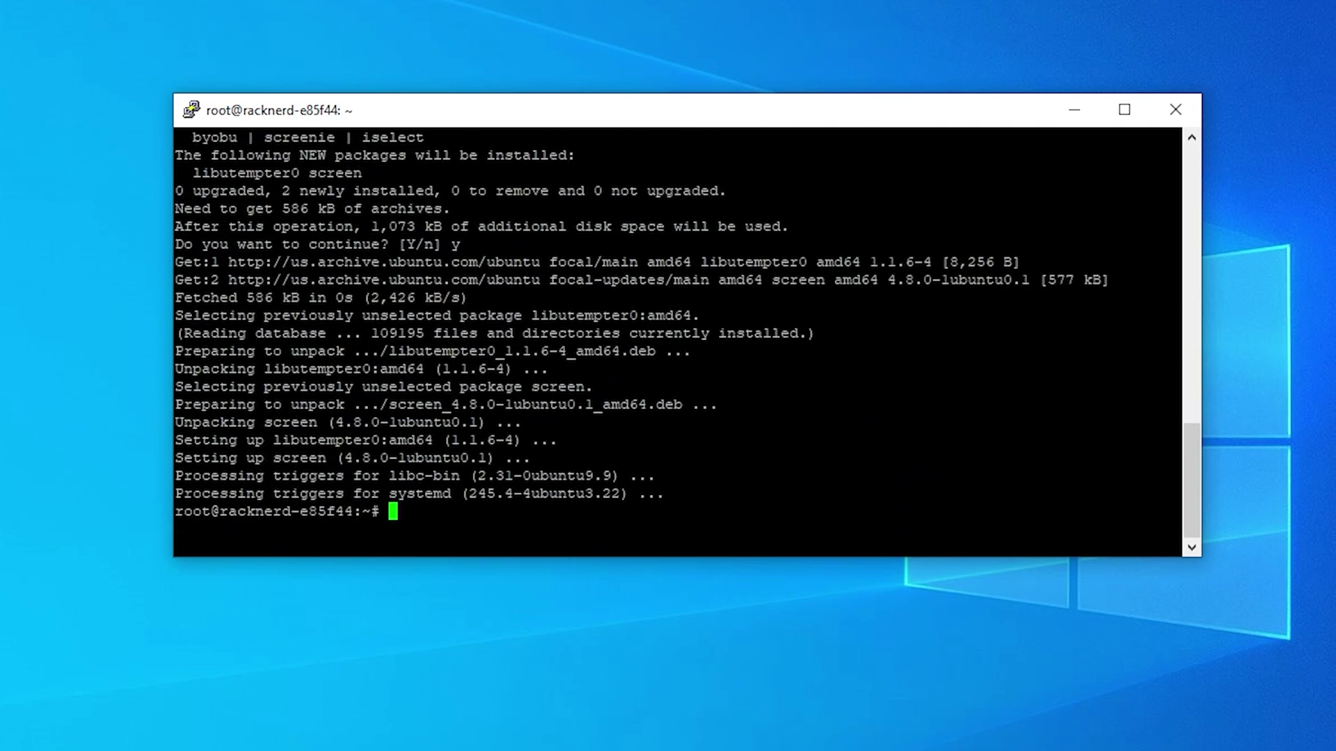
- Start a screen session and launch ./neoxad -printtoconsole inside it
{"action": "type", "text": "screen"}
{"action": "key", "text": "Return"}
{"action": "key", "text": "Return"}
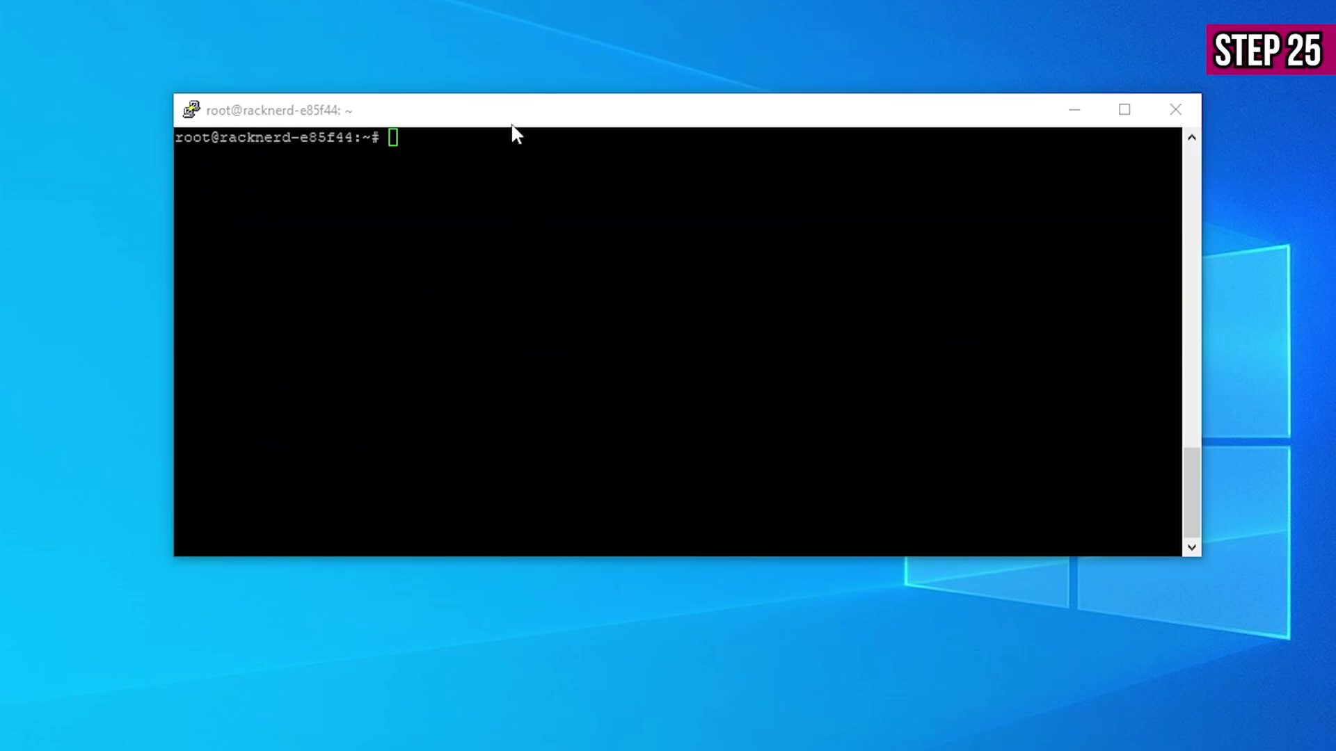
{"action": "right_click", "coordinate": [563, 195]}
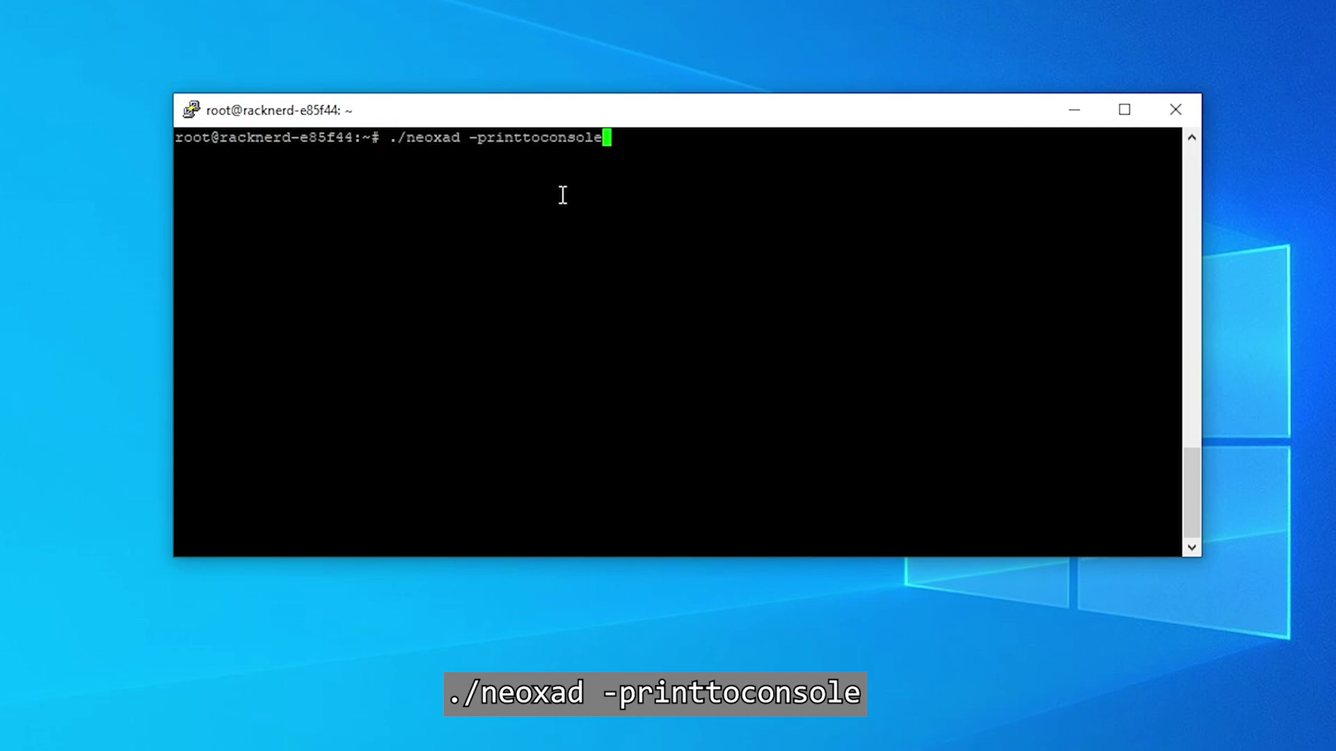
{"action": "key", "text": "Return"}
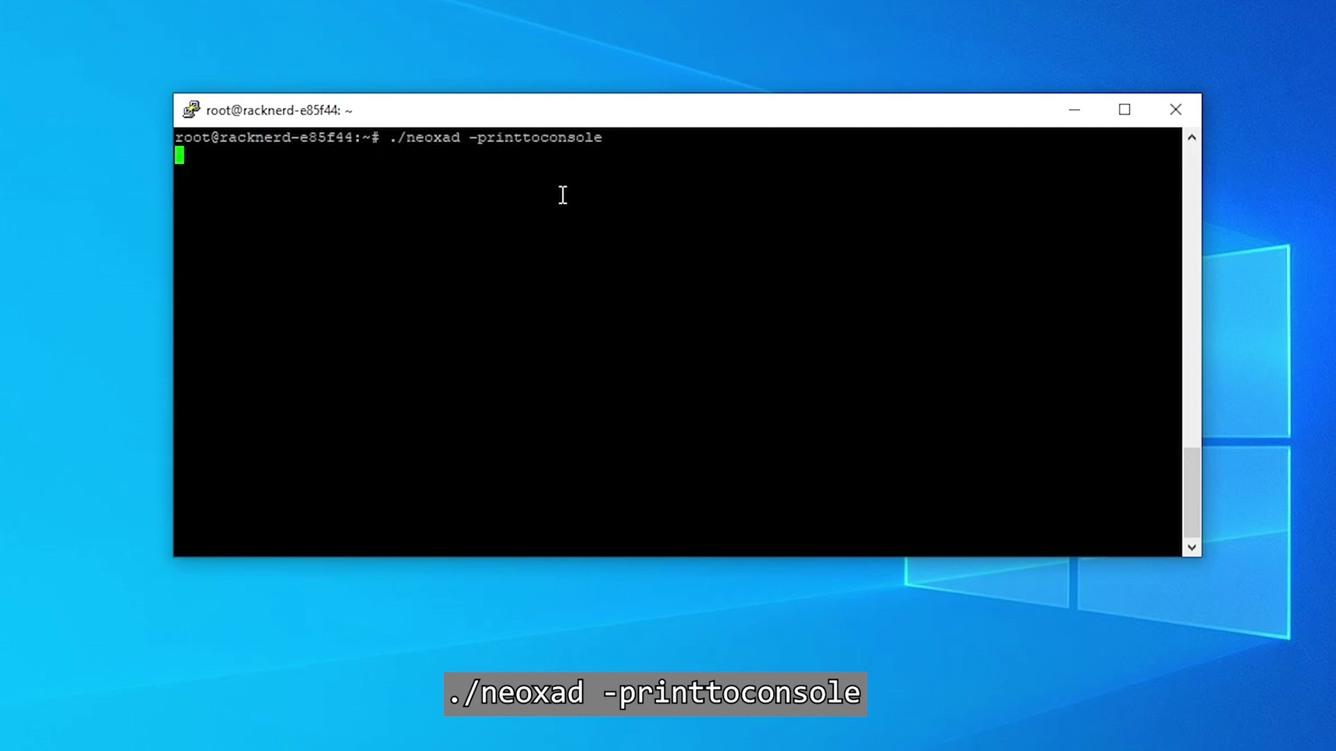